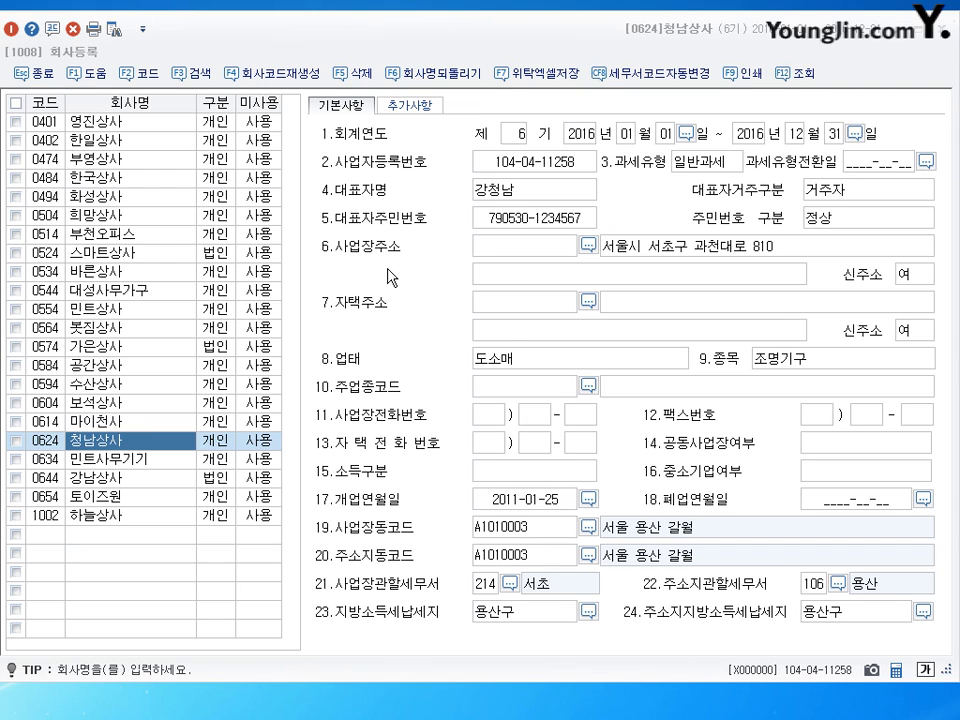
Select the 6.사업장주소 field in the 0624 청남상사 company record for editing.
left_click(686, 253)
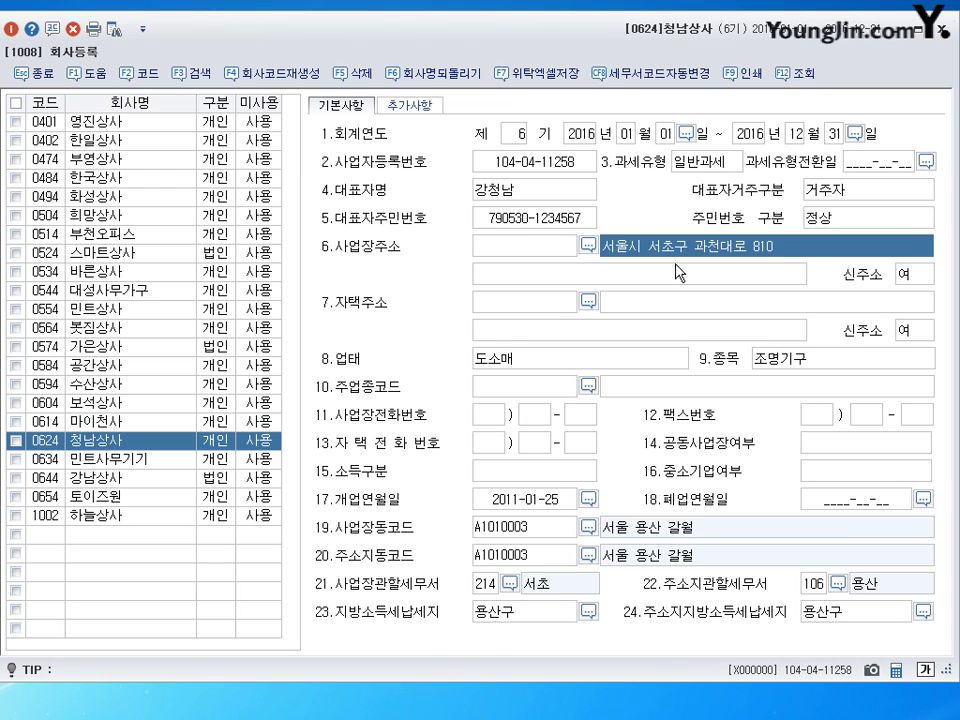
Update the business address to the new 용산구 street address.
key("BackSpace")
key("BackSpace")
key("BackSpace")
key("BackSpace")
key("BackSpace")
key("BackSpace")
key("BackSpace")
key("BackSpace")
key("BackSpace")
key("BackSpace")
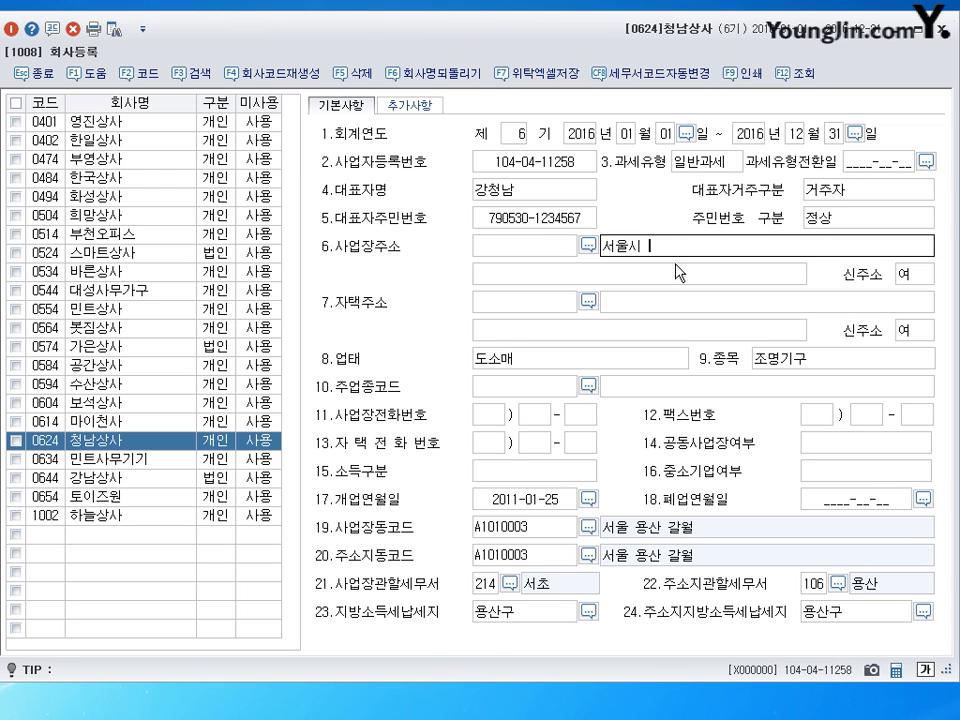
type("용산구")
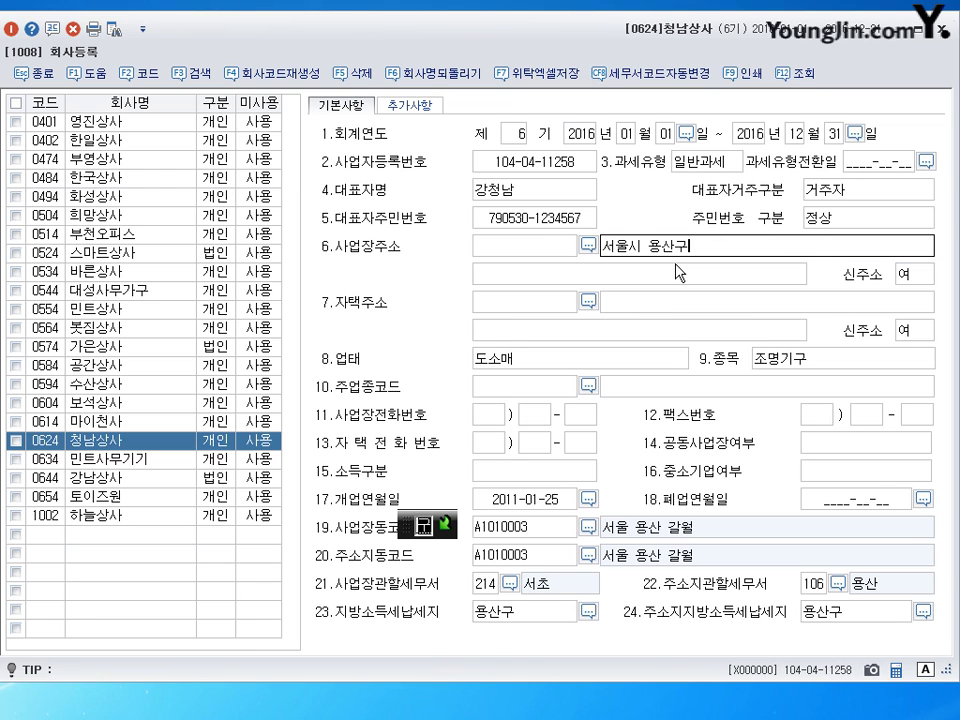
type(" 백범로 250")
key("Return")
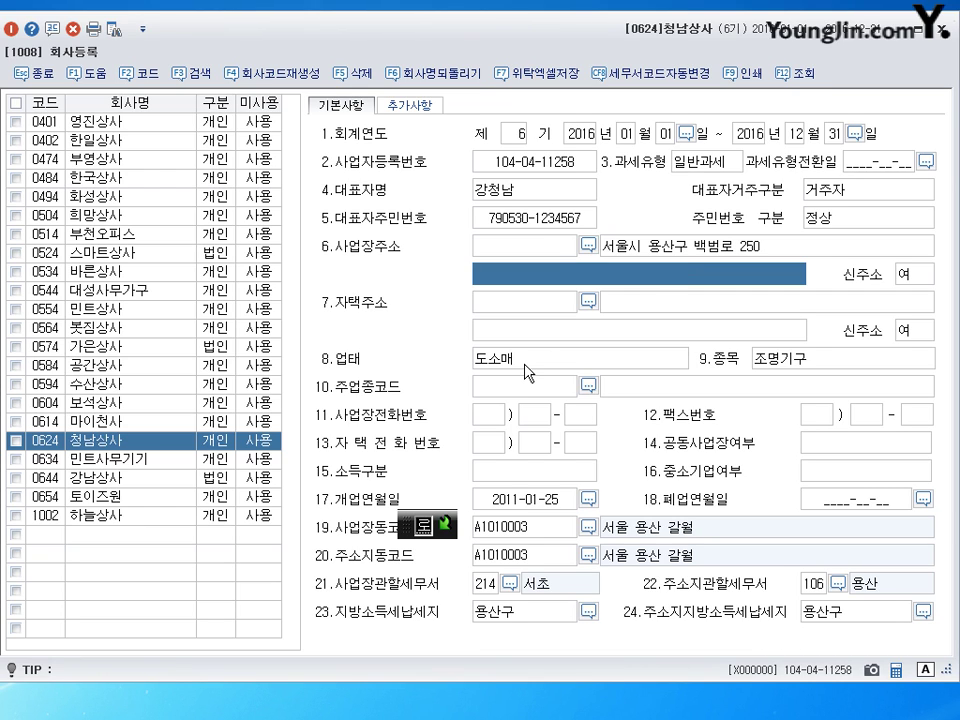
Replace the business item 조명기구 with 컴퓨터및주변기기.
left_click(799, 370)
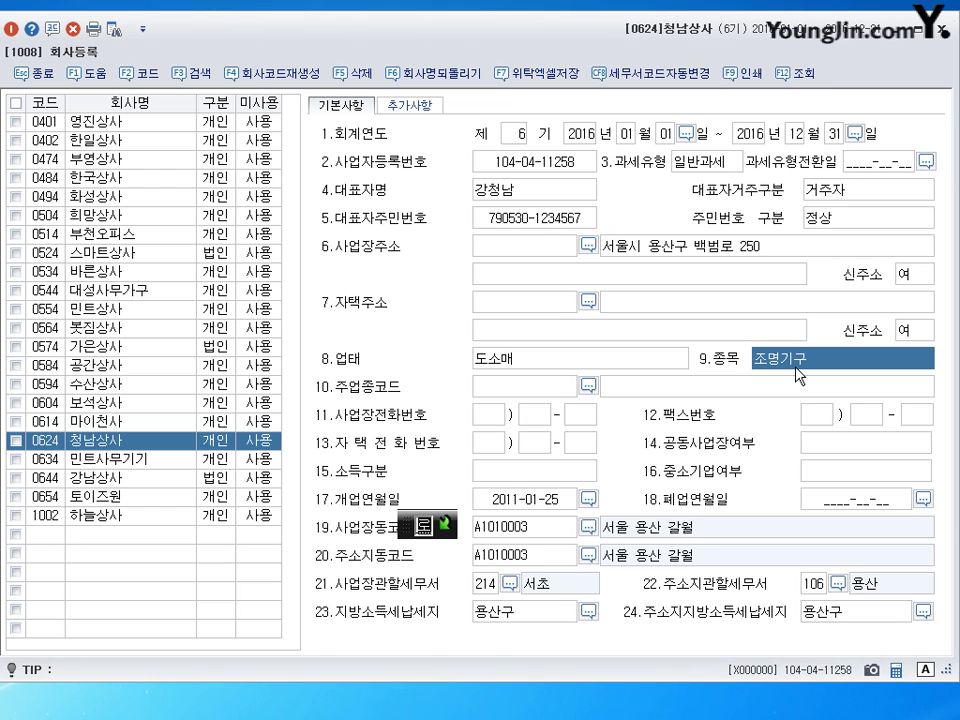
type("컴")
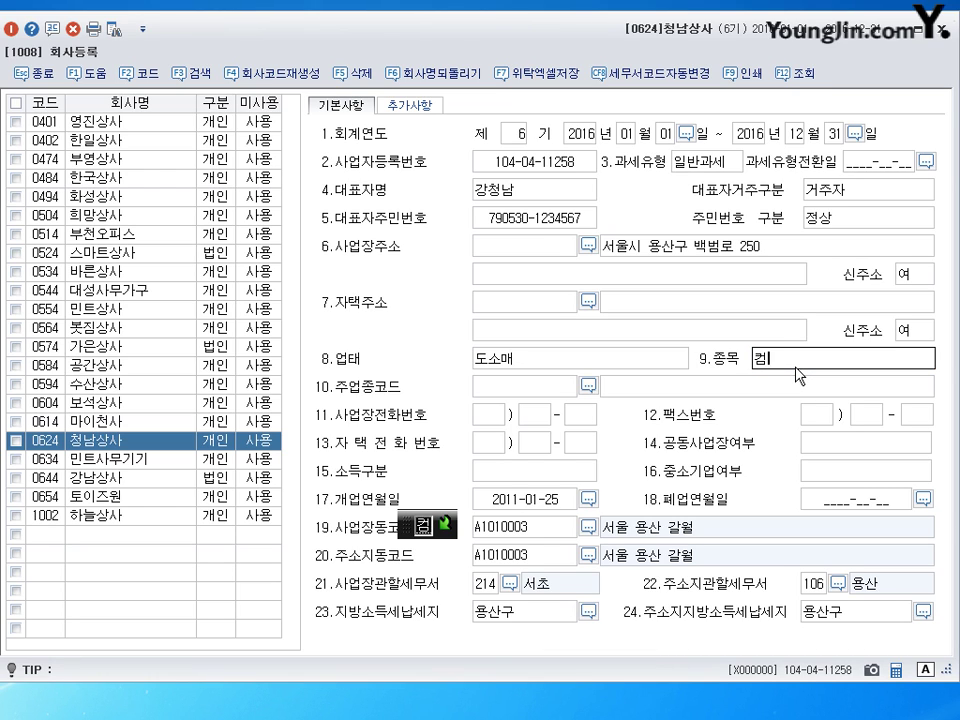
type("퓨터및주변기기")
left_click(484, 583)
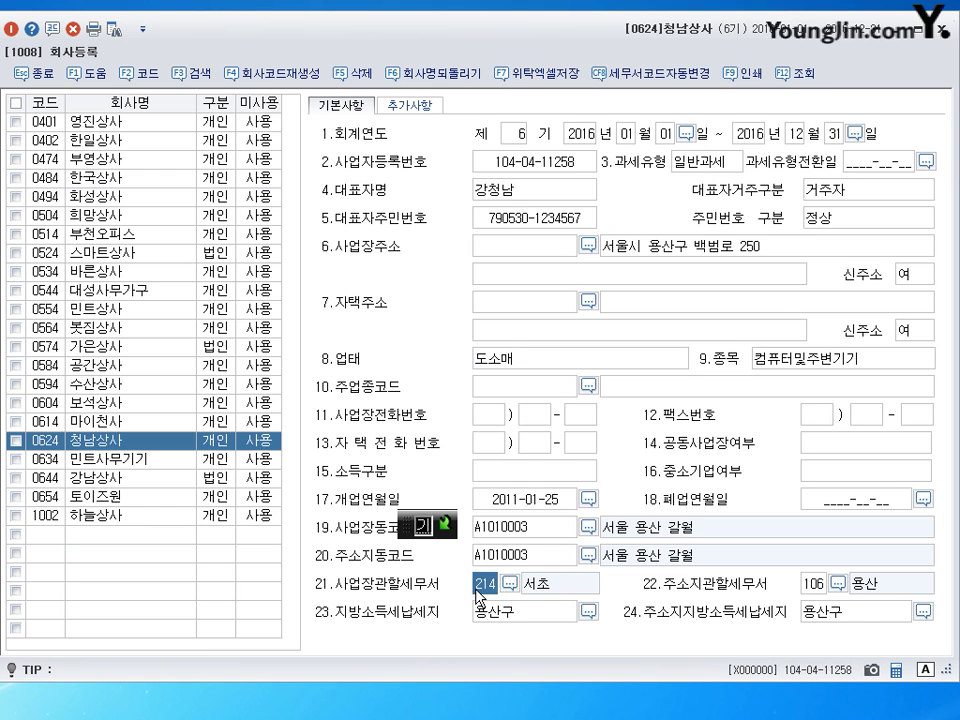
Set 사업장관할세무서 to 106 용산 by searching 용산, then exit 회사등록.
type("용산")
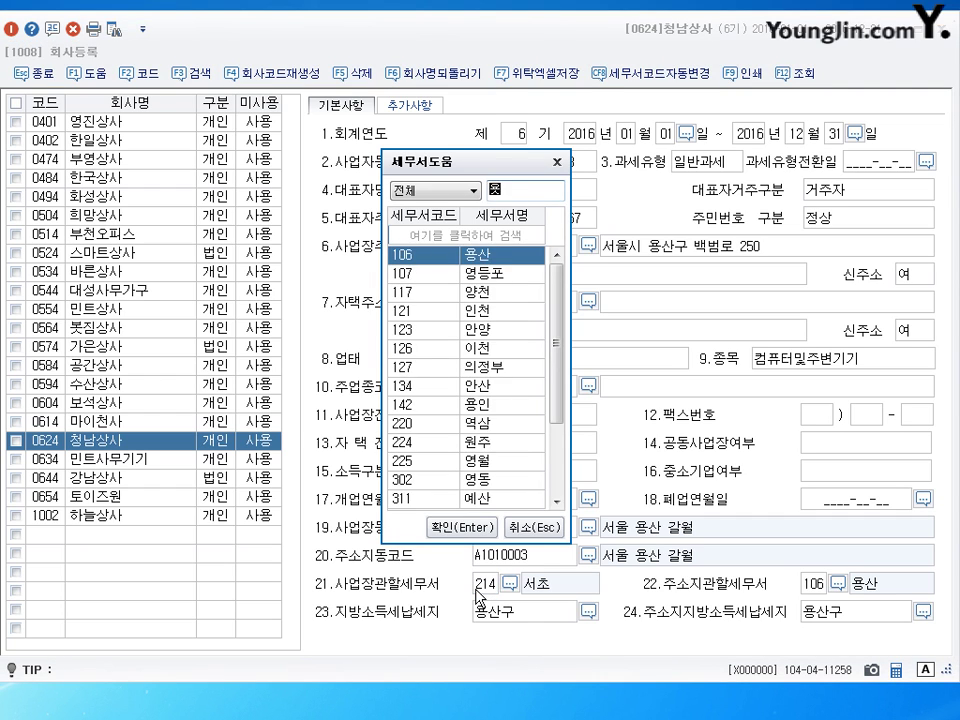
key("Return")
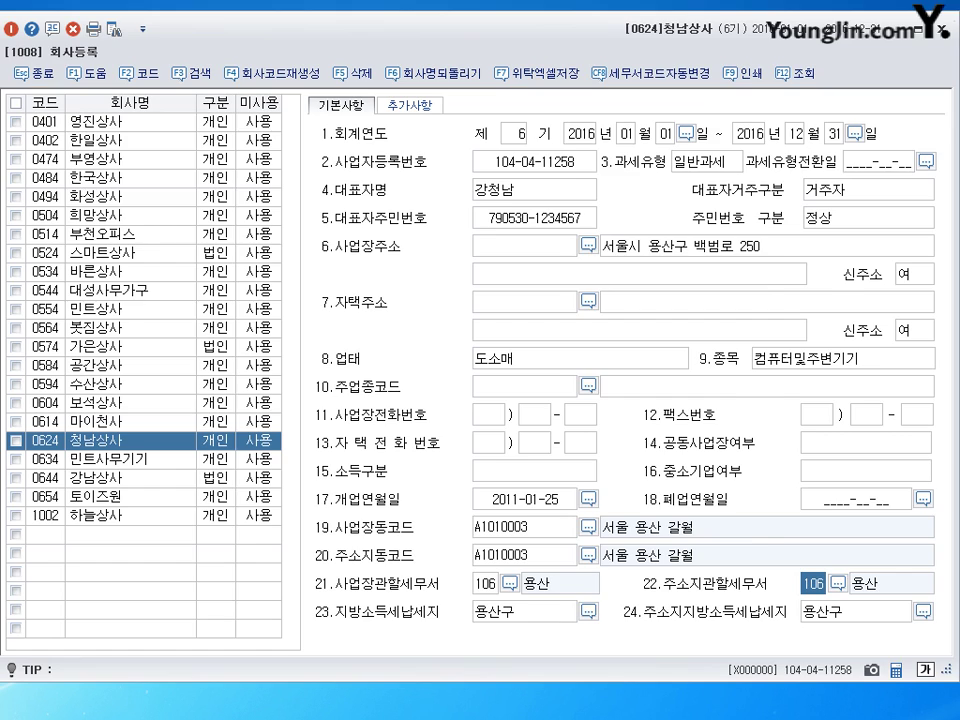
key("Escape")
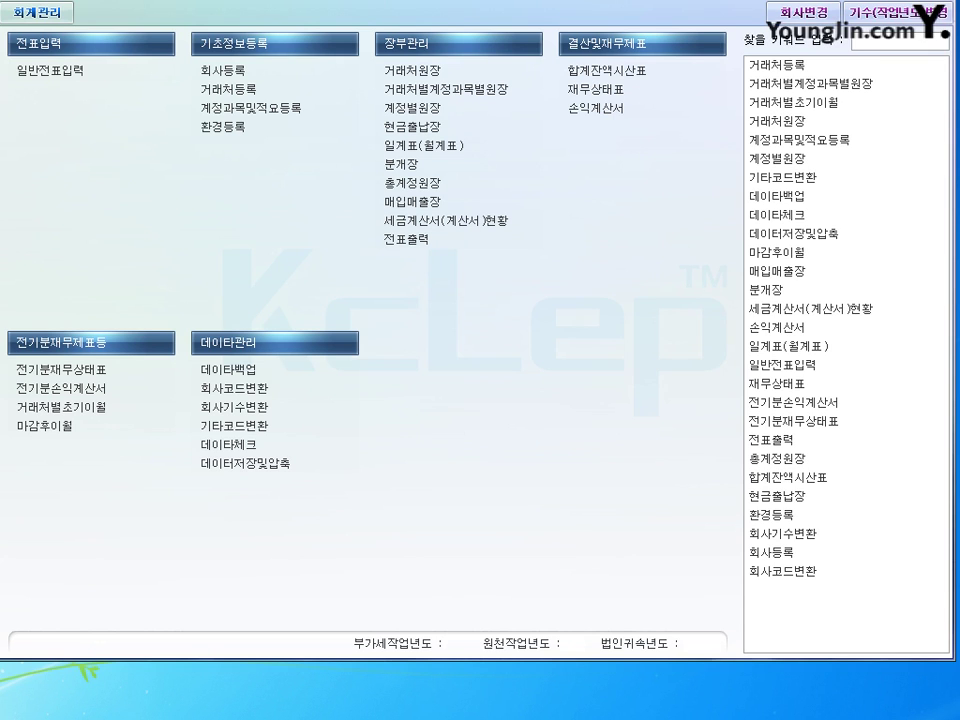
Open 전기분재무상태표 and review the asset rows around 미수금.
left_click(128, 385)
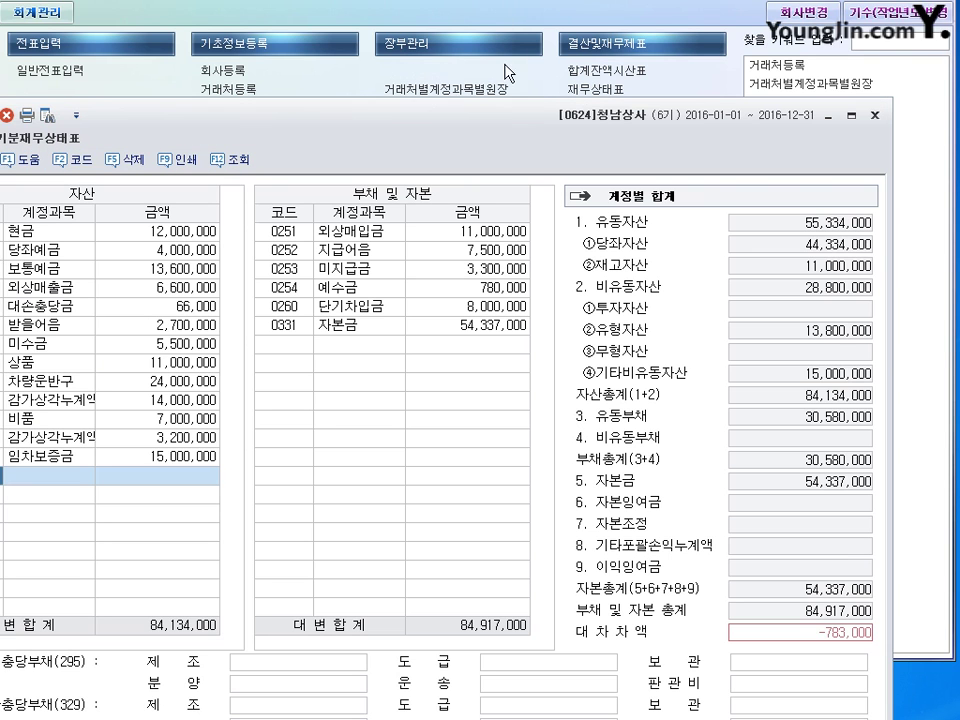
left_click(498, 88)
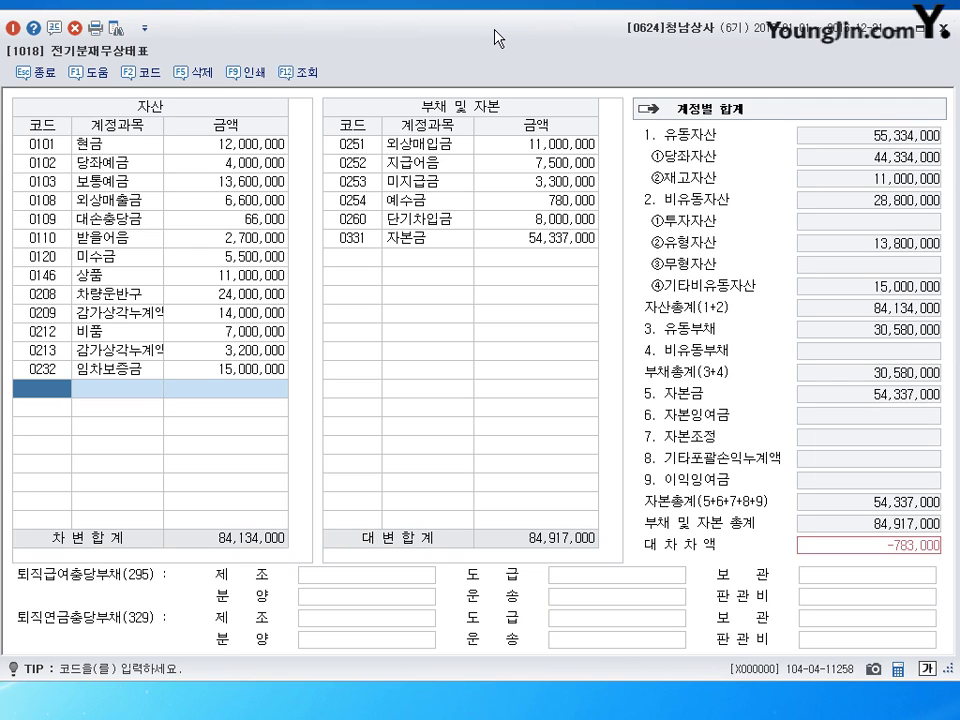
left_click(140, 150)
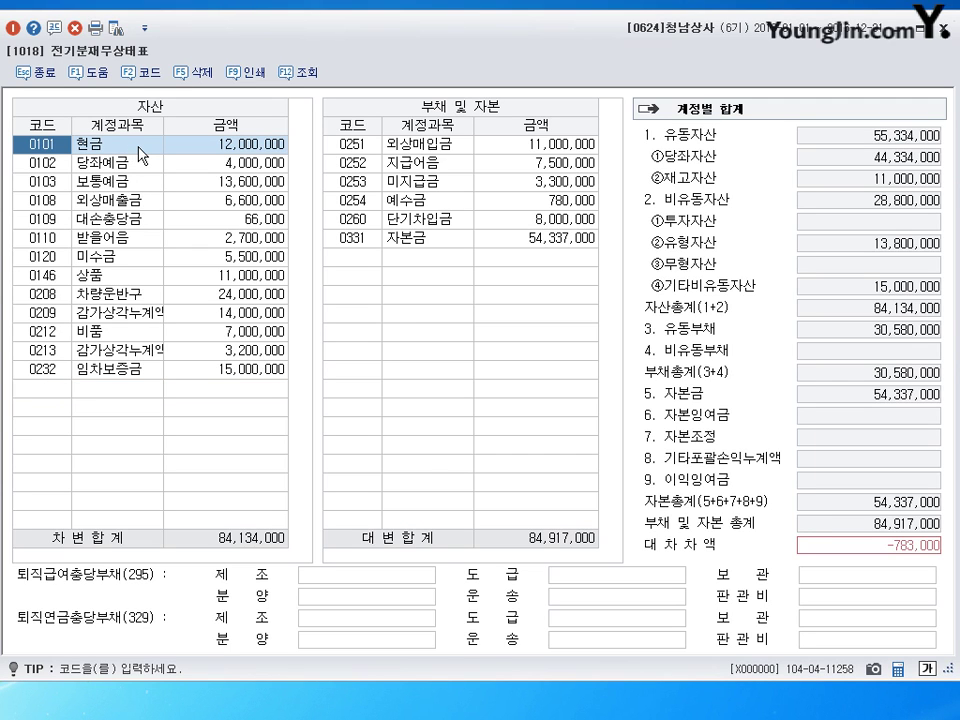
key("Down")
key("Down")
key("Down")
key("Down")
key("Down")
key("Down")
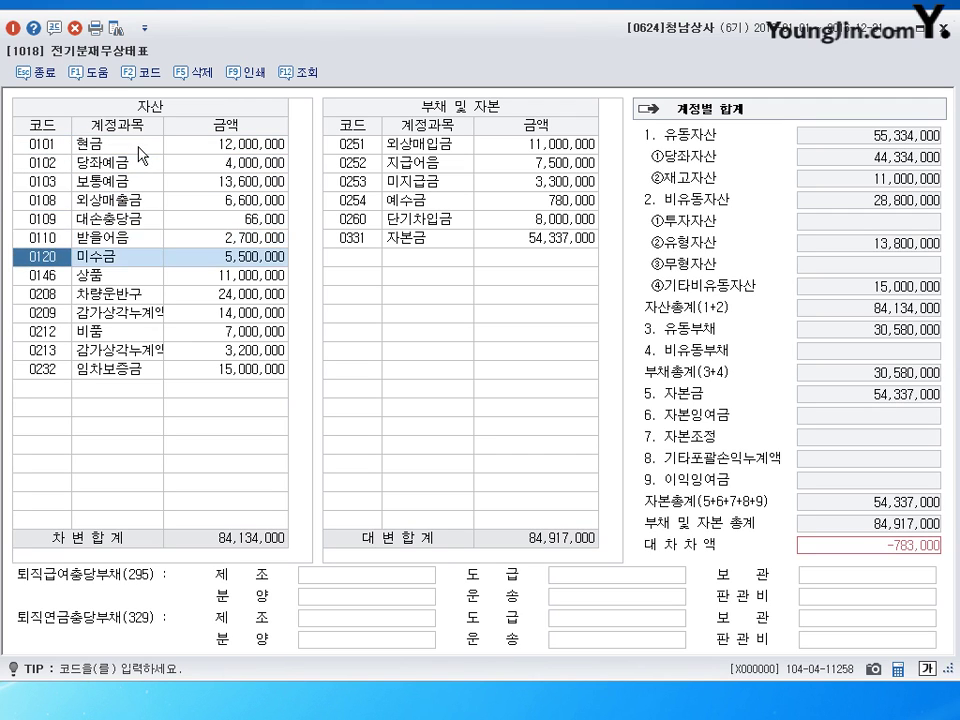
key("Up")
key("Down")
key("Down")
key("Down")
key("Down")
key("Down")
key("Down")
key("Down")
key("Down")
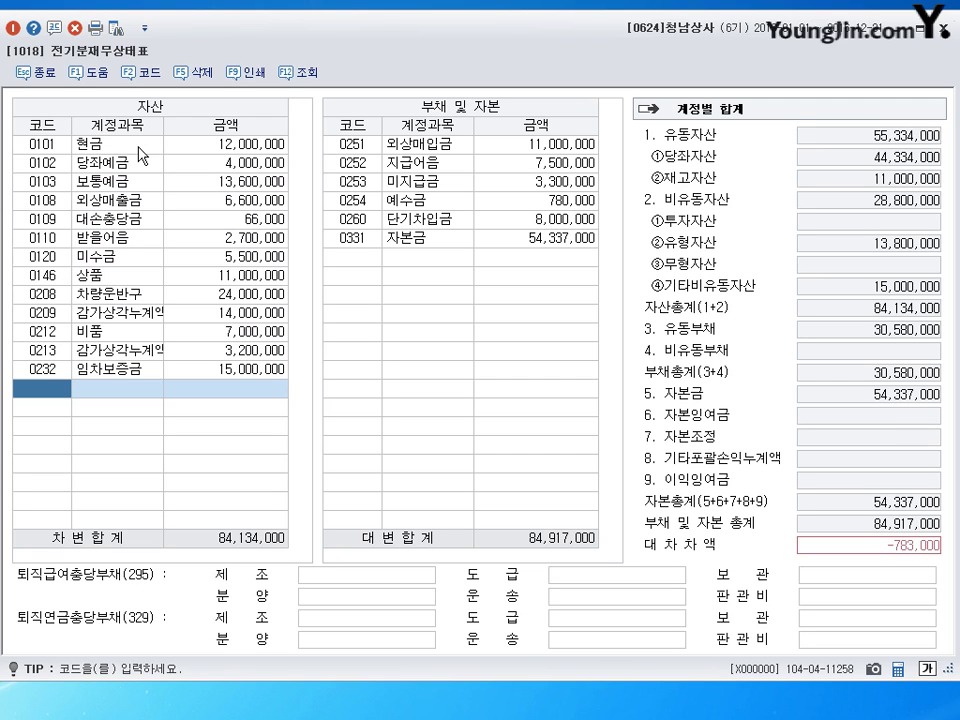
Add account 0111 대손충당금 with 27,000 in the empty asset row.
type("111")
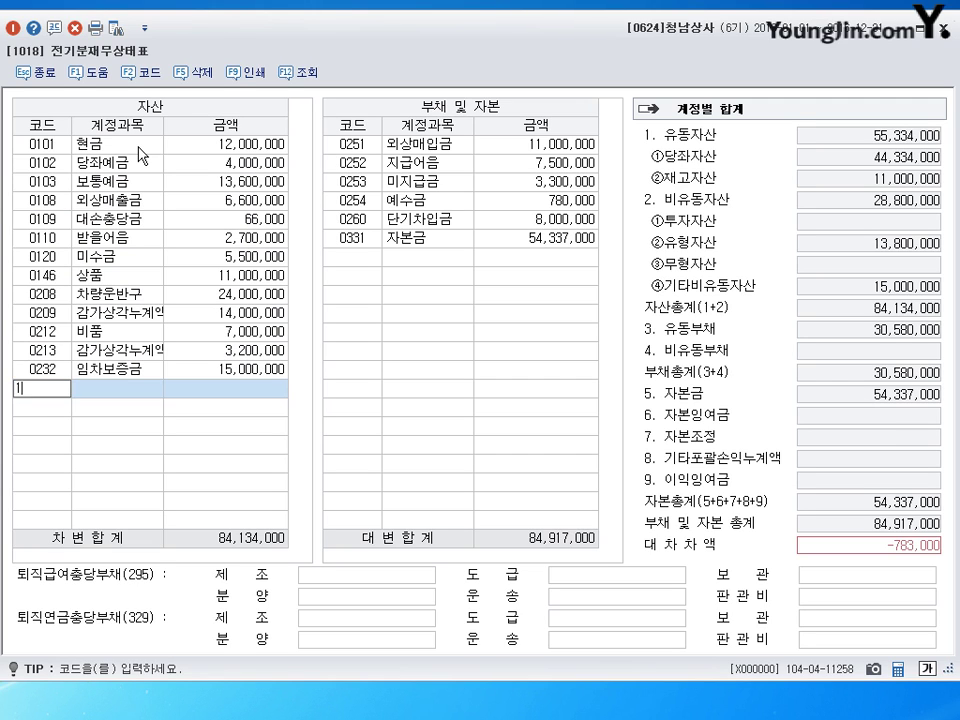
key("Return")
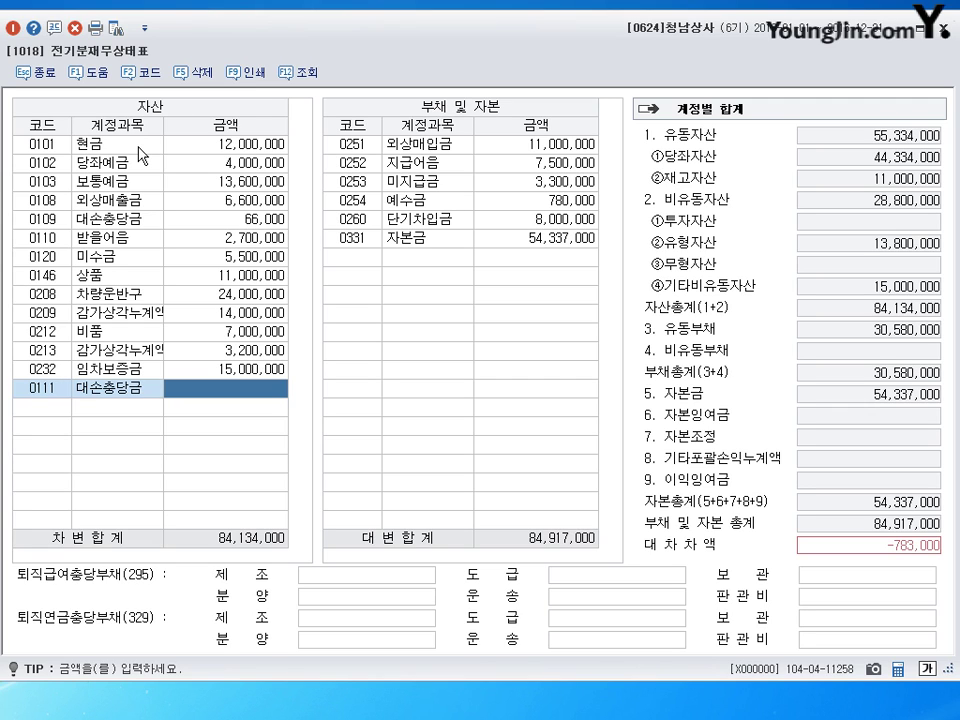
type("270000")
key("Return")
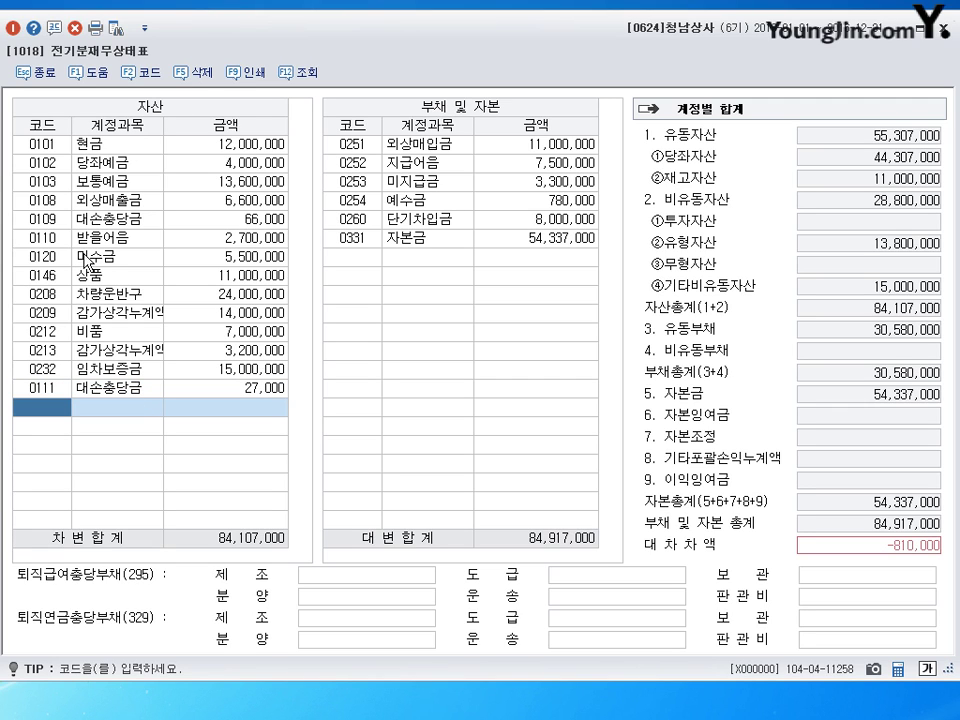
left_click(49, 392)
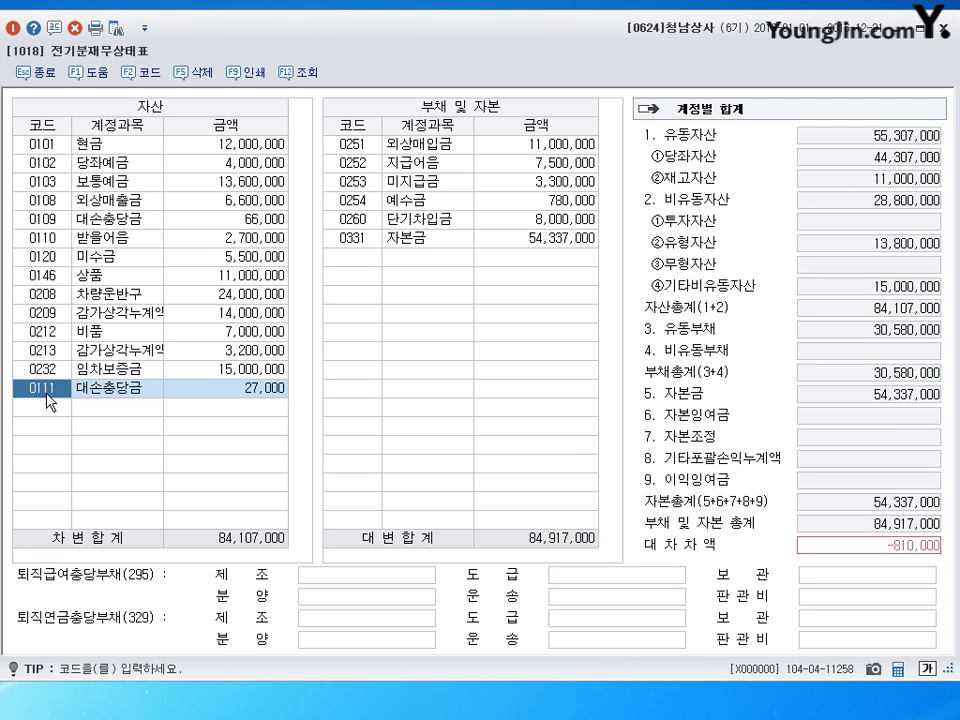
Change 0213 감가상각누계액 to 2,300,000 and 예수금 to 870,000, then close the balance sheet.
left_click(248, 350)
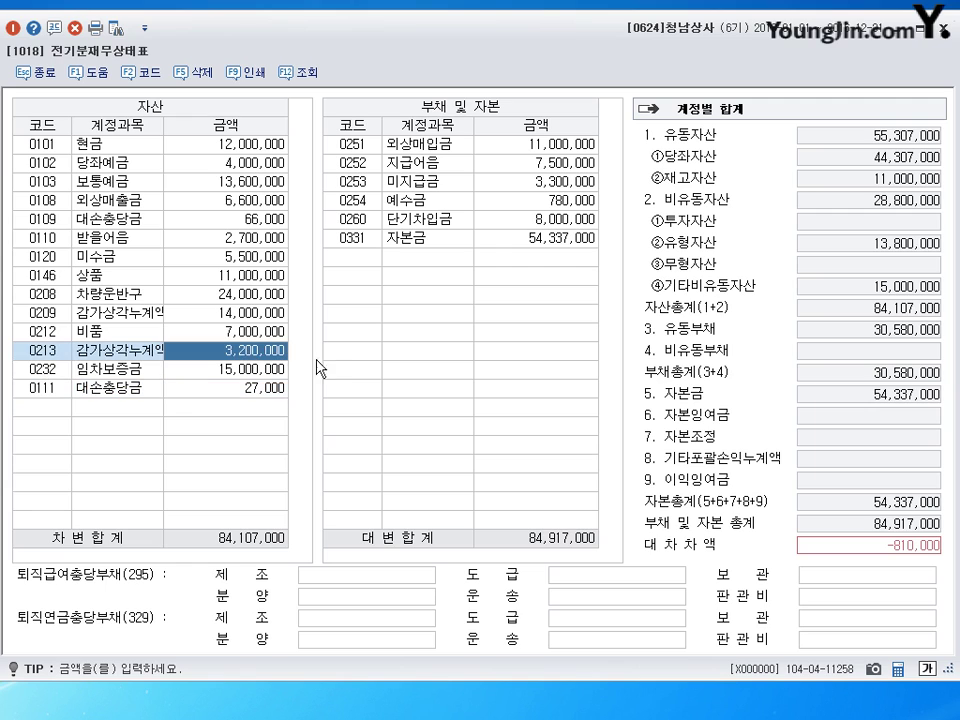
type("2300000")
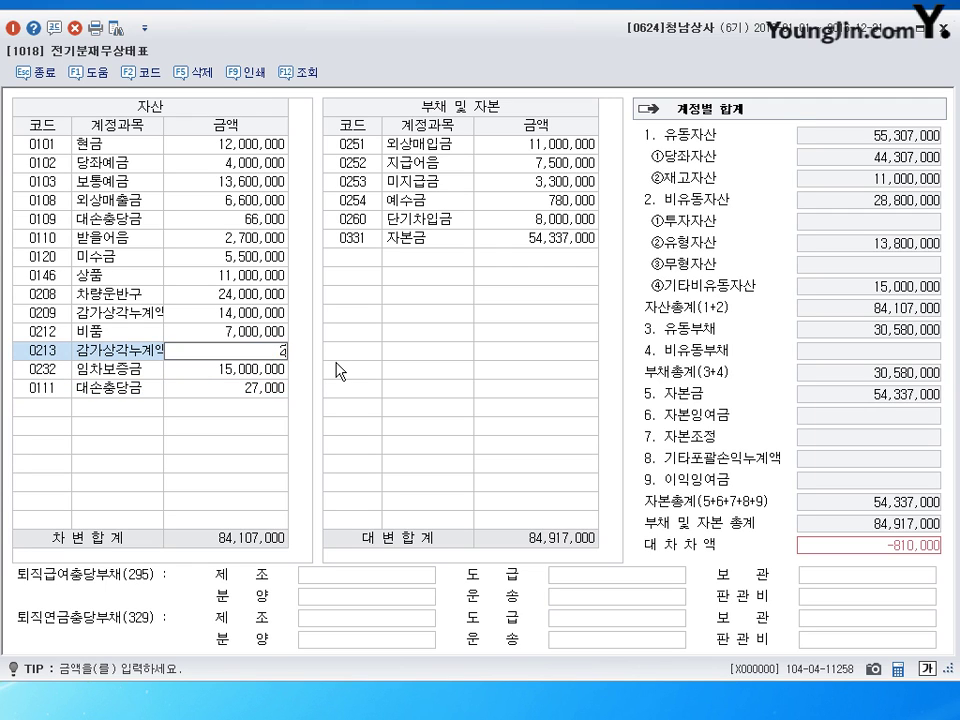
key("Return")
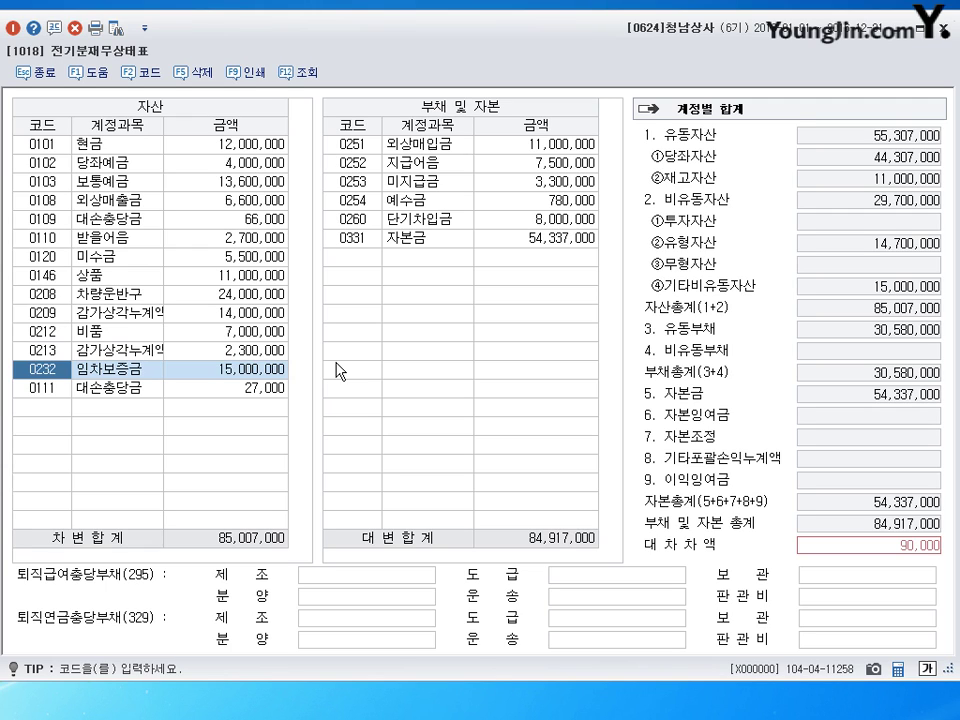
left_click(560, 200)
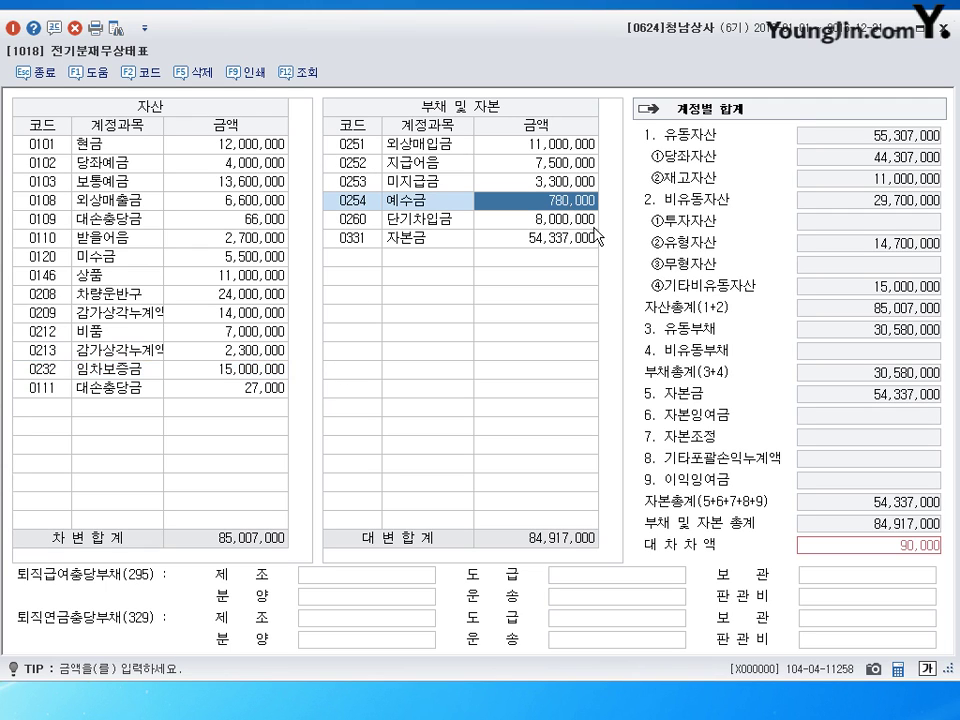
type("870000")
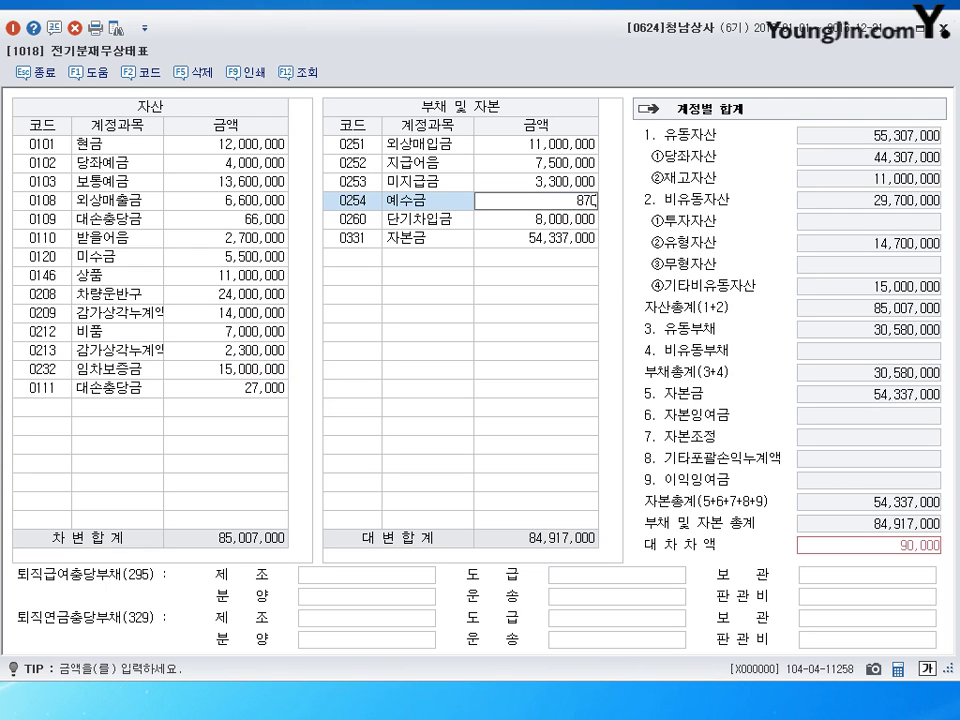
key("Return")
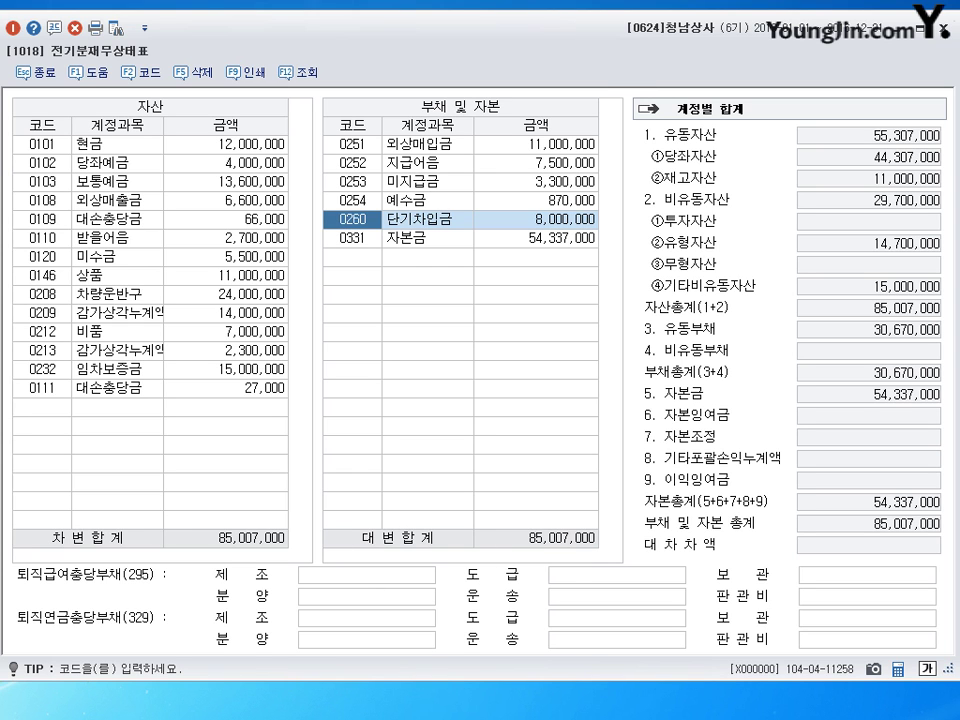
left_click(942, 27)
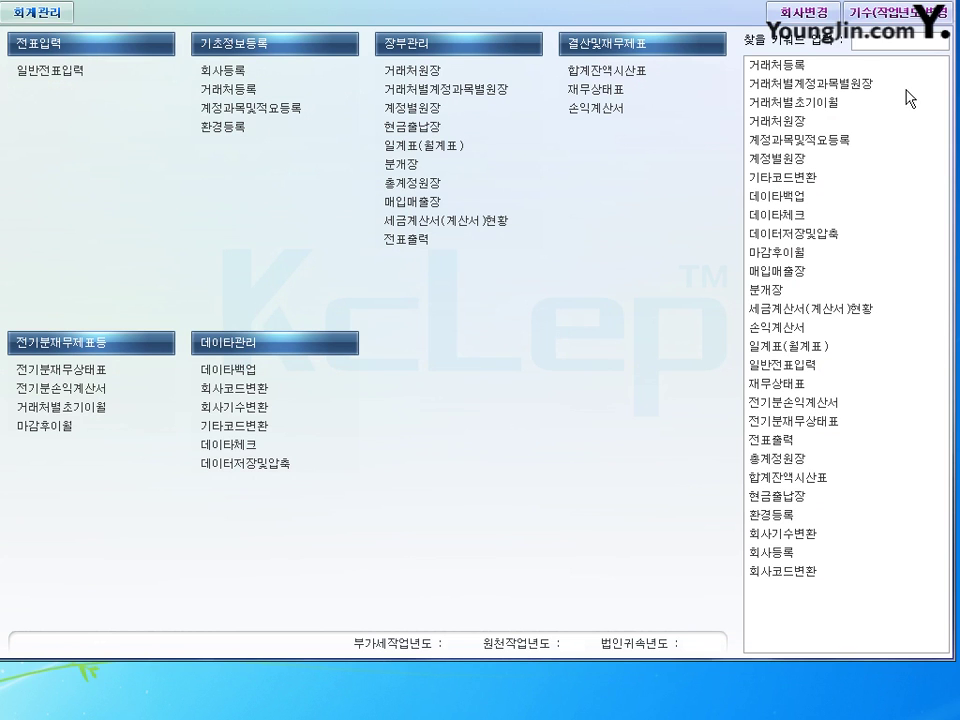
In 거래처등록, create client 03002 그린상사 with the 동시 client type.
left_click(228, 89)
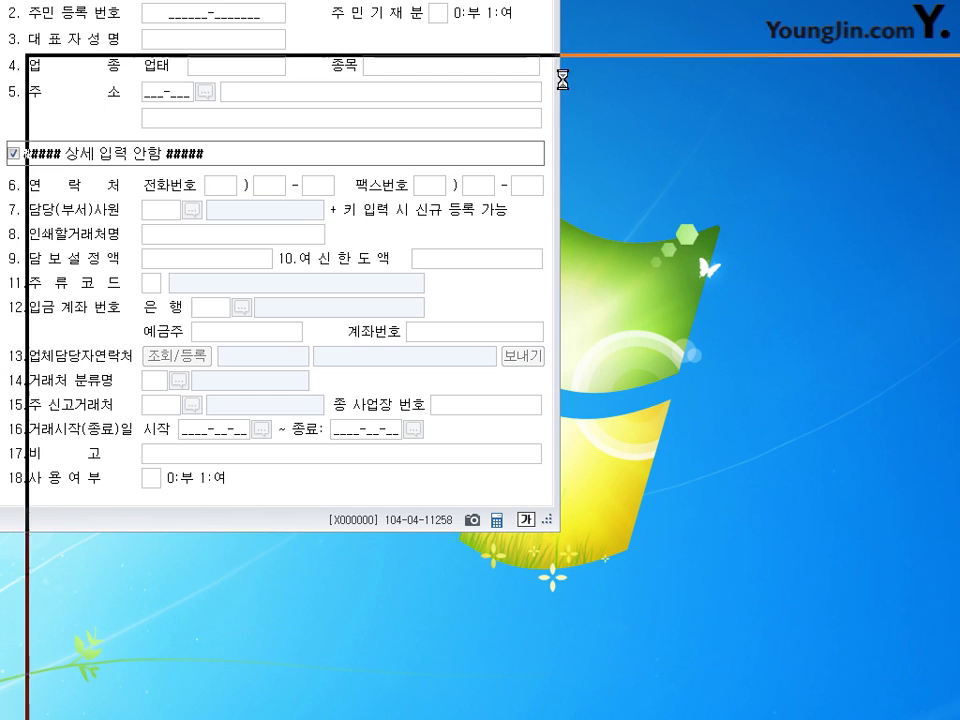
left_click_drag(561, 77, 538, 36)
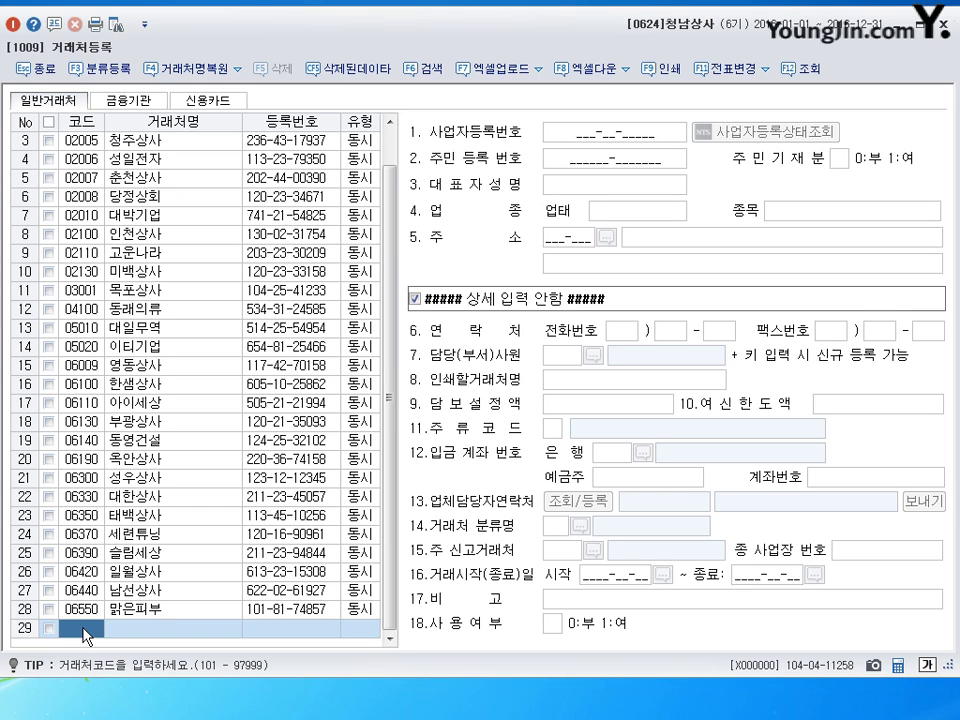
type("3002")
key("Return")
type("그")
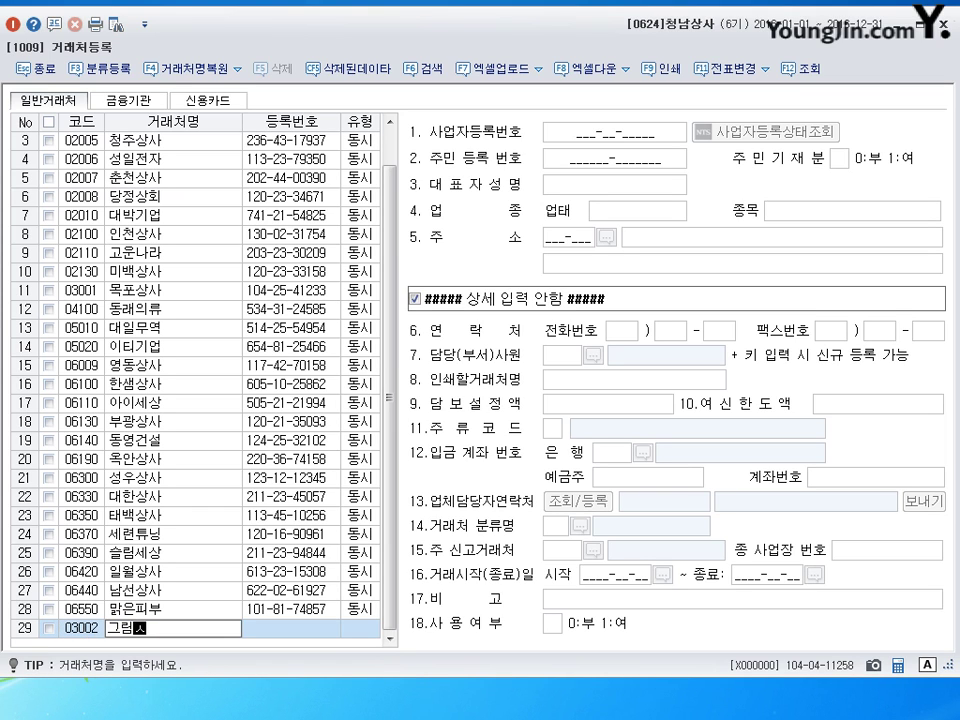
type("린상사")
key("Return")
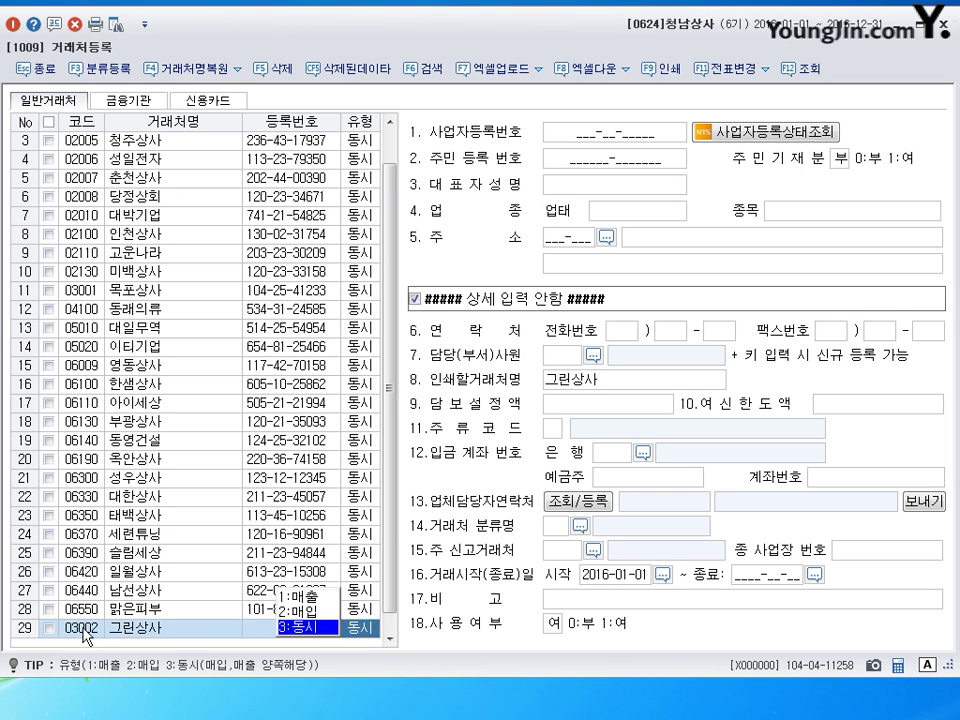
key("Return")
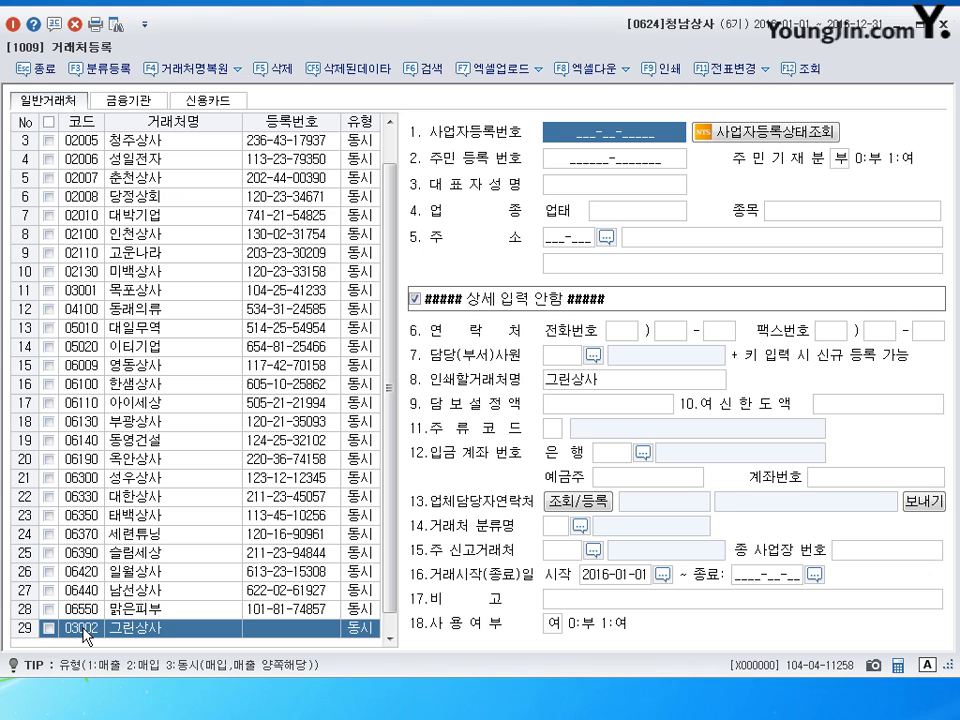
Enter 그린상사's business registration number, representative's name, business type 도소매 and item 의류업.
type("215")
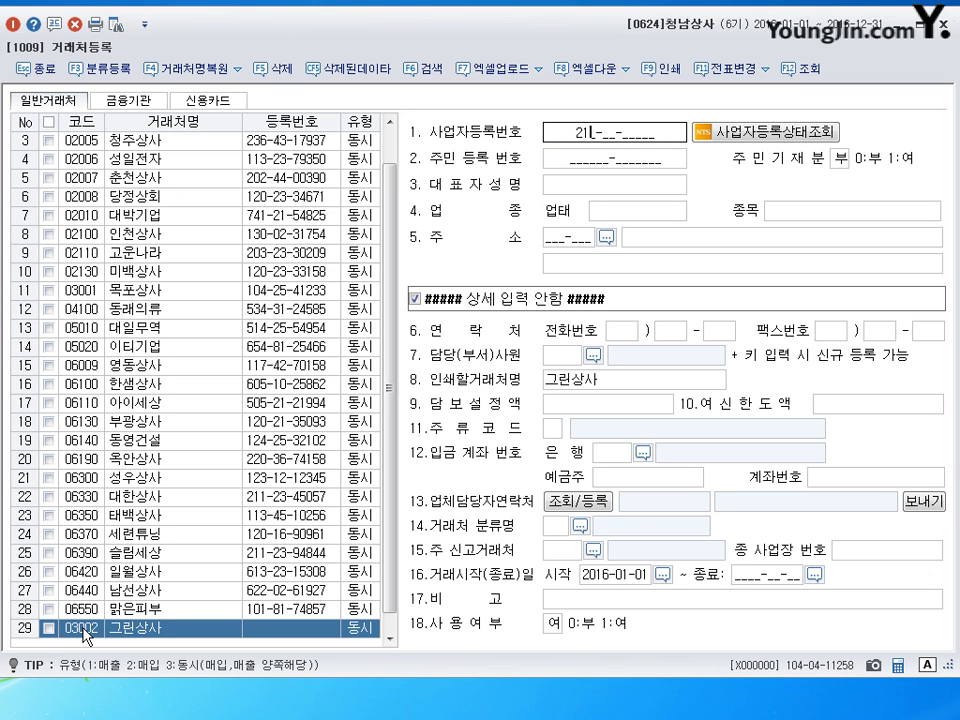
type("0212344")
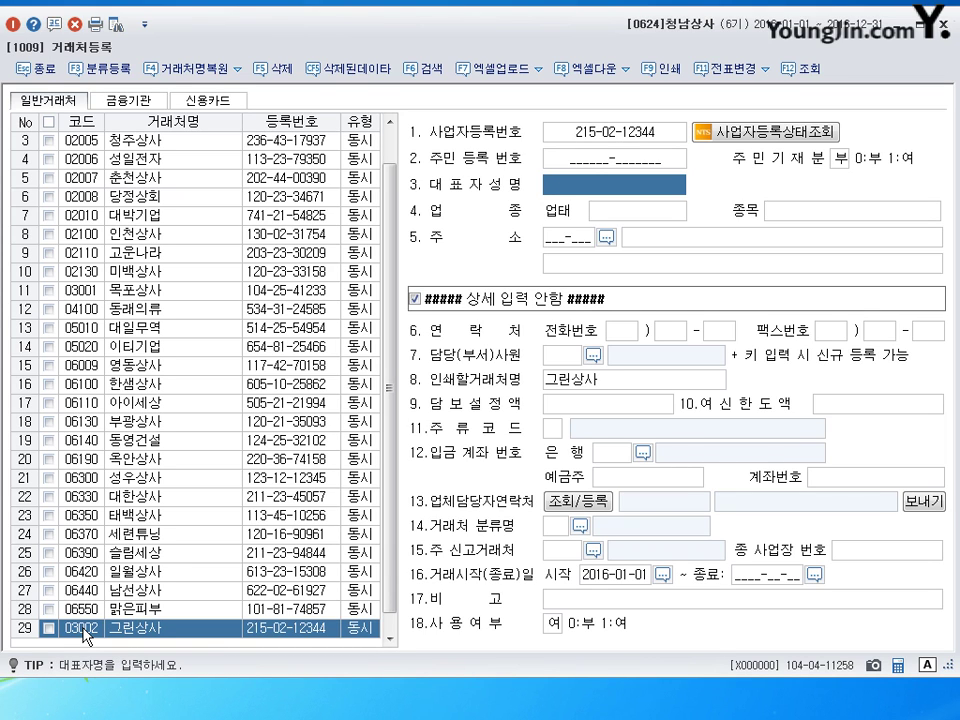
type("그리ㄱ")
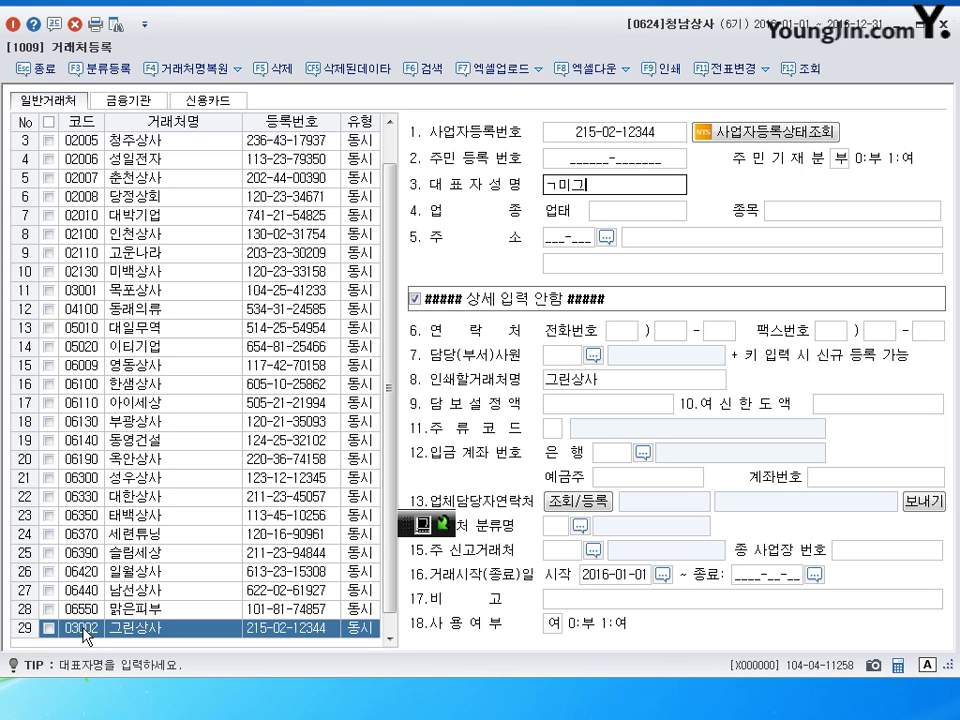
key("BackSpace")
key("BackSpace")
key("BackSpace")
type("김그린")
key("Return")
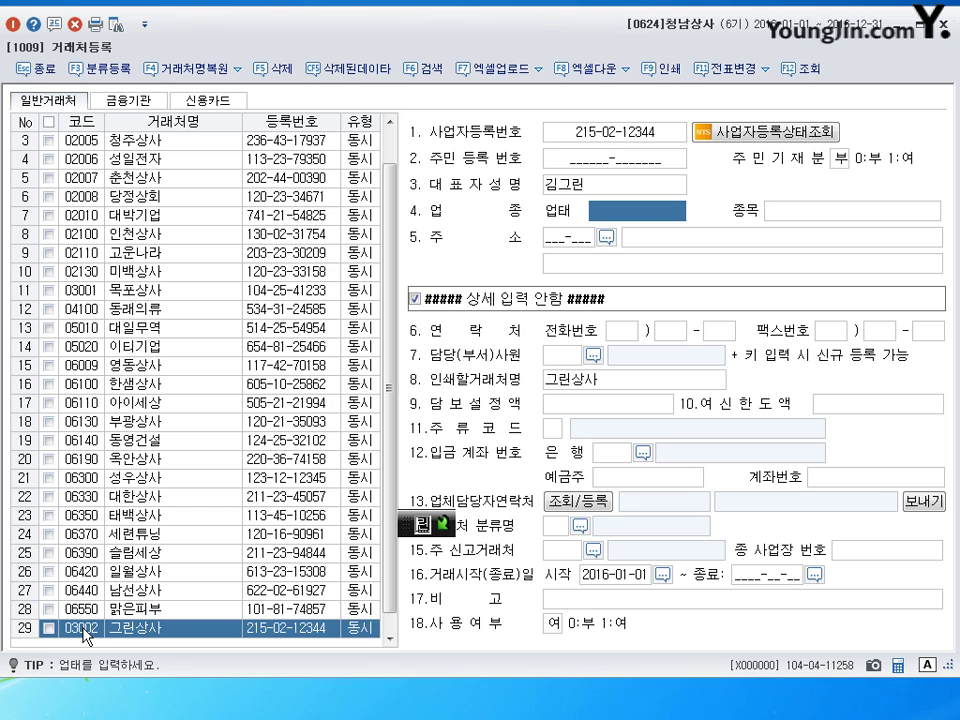
type("돗소매")
key("Return")
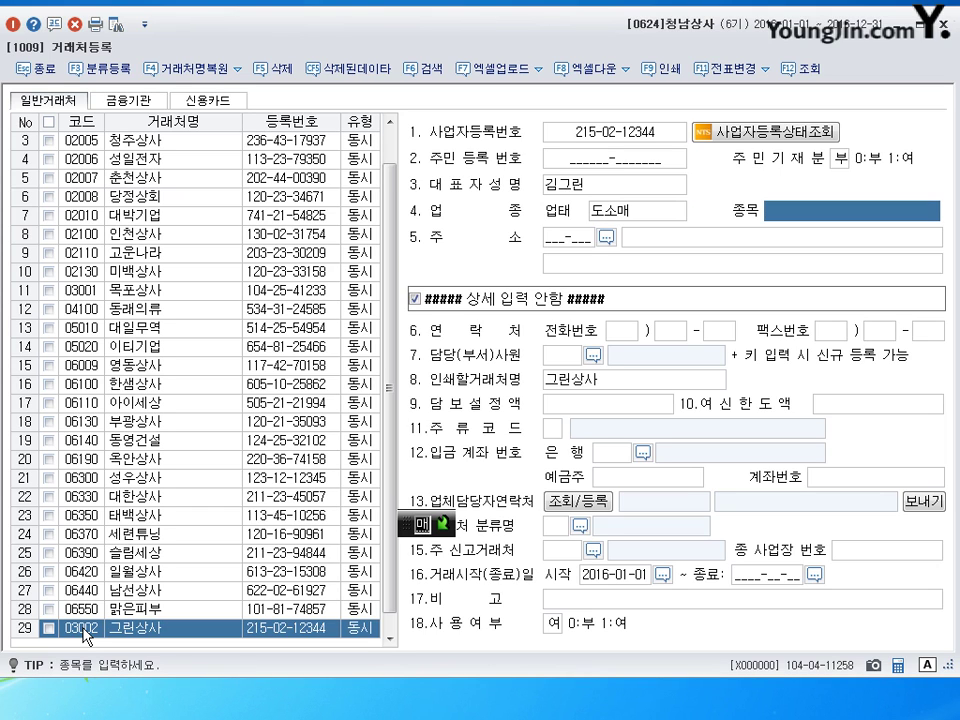
type("의류업")
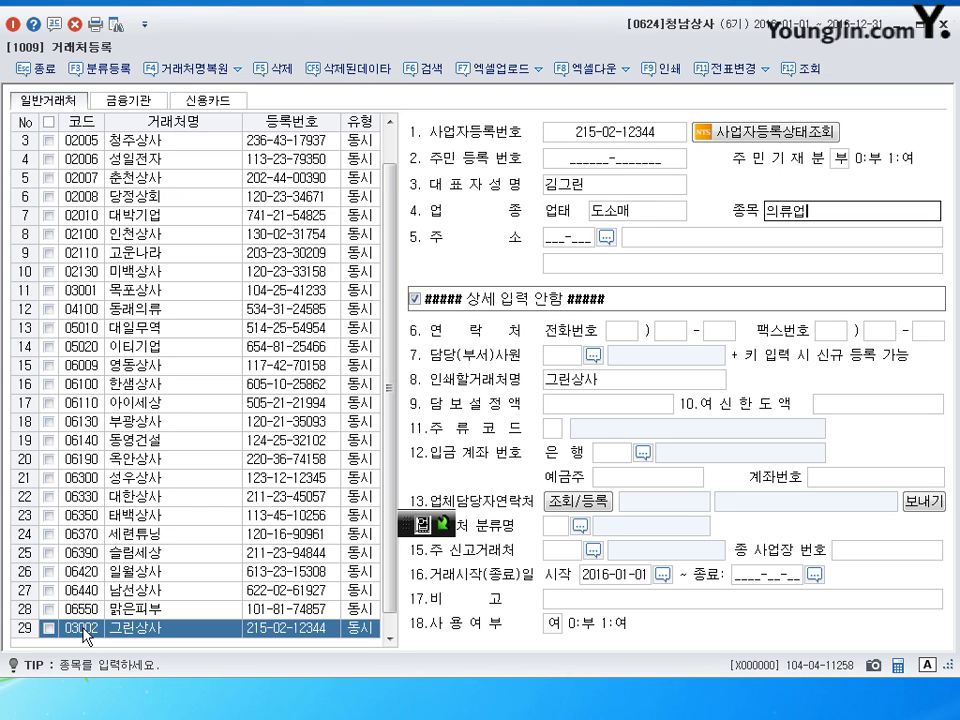
key("Return")
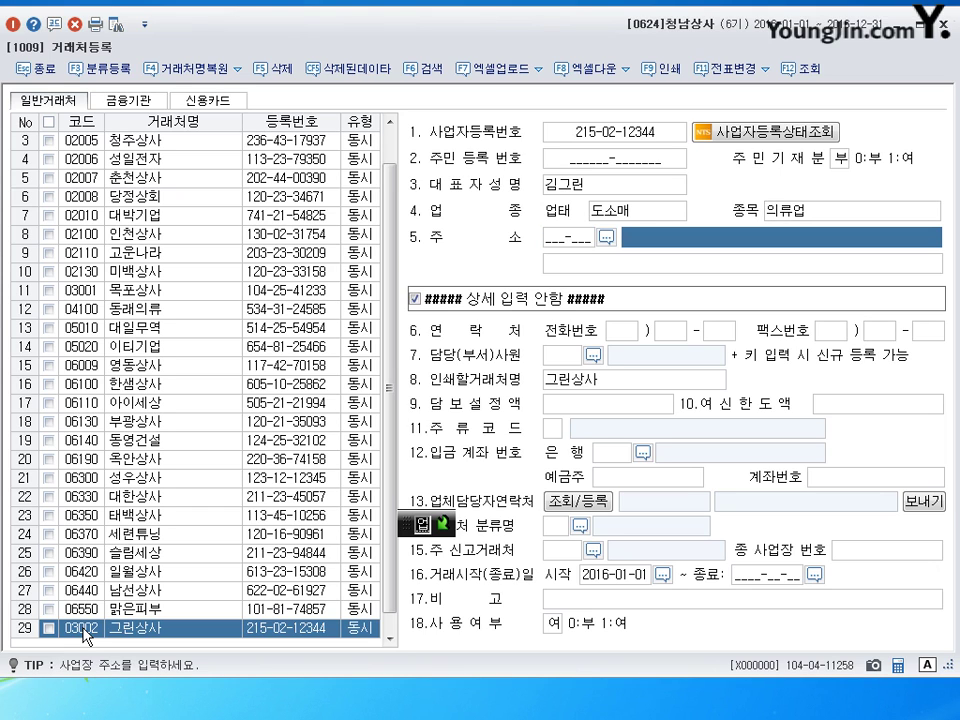
Fill in 그린상사's business address in 안양시 만안구.
type("경기 안양시")
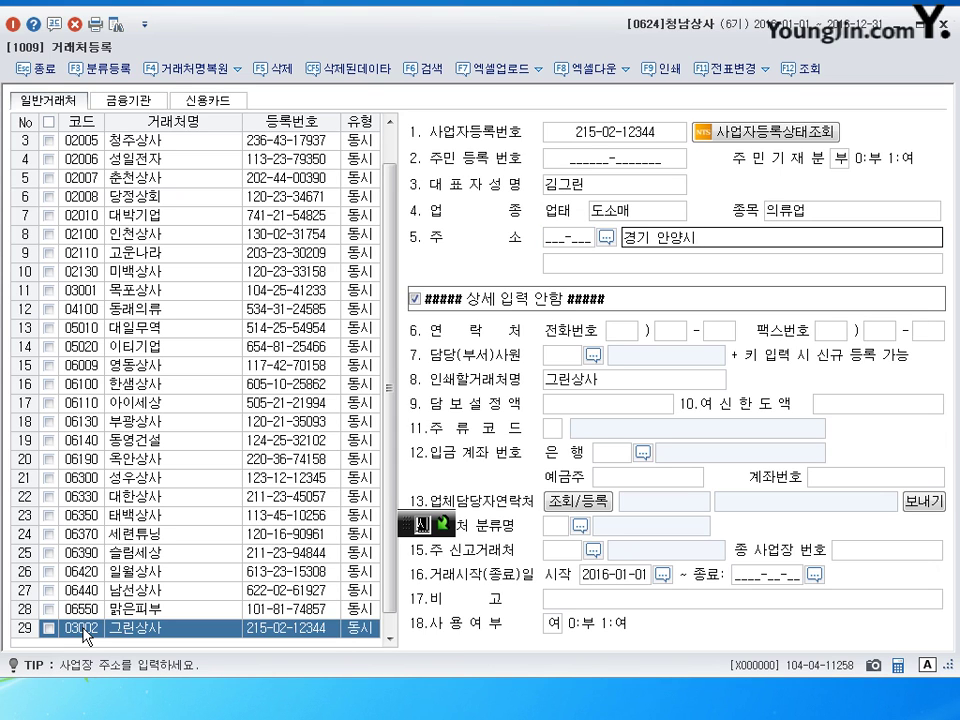
type(" 만안구 양화")
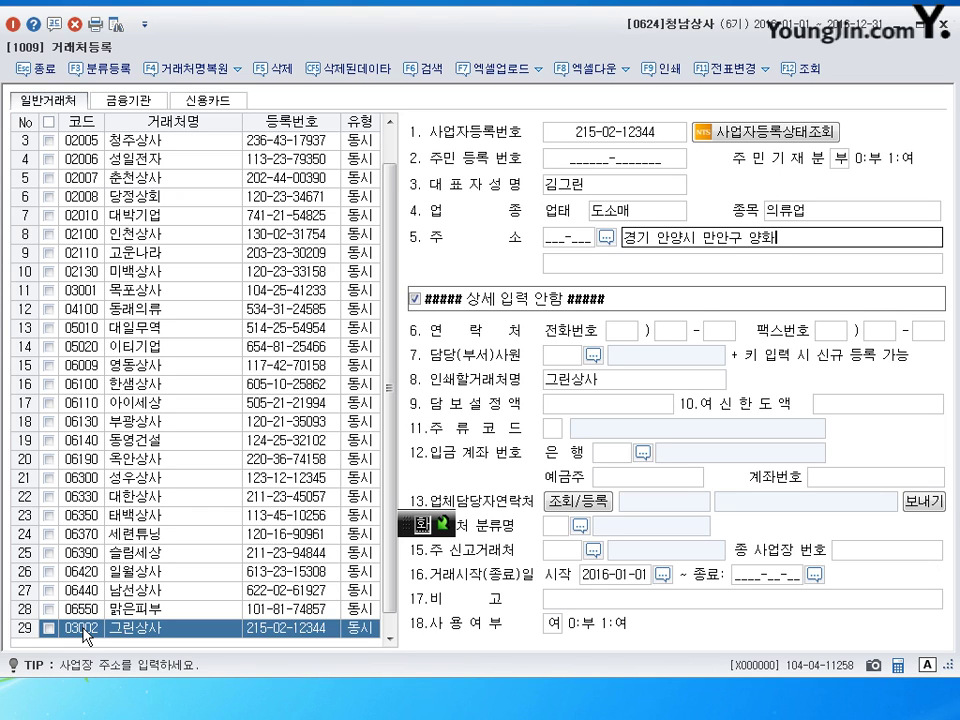
type("로 100(")
type("박다로")
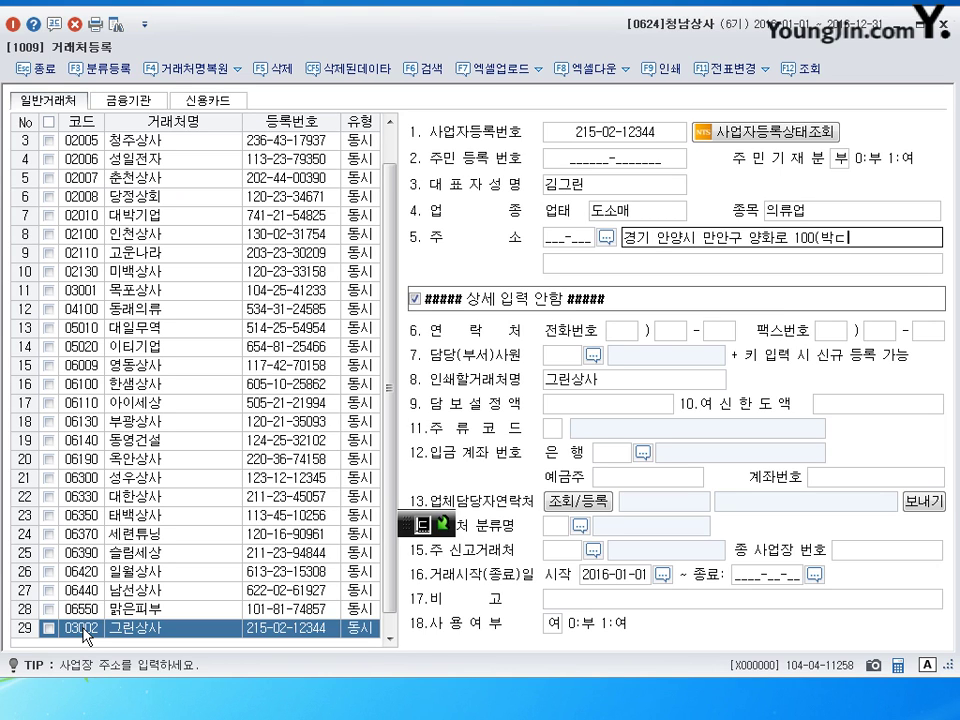
key("BackSpace")
key("BackSpace")
type("달동)")
left_click(761, 266)
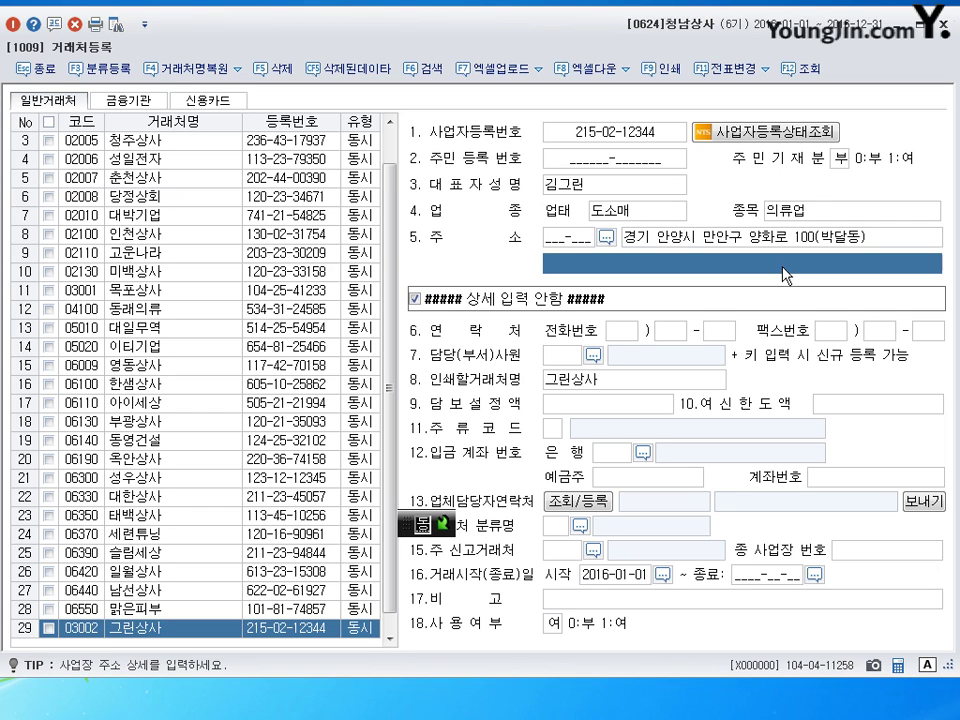
left_click(806, 238)
left_click(801, 264)
In 거래처별초기이월, change 대한상사's 0108 외상매출금 opening amount to 2,200,000.
key("Escape")
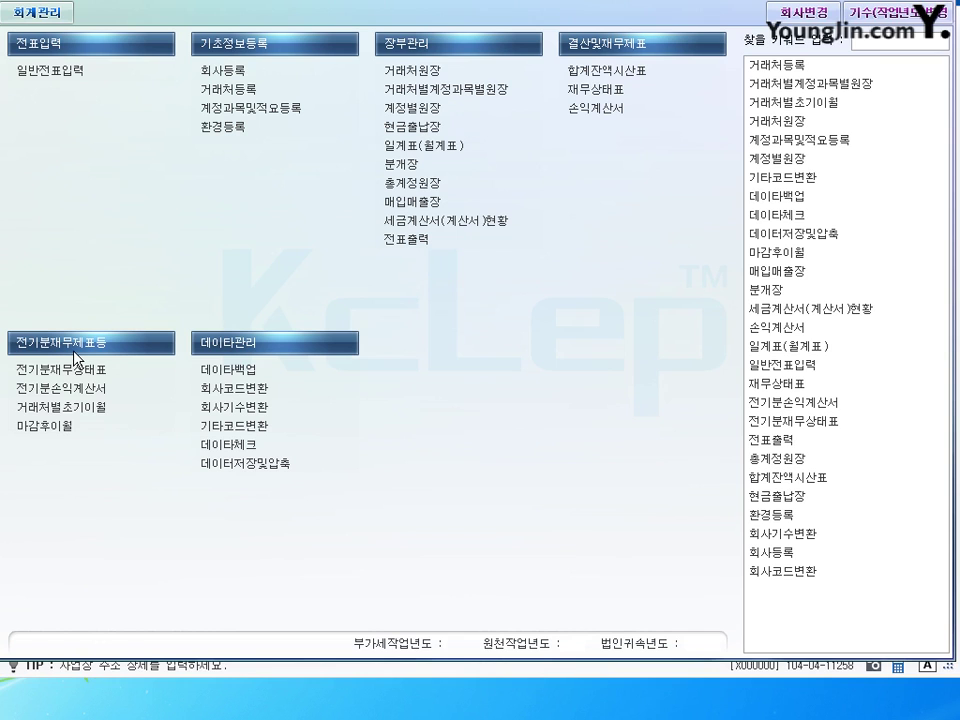
left_click(76, 418)
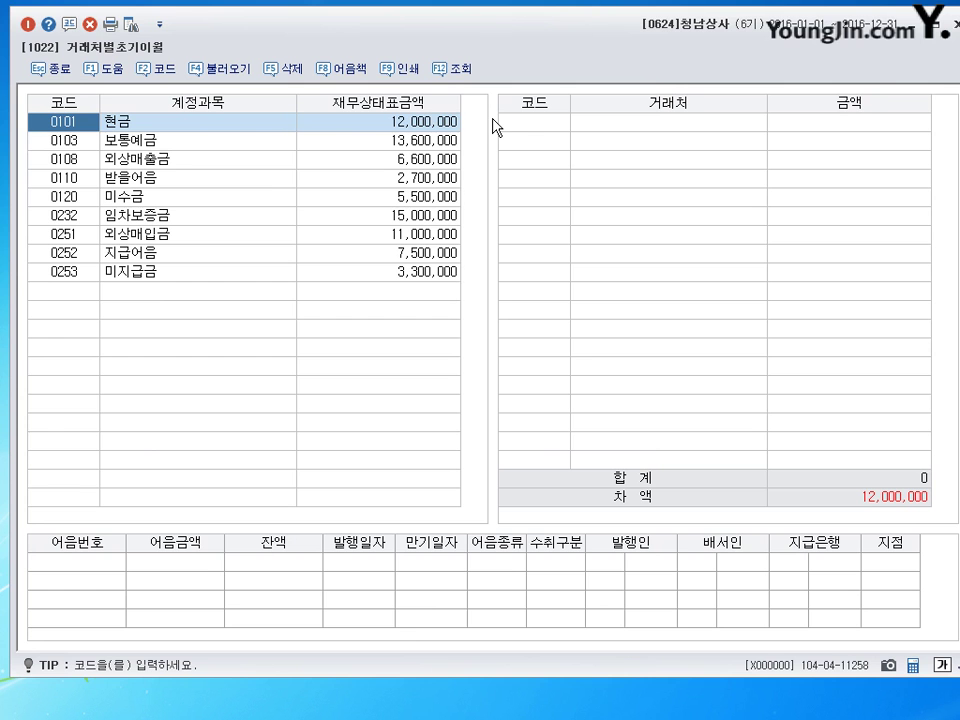
left_click(130, 159)
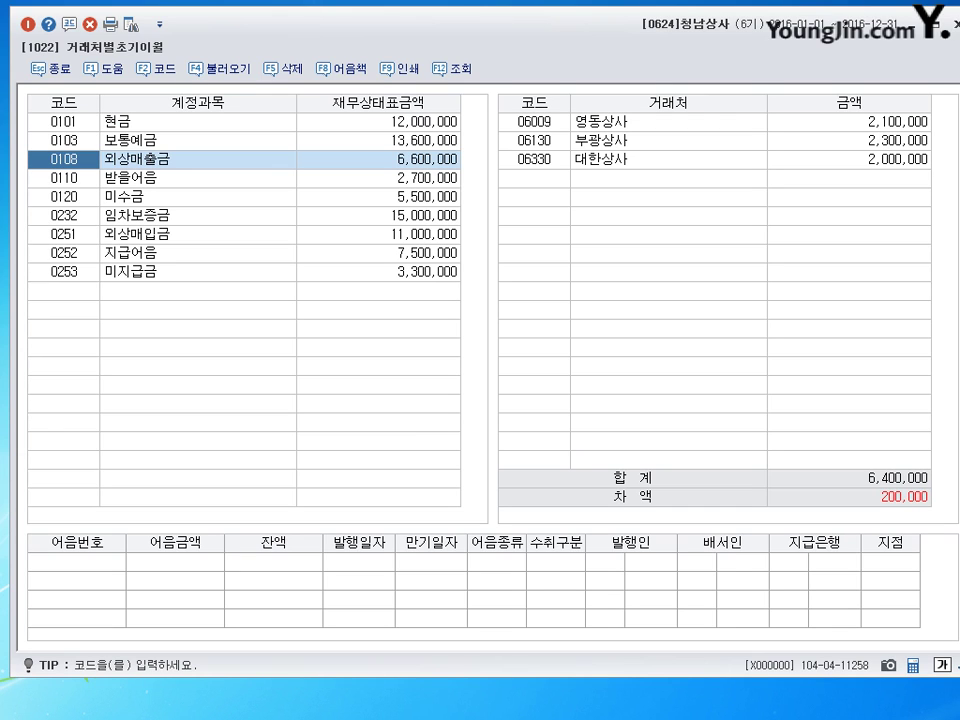
left_click(899, 124)
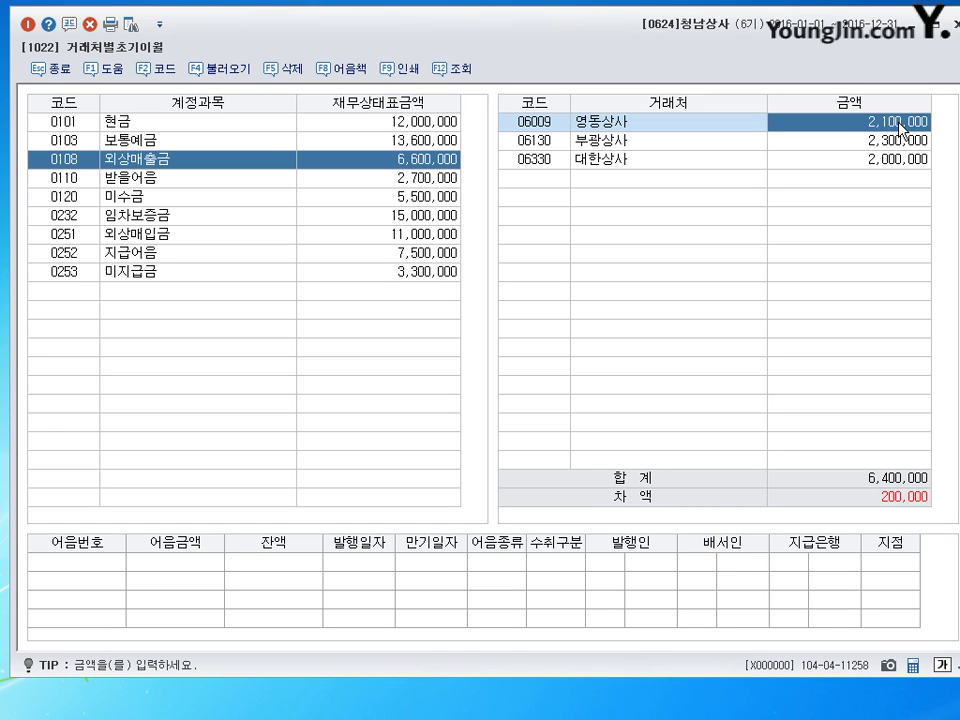
key("Down")
key("Down")
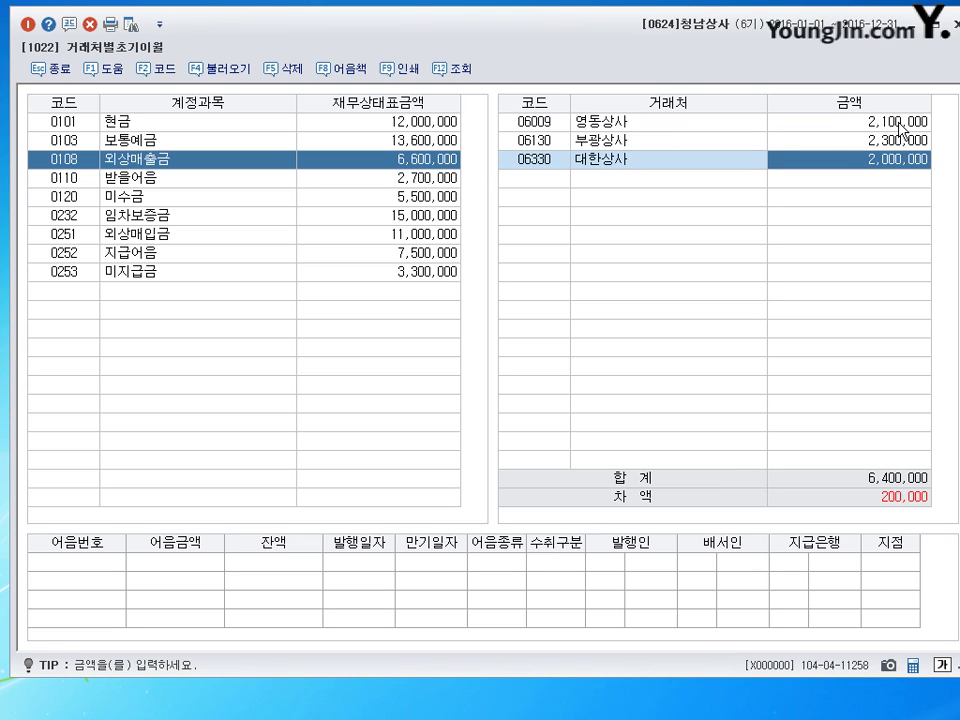
type("2200000")
key("Return")
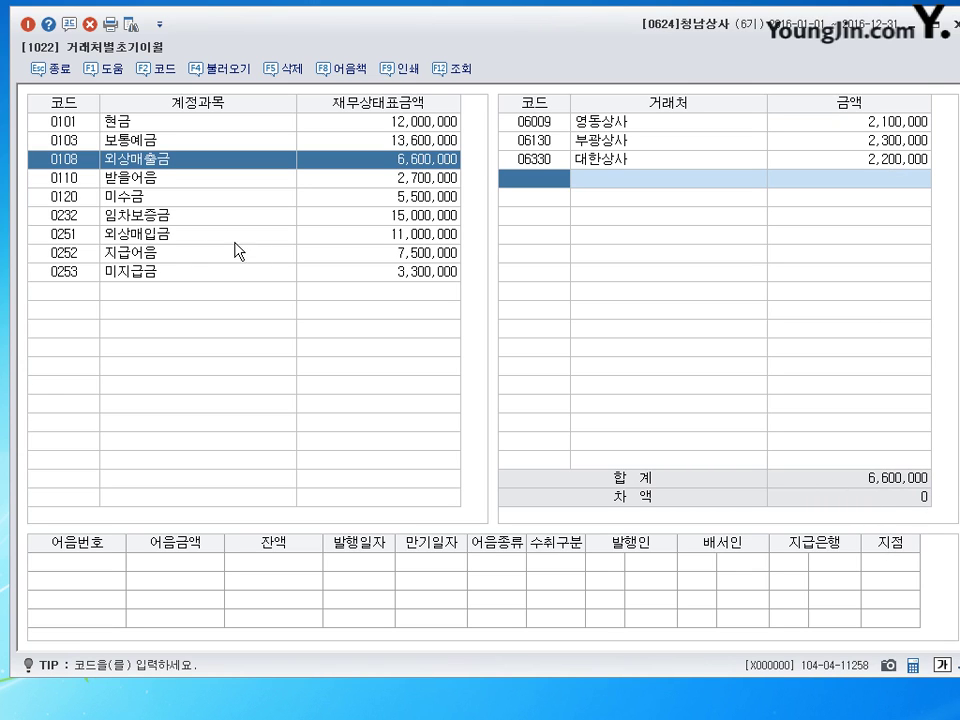
left_click(149, 238)
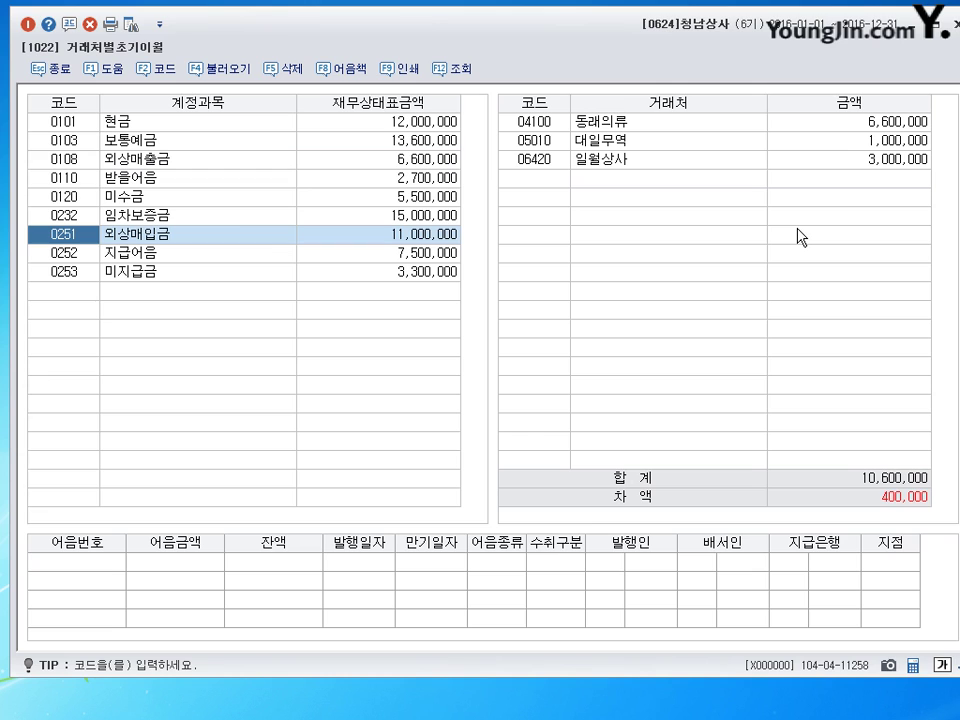
Set 외상매입금 amounts to 1,600,000 for 동래의류 and 6,400,000 for 대일무역, then exit.
left_click(902, 126)
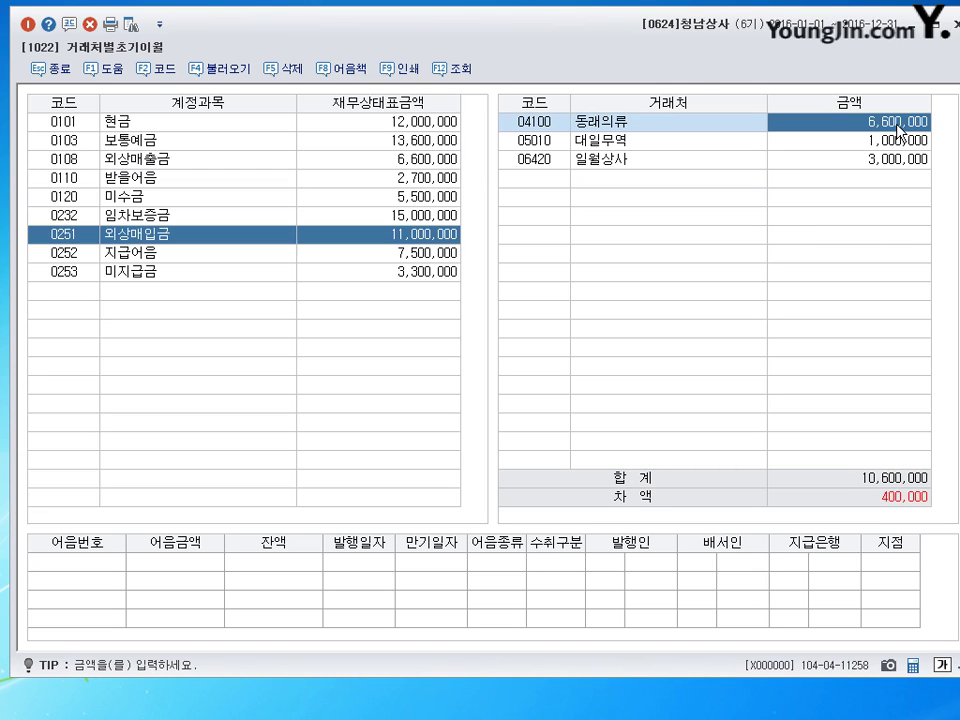
type("1600000")
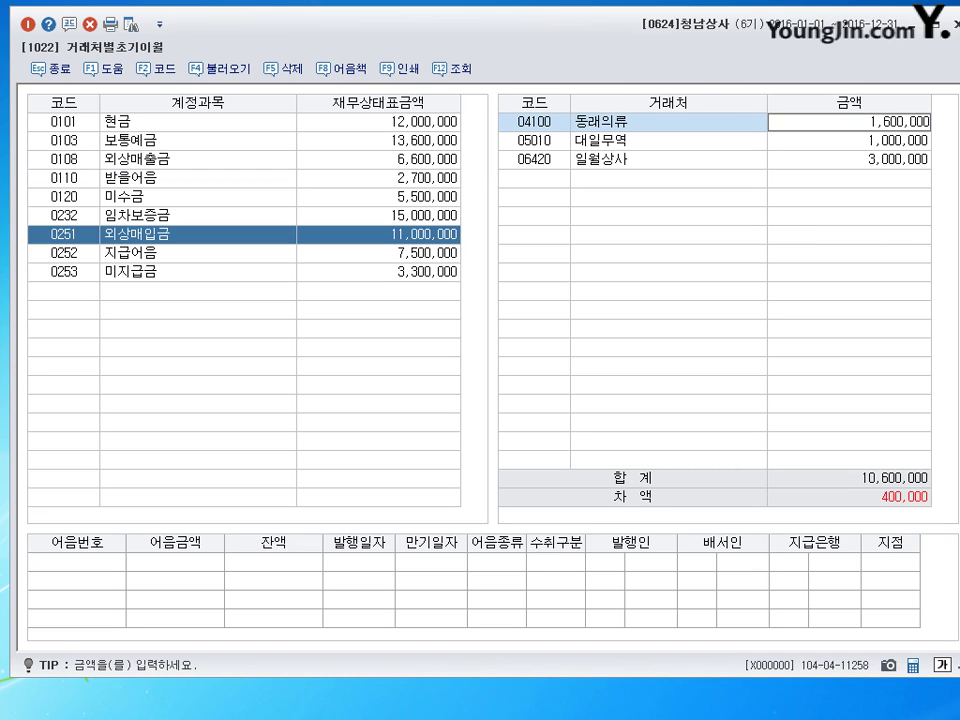
key("Return")
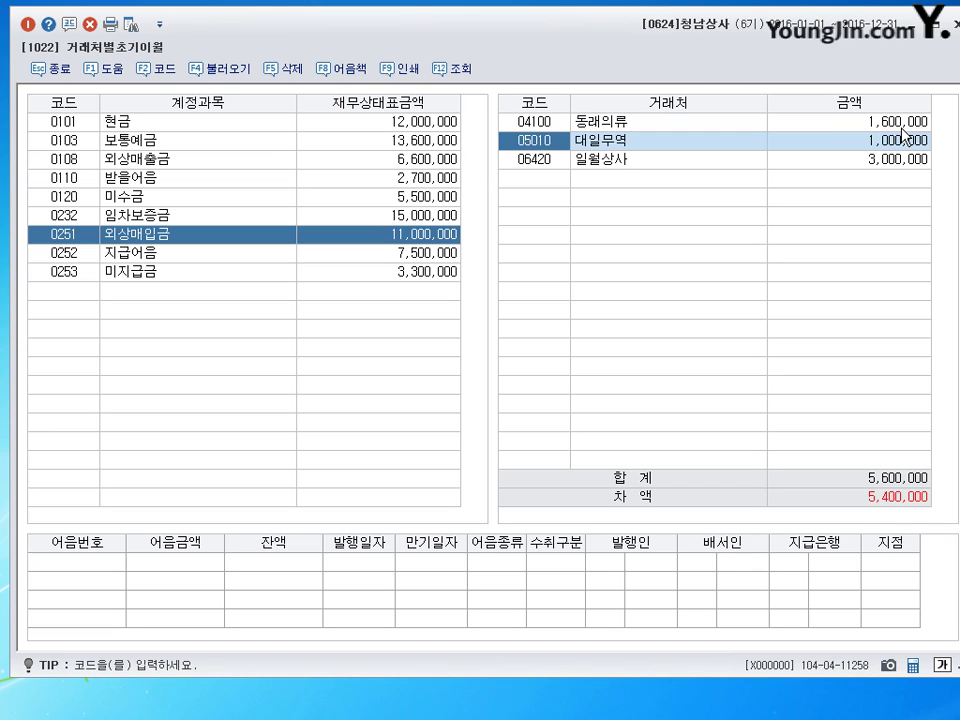
left_click(905, 143)
type("6400")
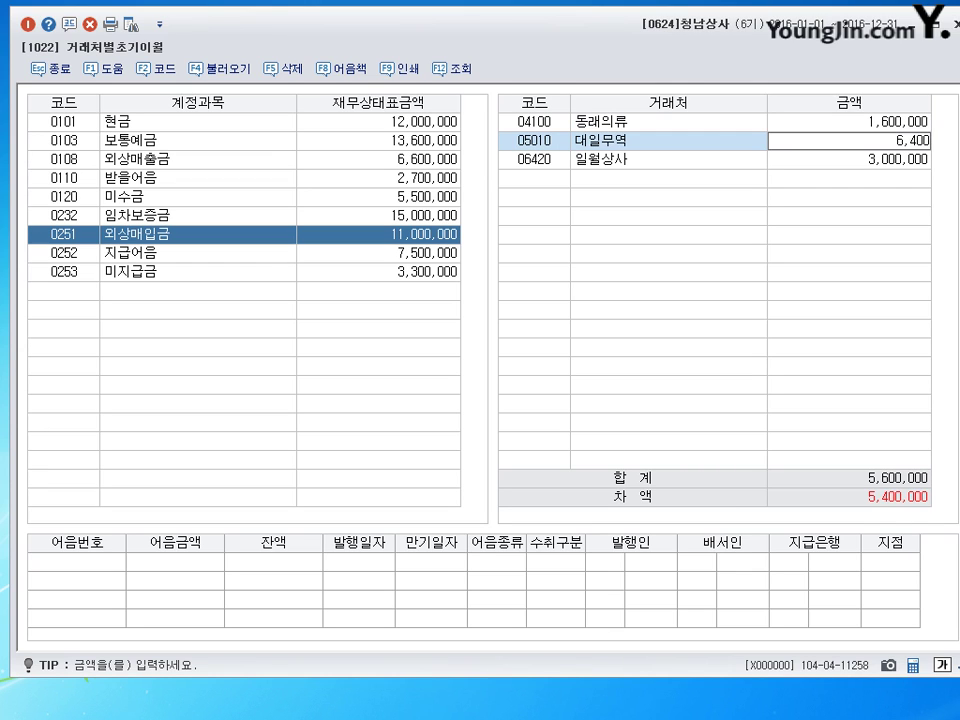
key("Return")
left_click(905, 143)
type("6,400,000")
key("Return")
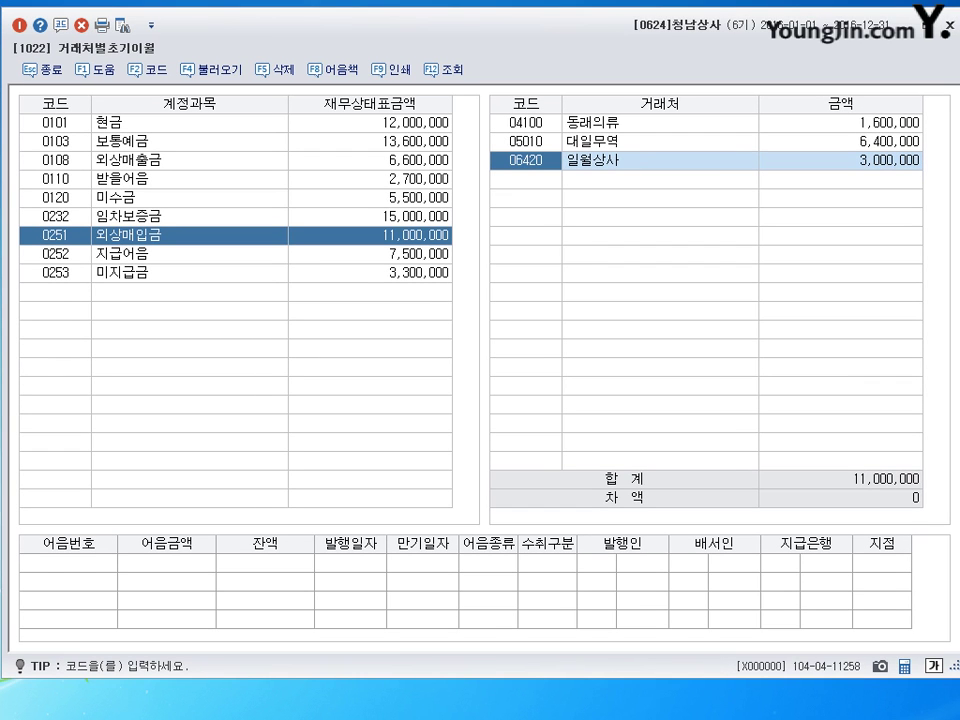
key("Escape")
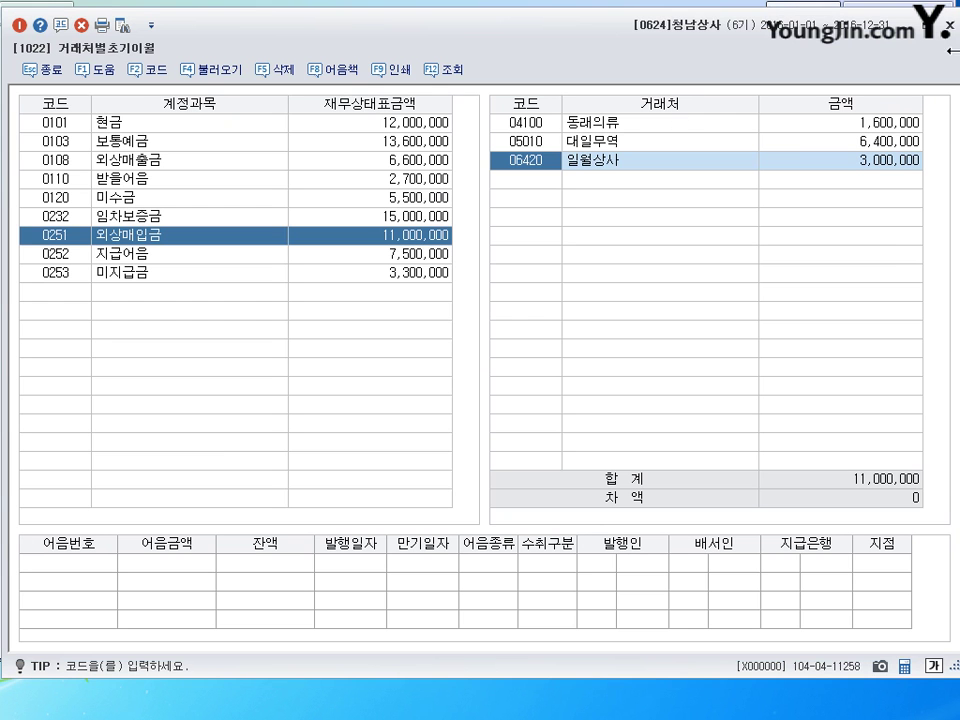
key("Escape")
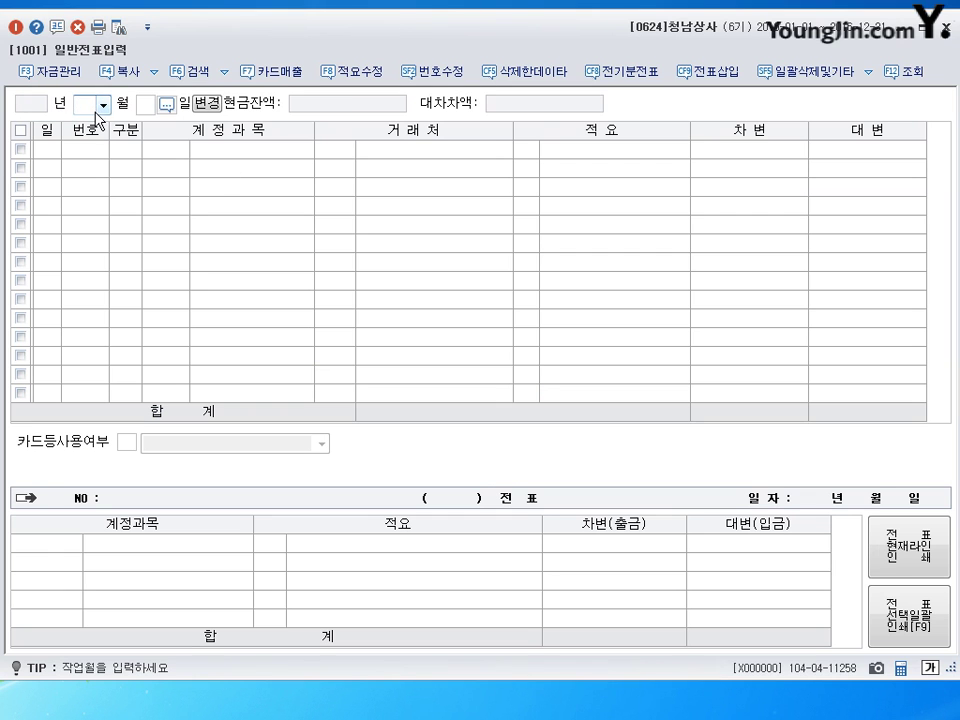
Date the new 일반전표입력 voucher month 07, day 1.
type("07")
key("Return")
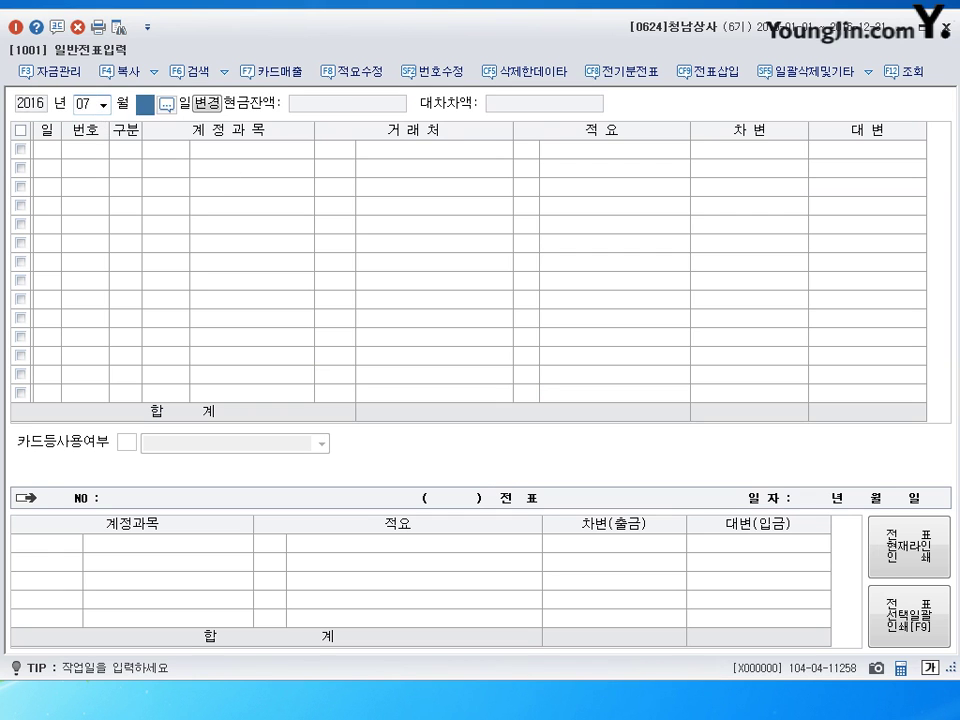
type("1")
key("Return")
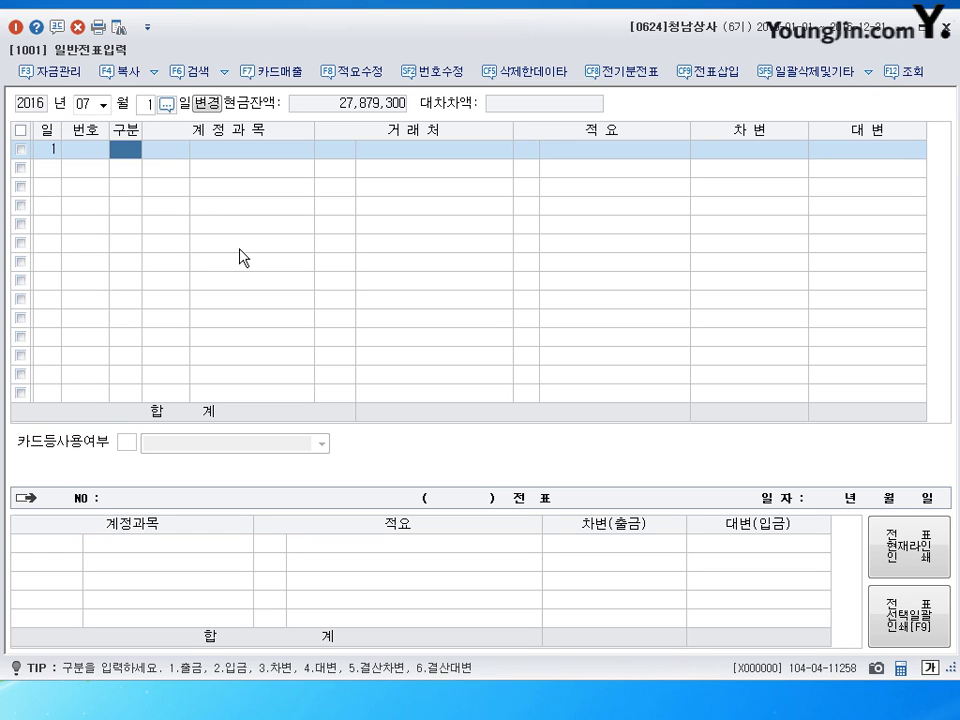
Debit 0209 감가상각누계액 2,250,000 and 0101 현금 2,000,000.
type("3")
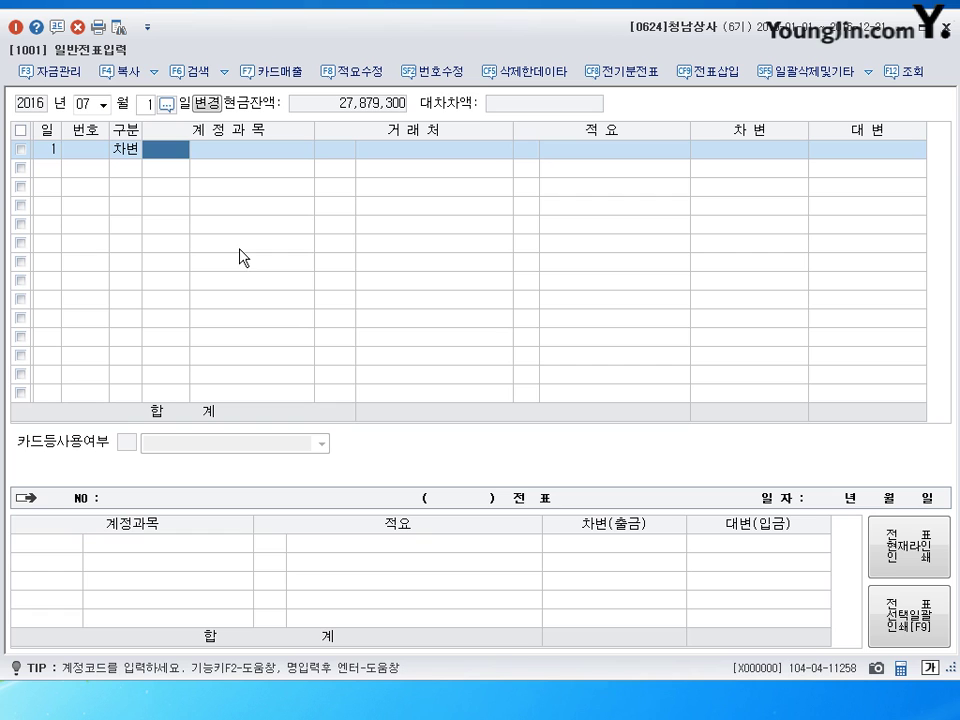
type("209")
key("Return")
key("Return")
key("Return")
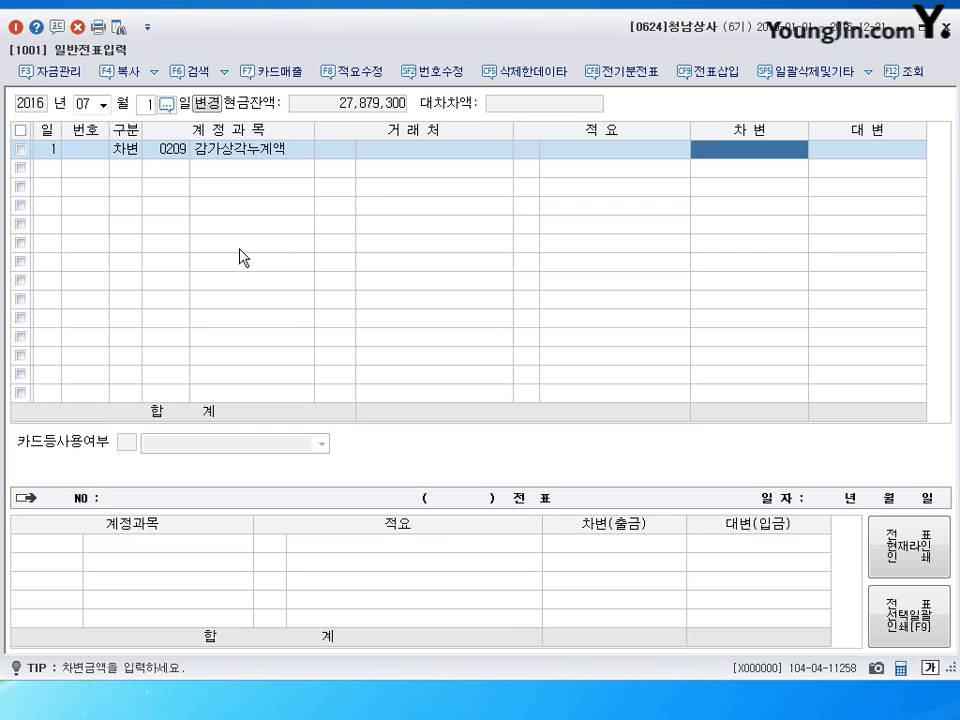
type("2250000")
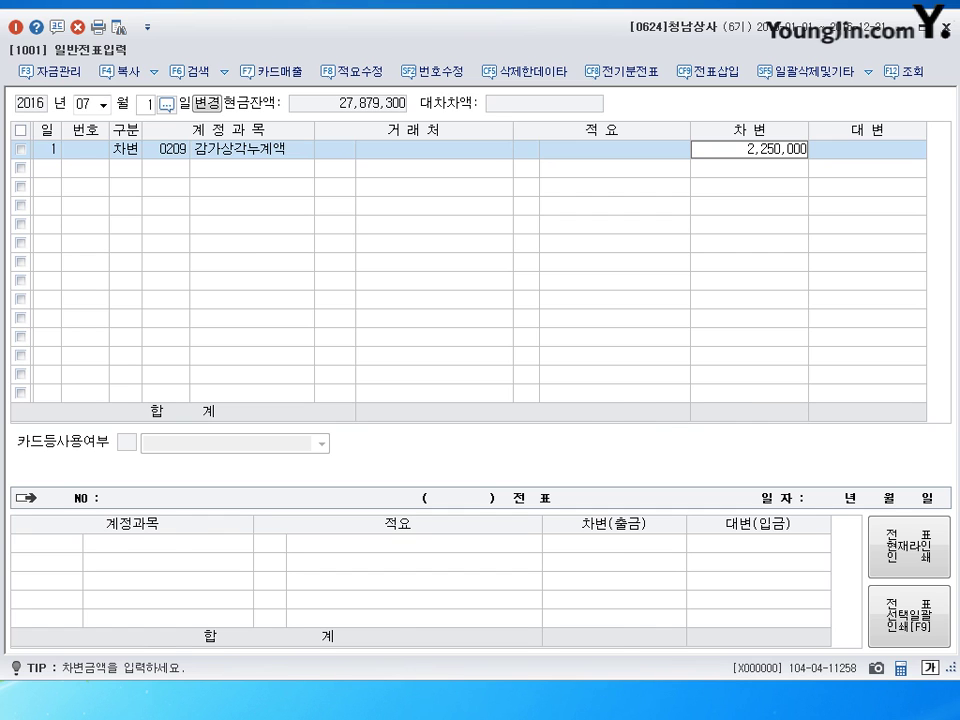
key("Return")
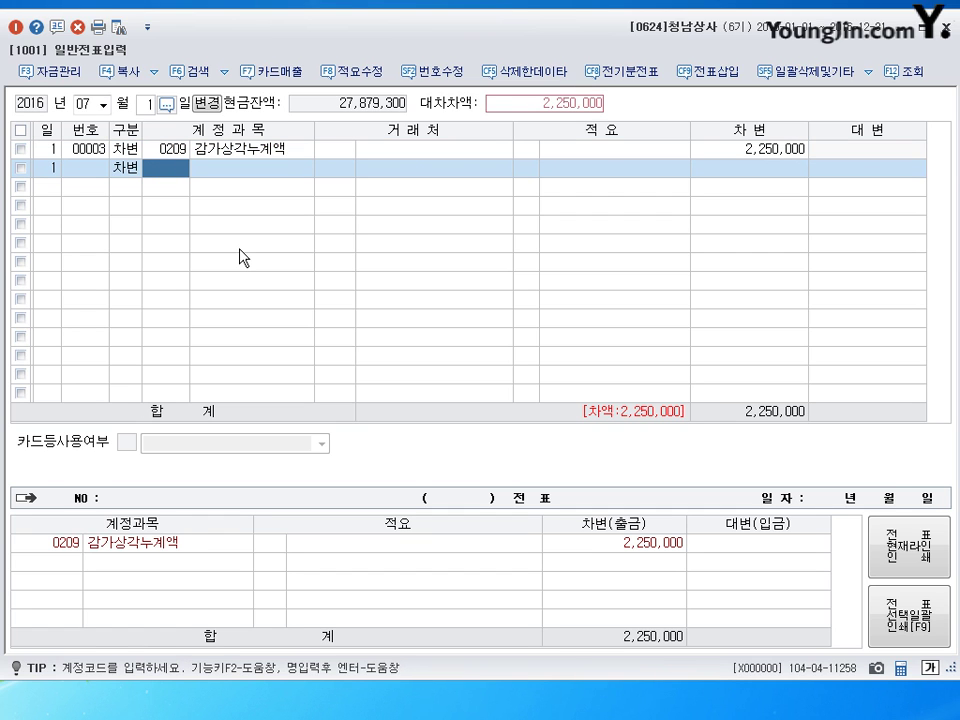
type("101")
key("Return")
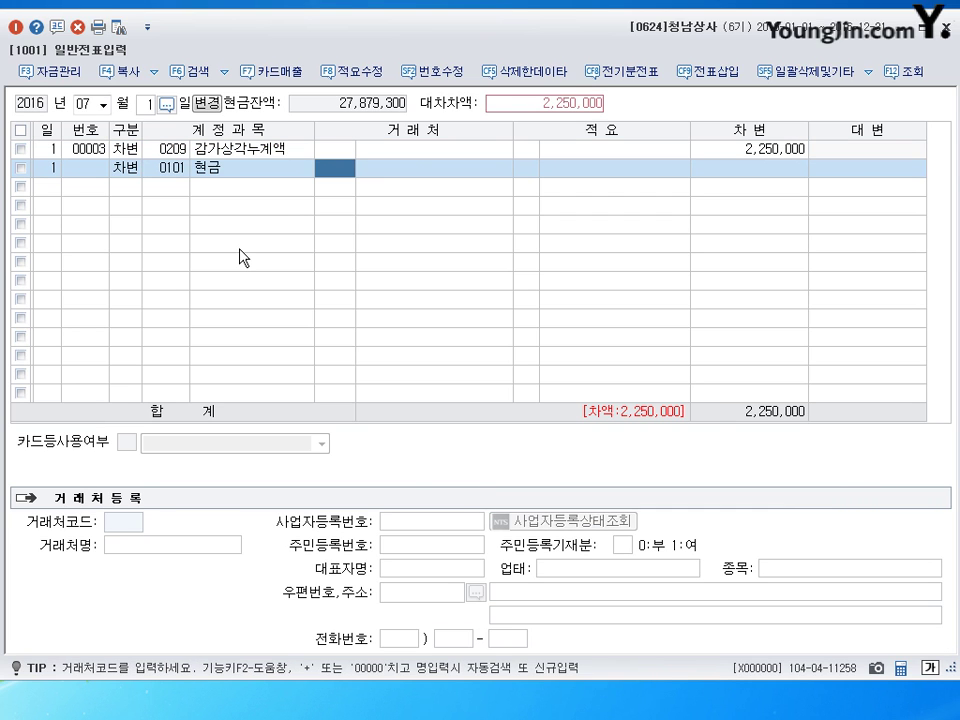
key("Return")
key("Return")
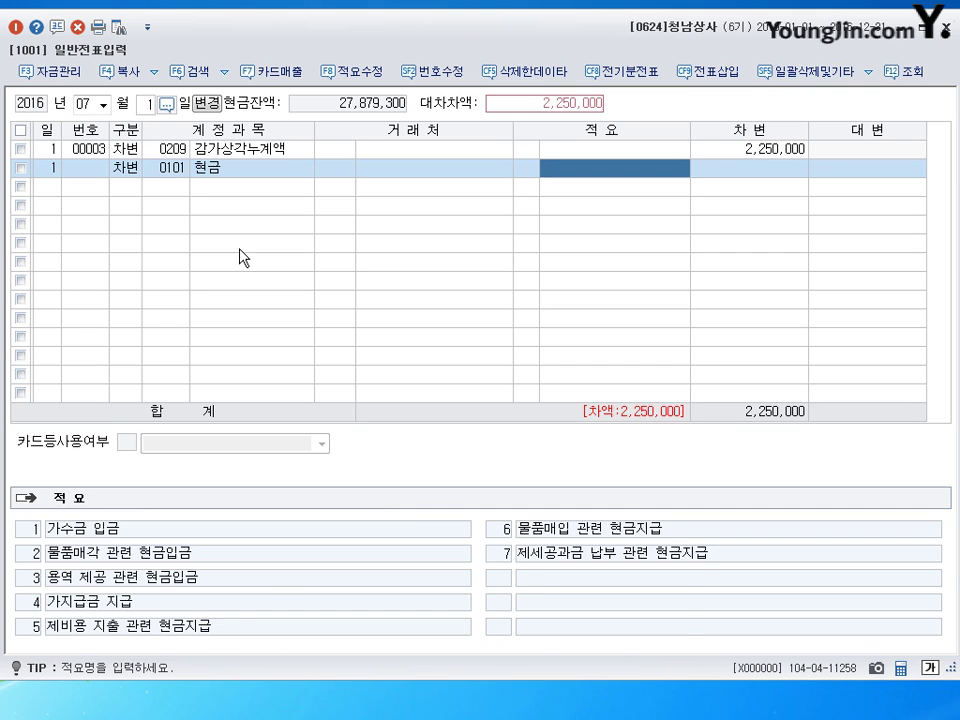
key("Return")
type("2000000")
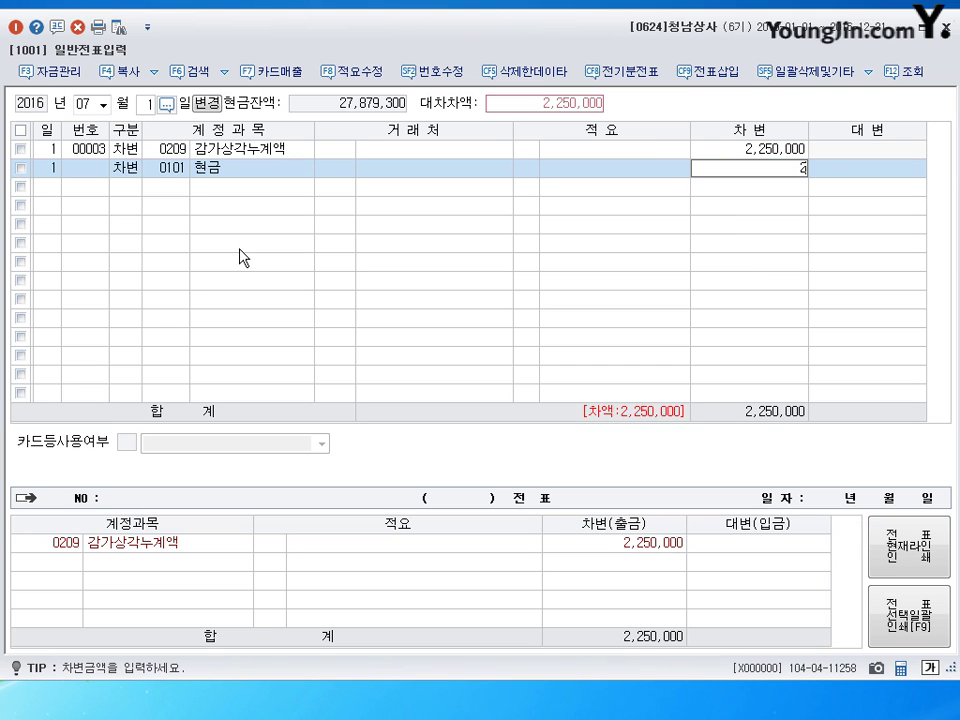
key("Return")
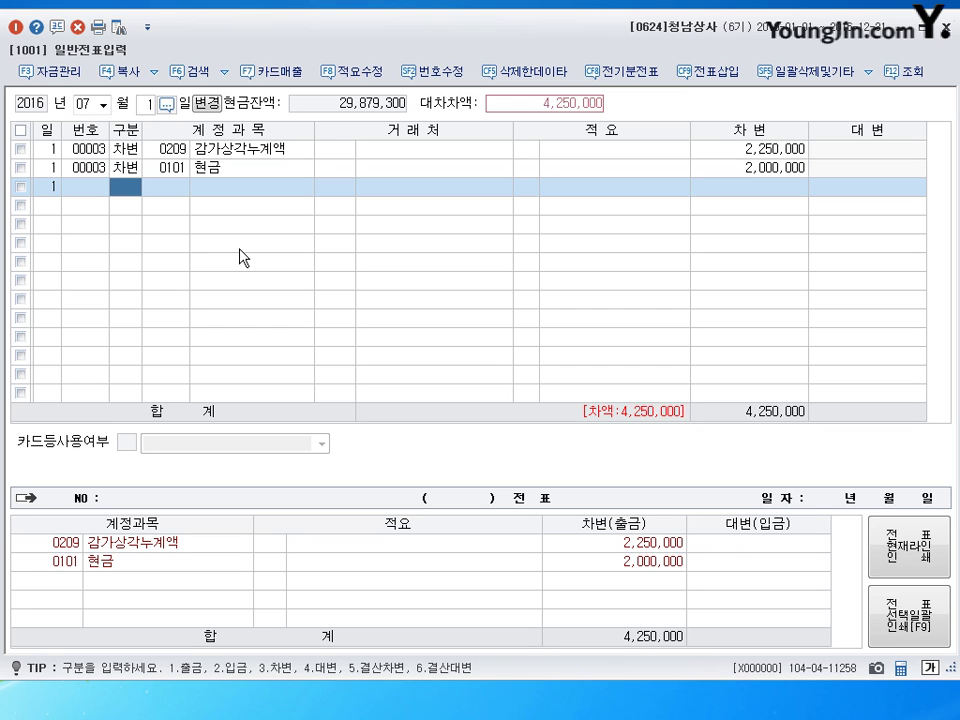
Debit 미수금 (부광상사) 3,000,000 and 0970 7,750,000; credit 0208 차량운반구 15,000,000.
type("3120")
key("Return")
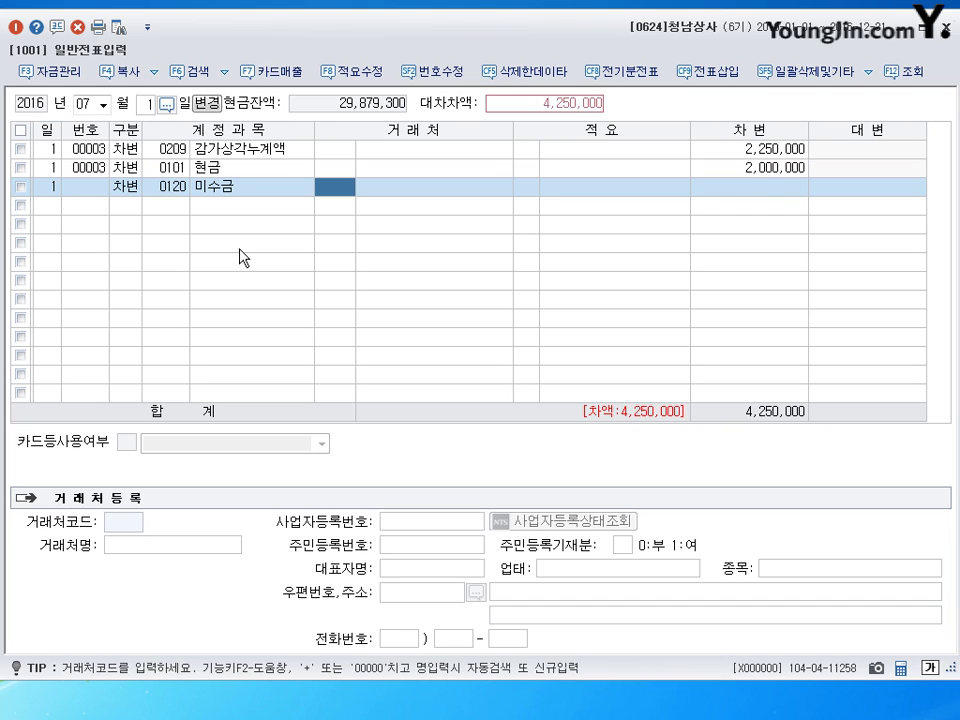
type("부광")
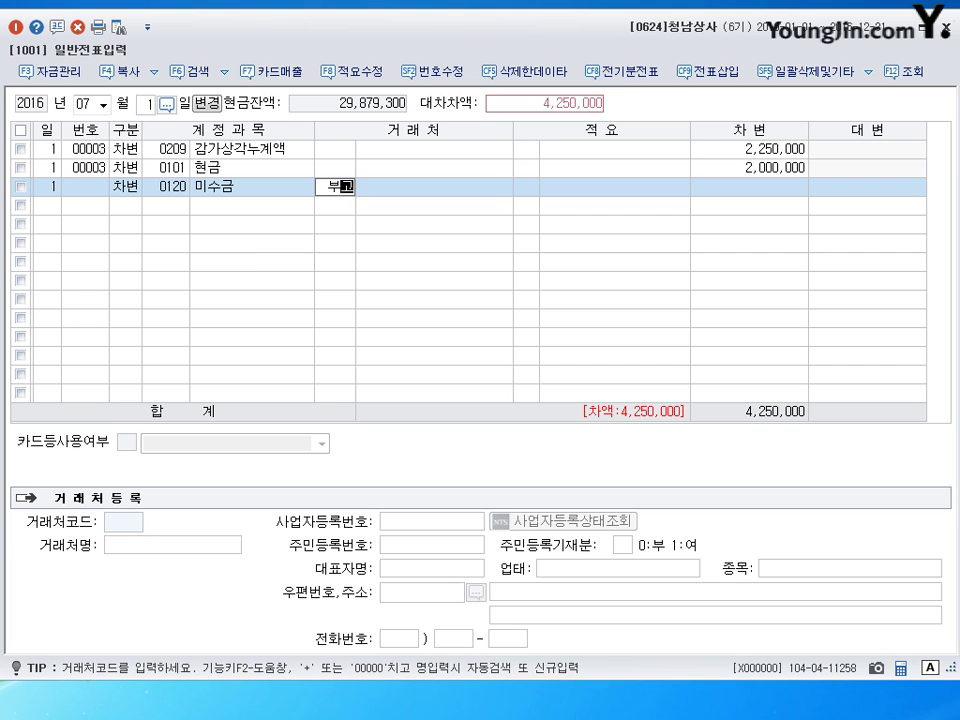
key("Return")
key("Return")
key("Return")
key("Return")
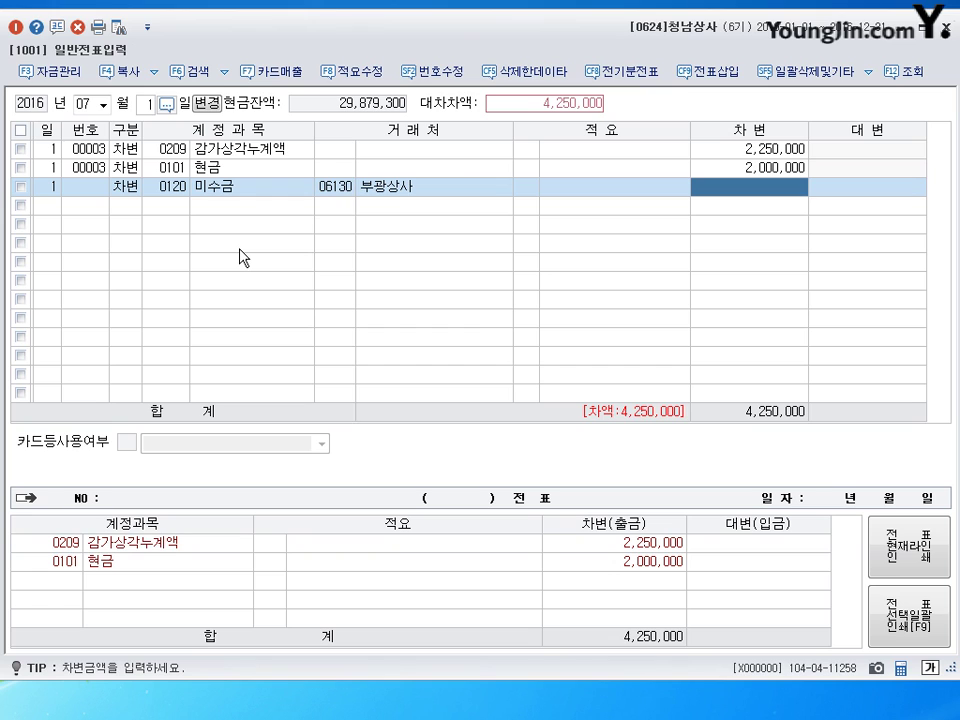
type("3000000")
key("Return")
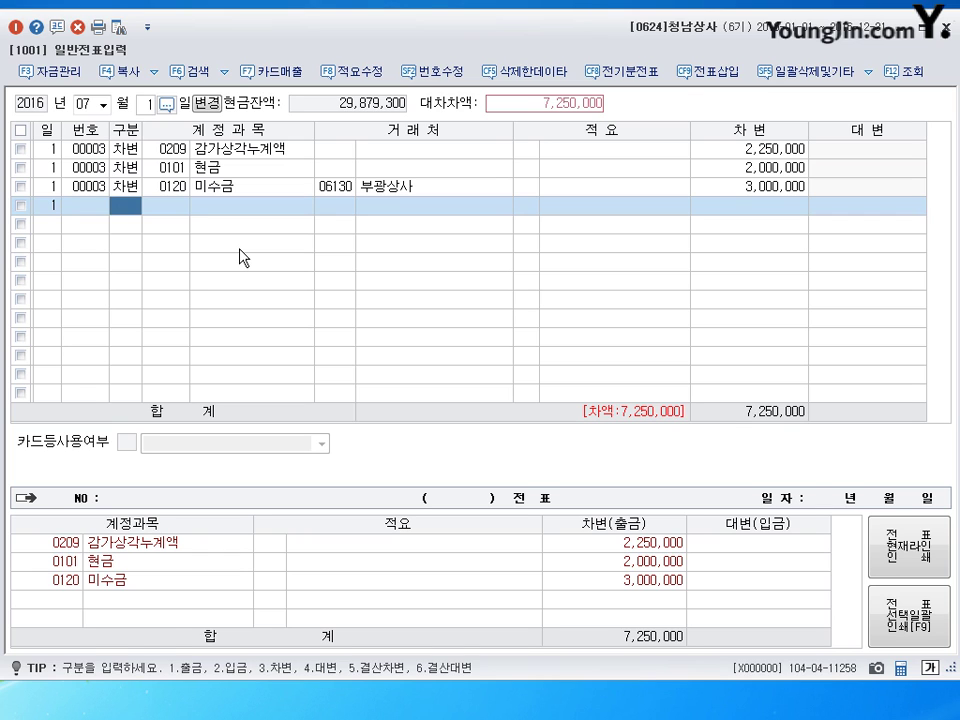
type("3")
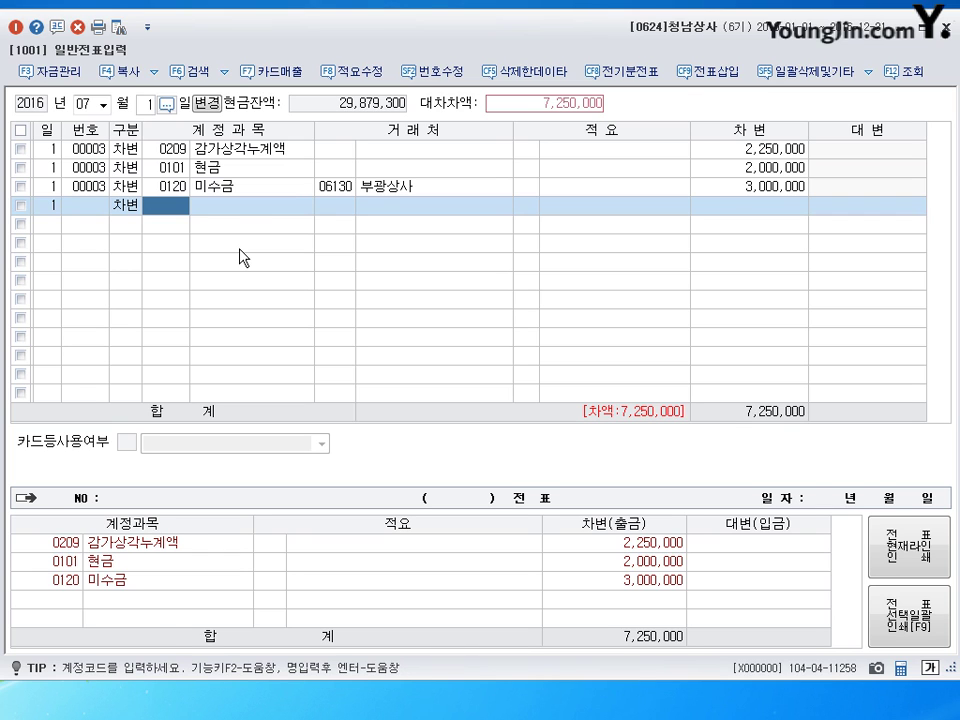
type("0970")
key("Return")
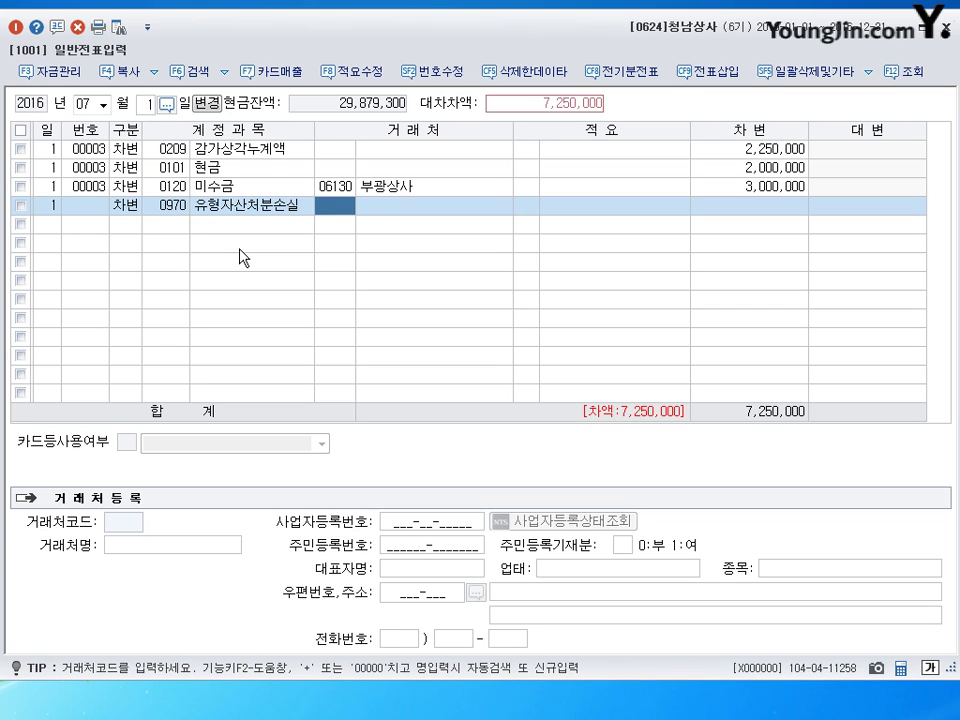
key("Return")
key("Return")
key("Return")
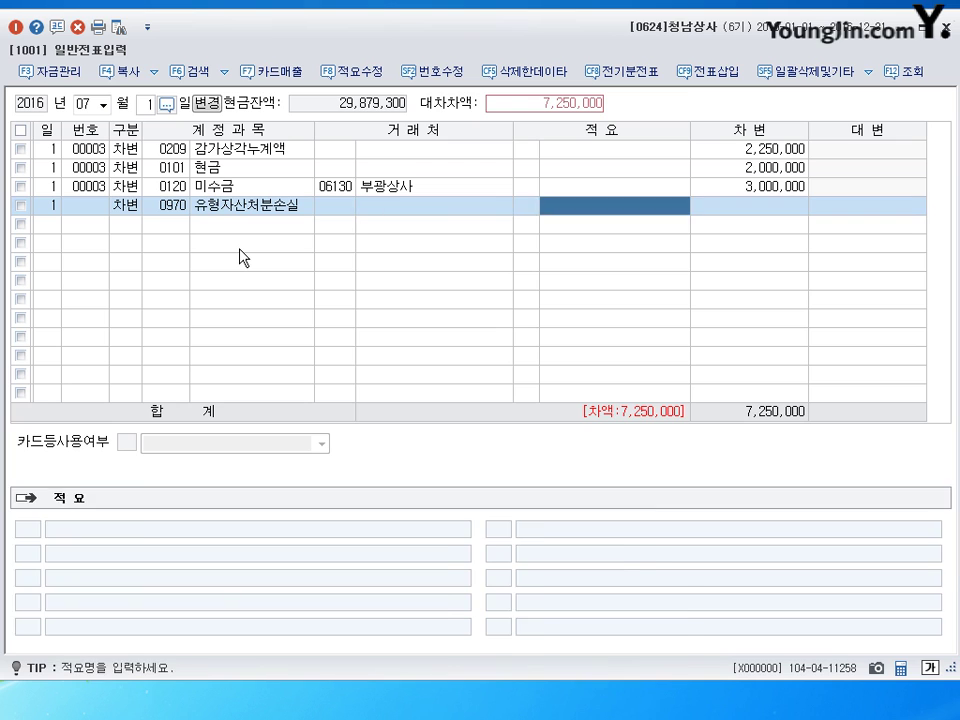
type("7750000")
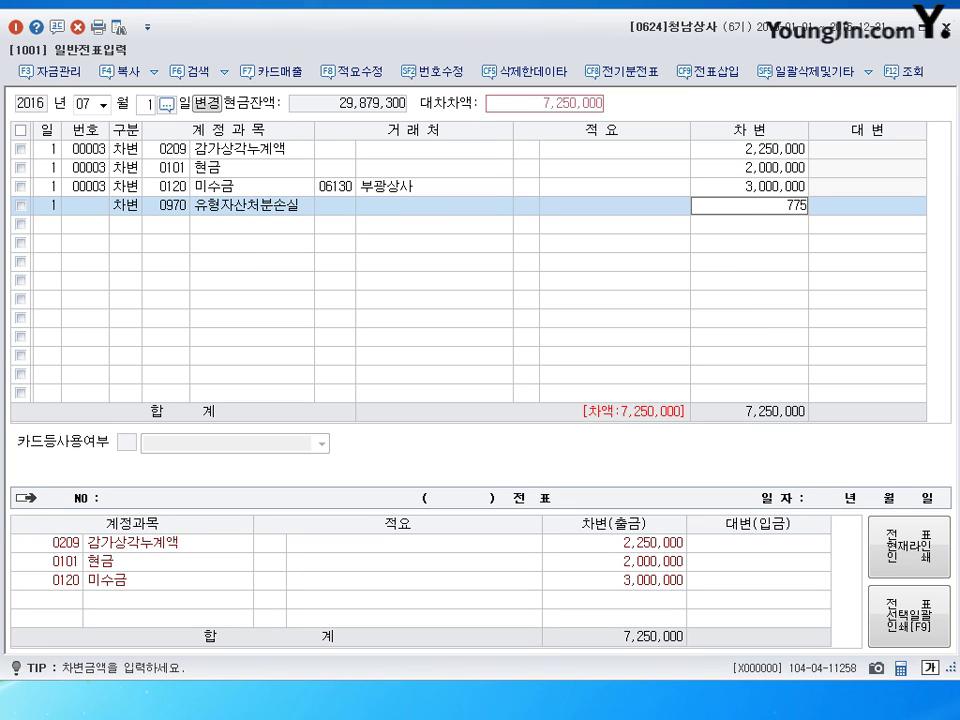
key("Return")
type("4208")
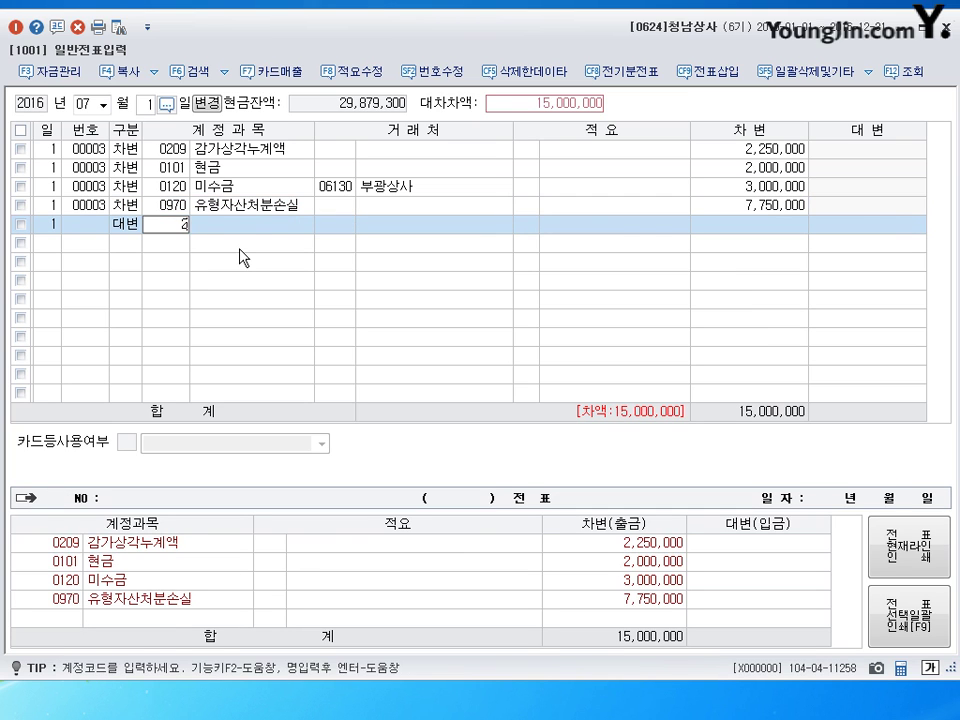
key("Return")
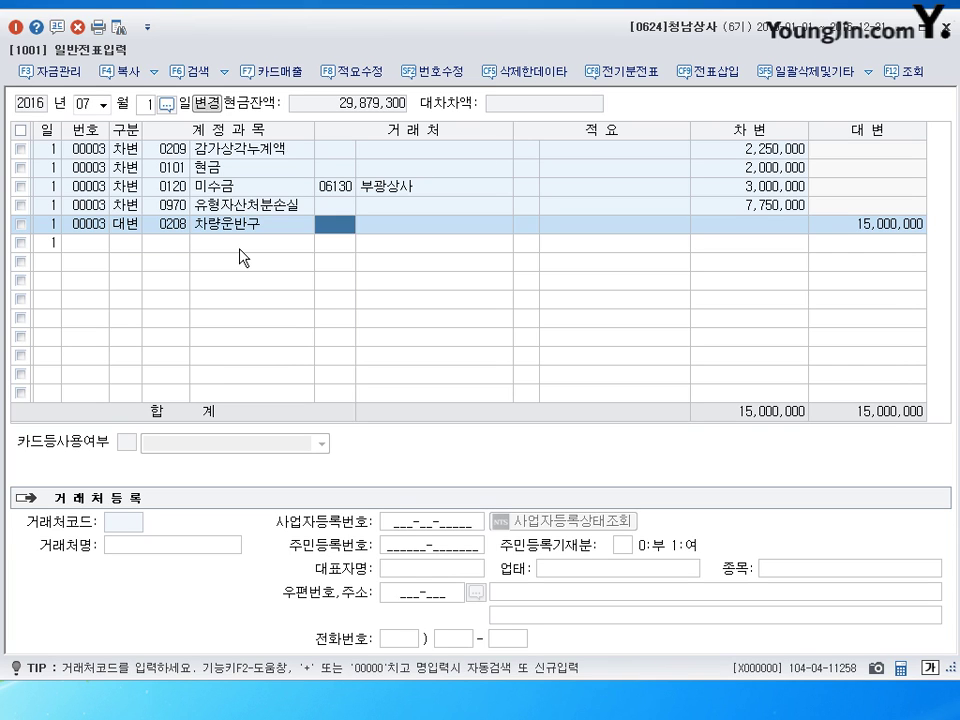
left_click(88, 103)
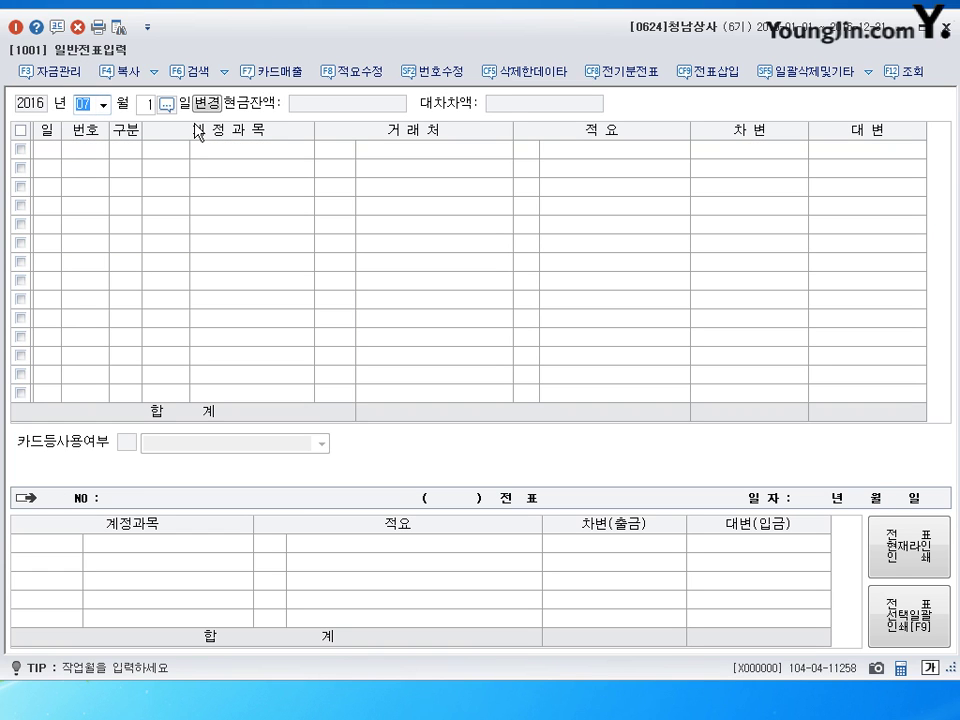
Date the voucher August 7 and debit 대손충당금 (0109) 66,000.
type("8")
key("Return")
type("7")
key("Return")
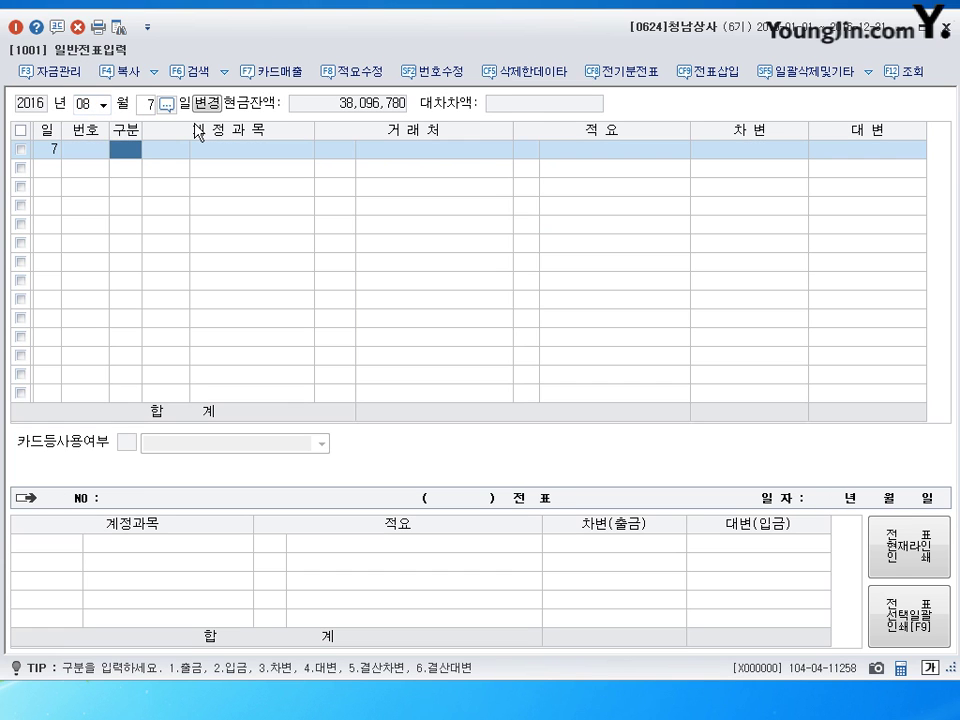
type("3")
key("Return")
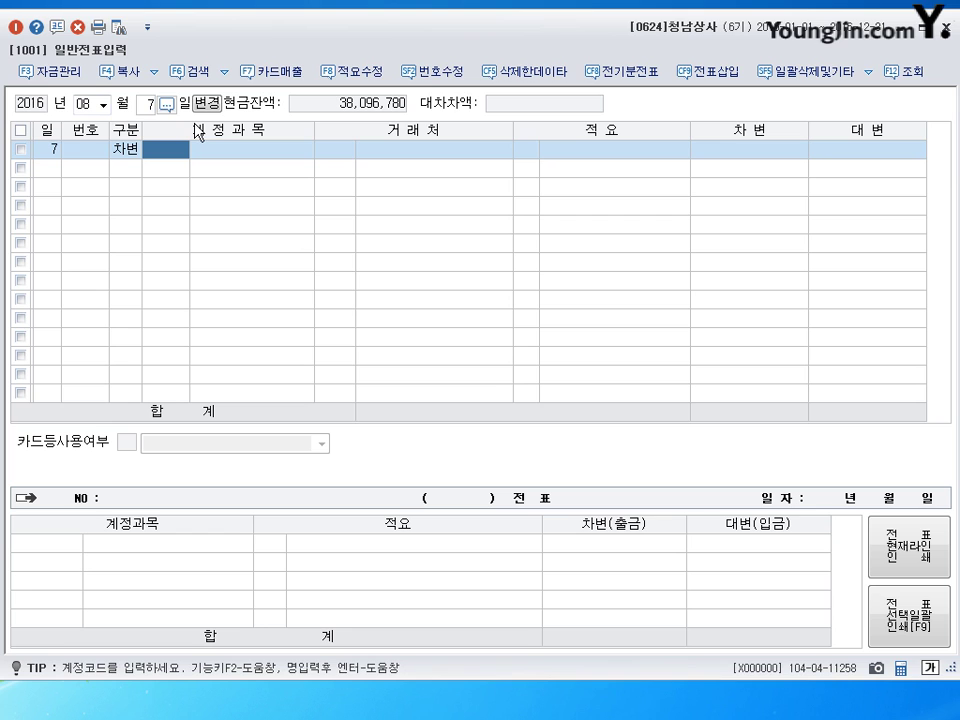
type("0109")
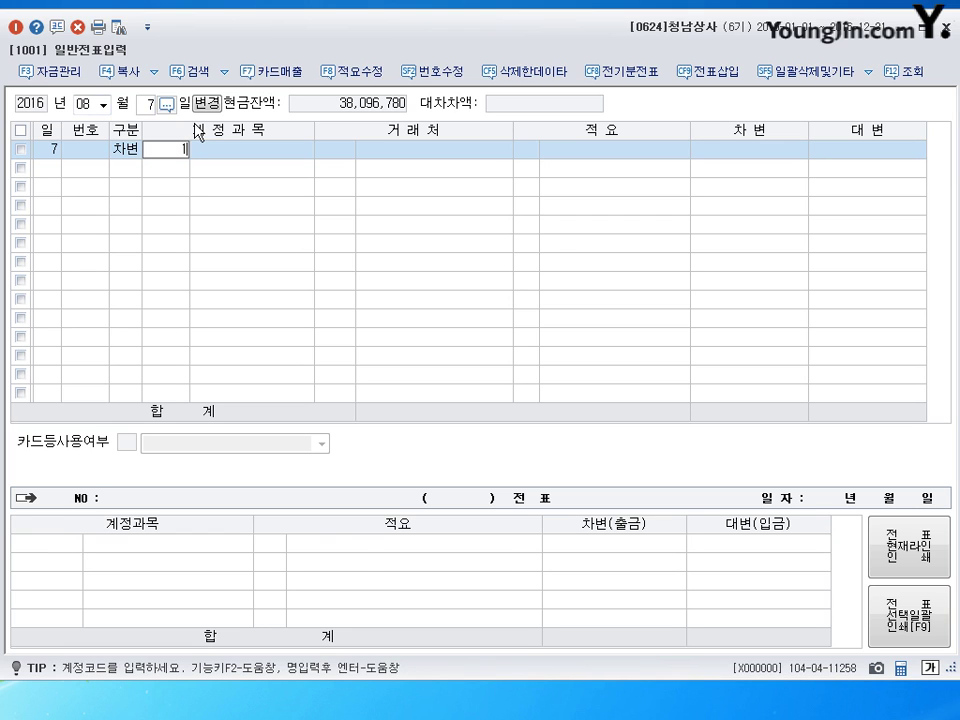
key("Return")
key("Return")
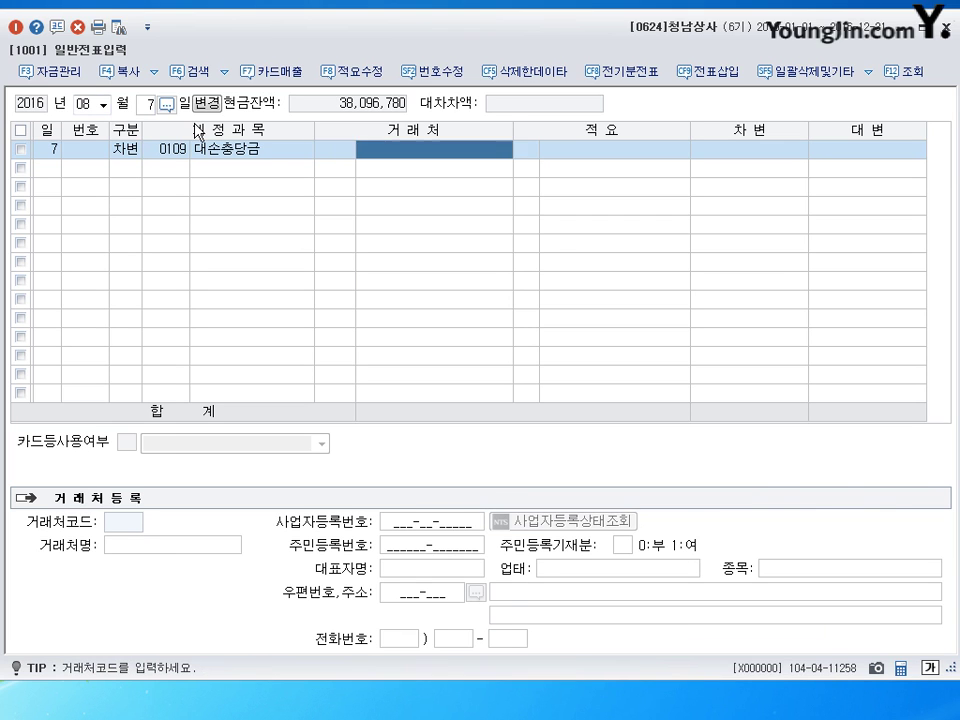
key("Return")
key("Return")
type("66000")
key("Return")
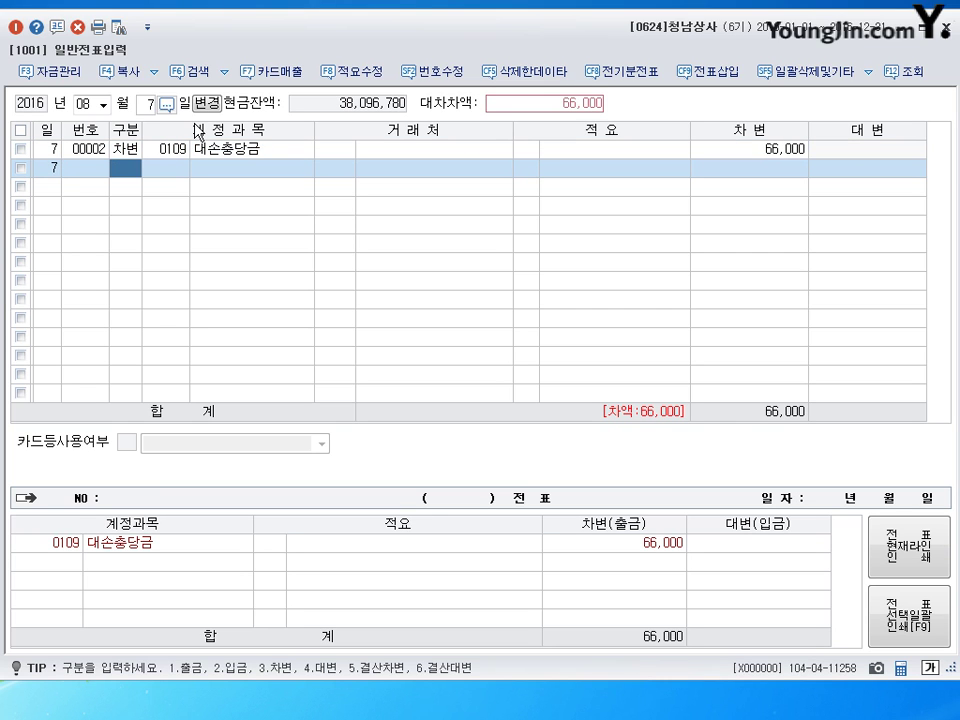
Add a second debit line of 대손상각비 (0835) for 934,000.
type("3")
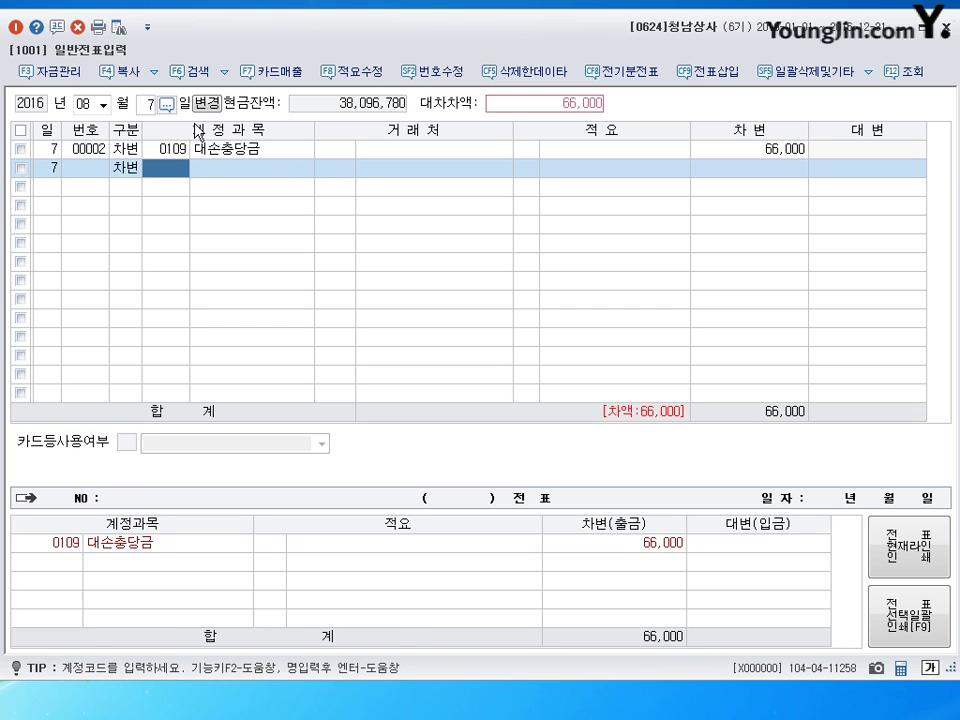
type("835")
key("Return")
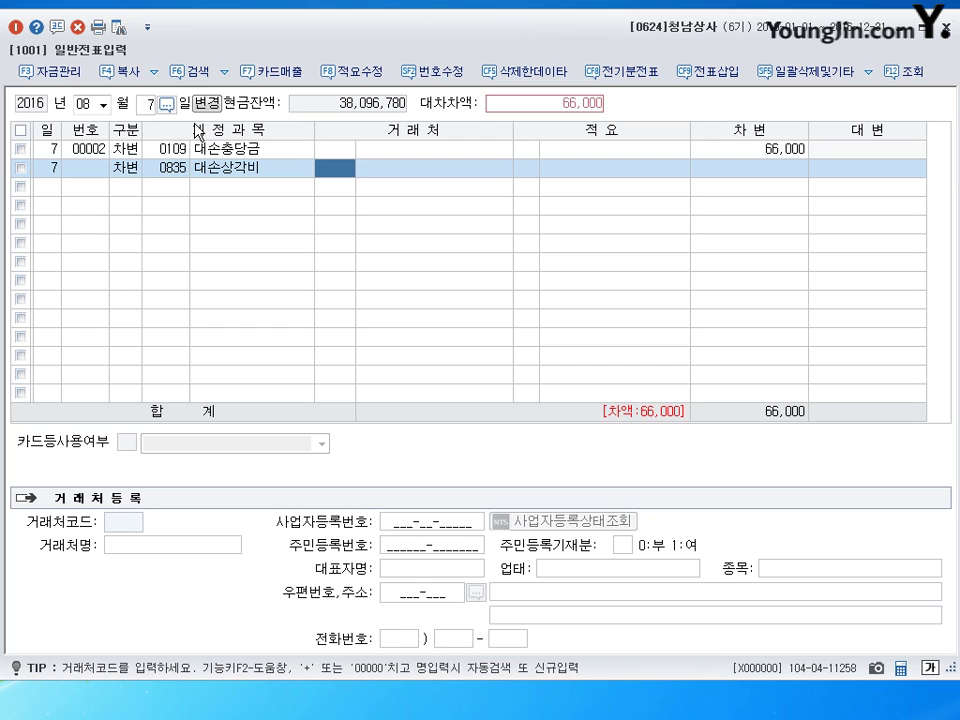
key("Return")
key("Return")
key("Return")
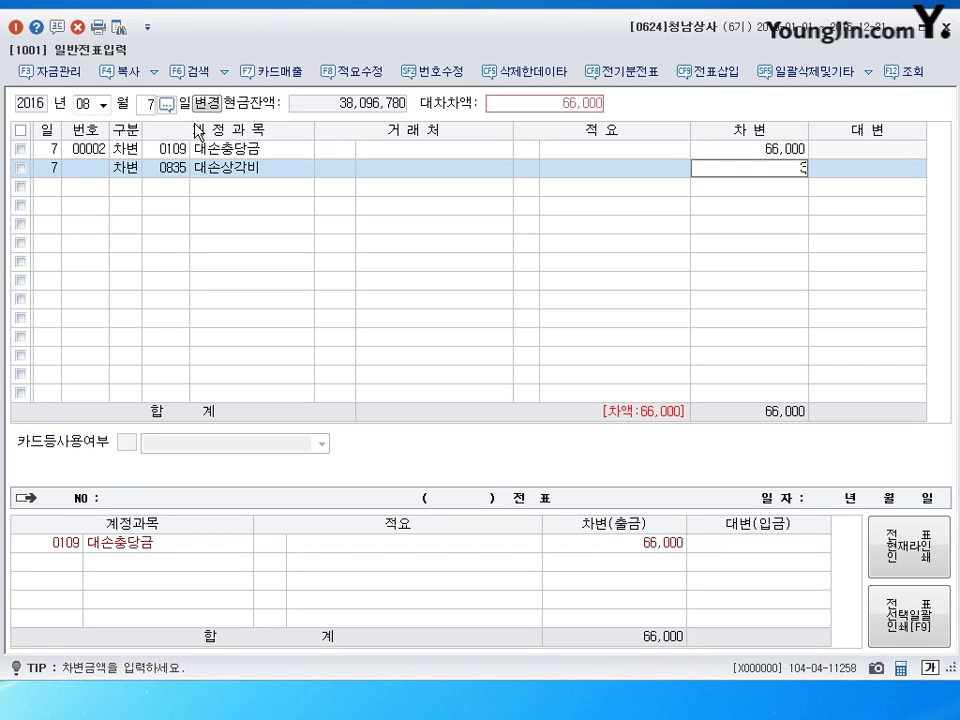
type("934,000")
key("Return")
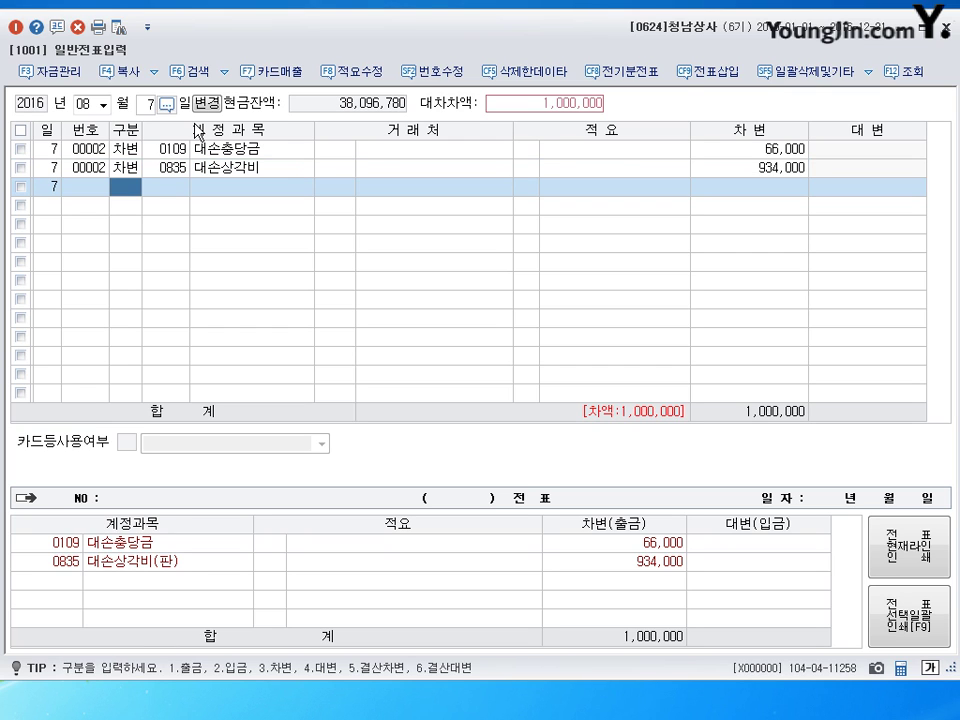
Credit 외상매출금 (0108) 1,000,000 to 성일전자 and close the voucher.
type("4")
key("Return")
type("108")
key("Return")
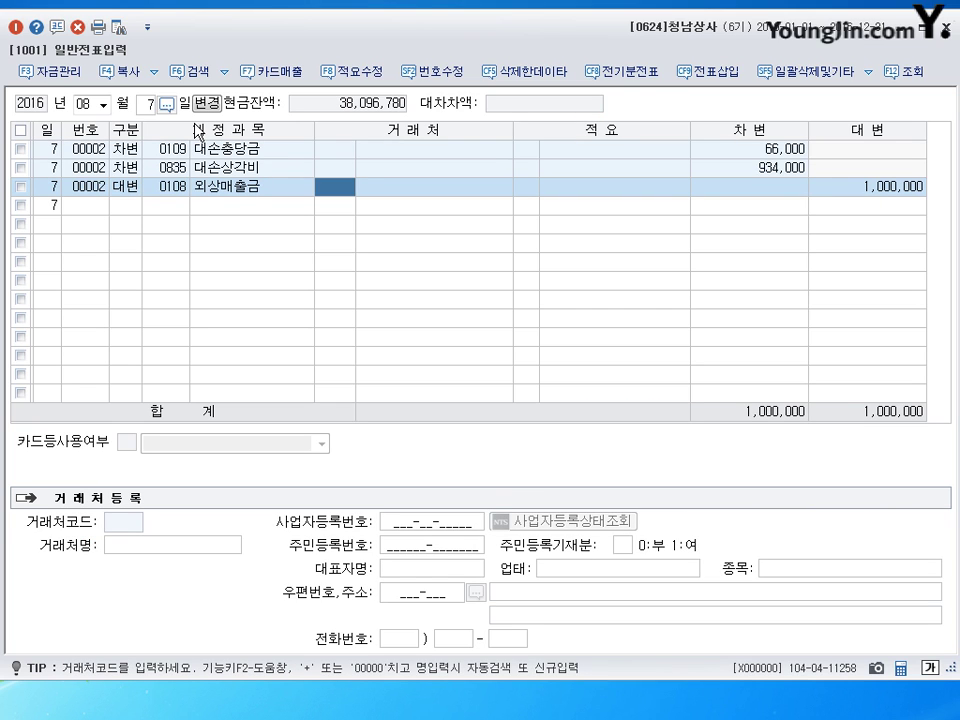
type("성일")
key("Return")
key("Return")
key("Return")
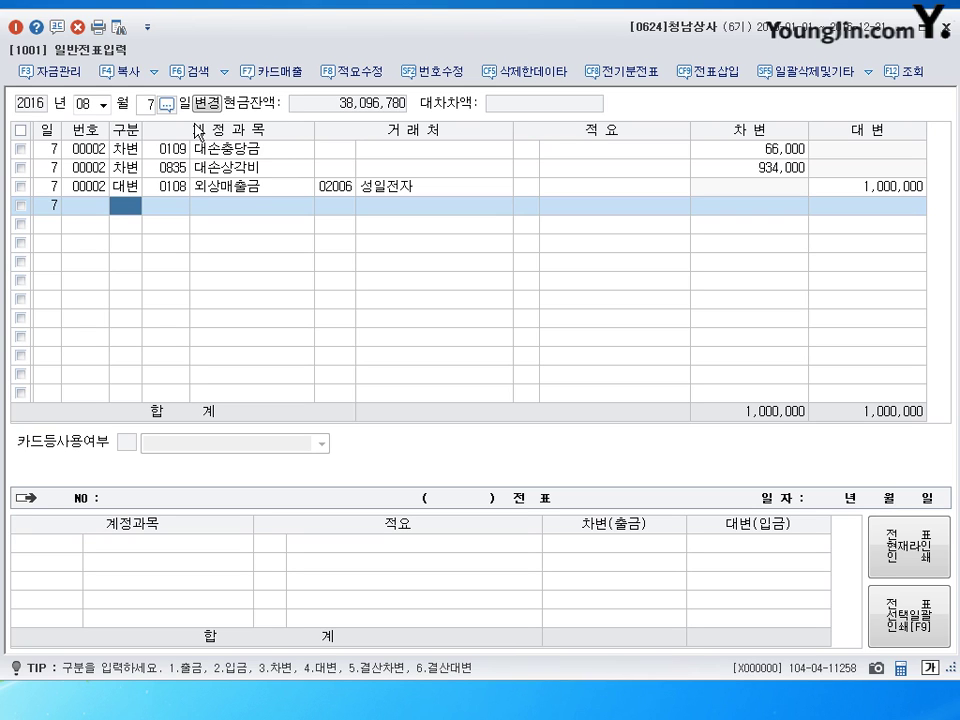
key("Escape")
Enter day 15 so the new voucher is dated 2016-08-15.
type("15")
key("Return")
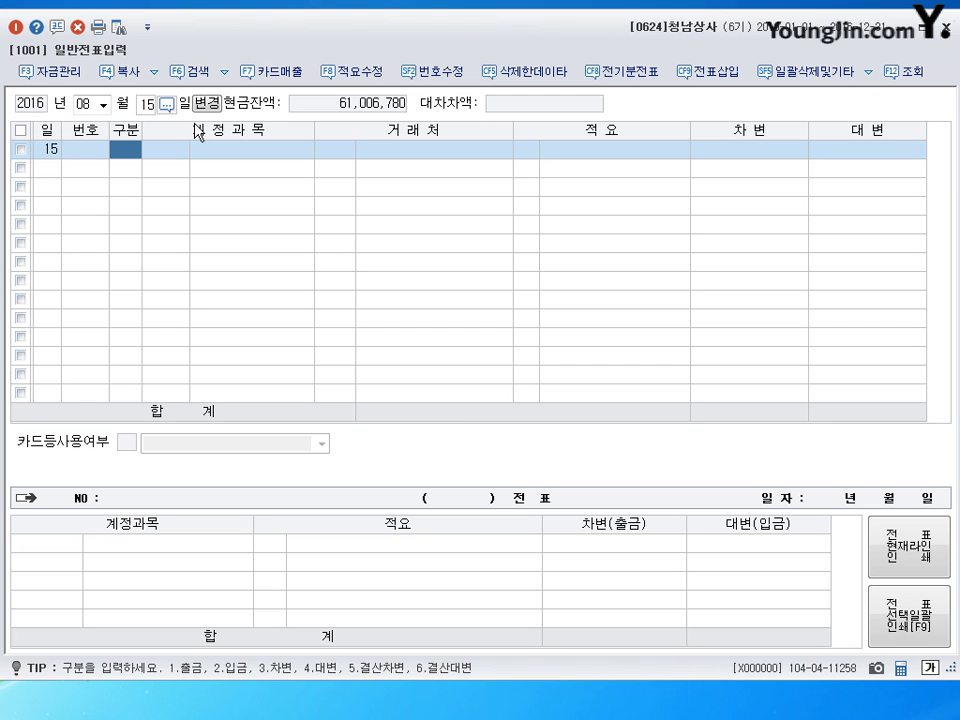
Debit 차량운반구 (0208) for 500,000.
type("3")
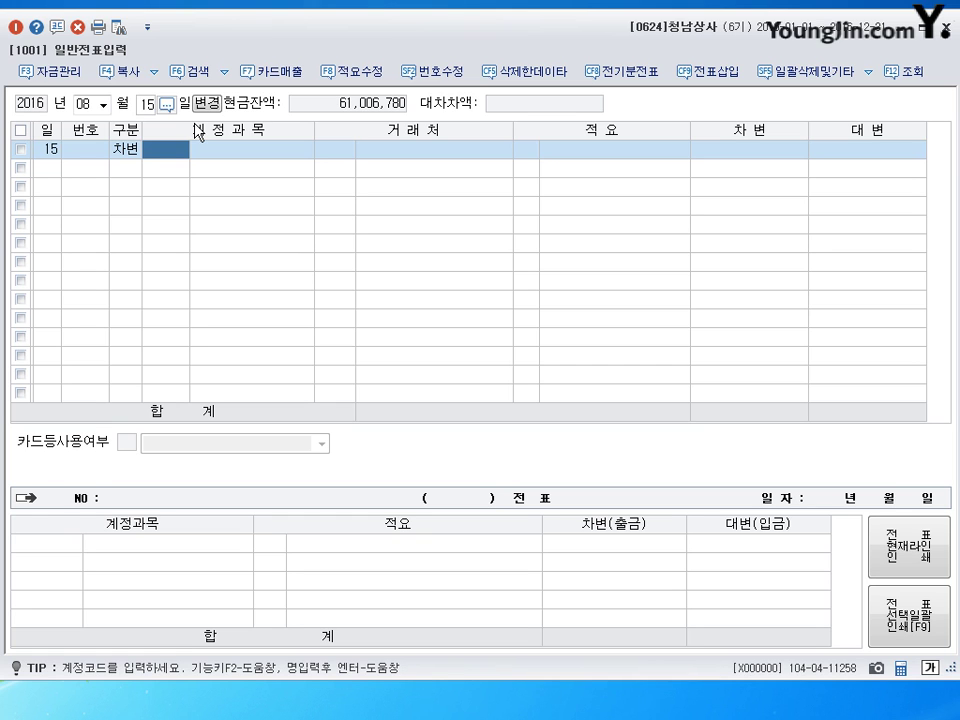
type("208")
key("Return")
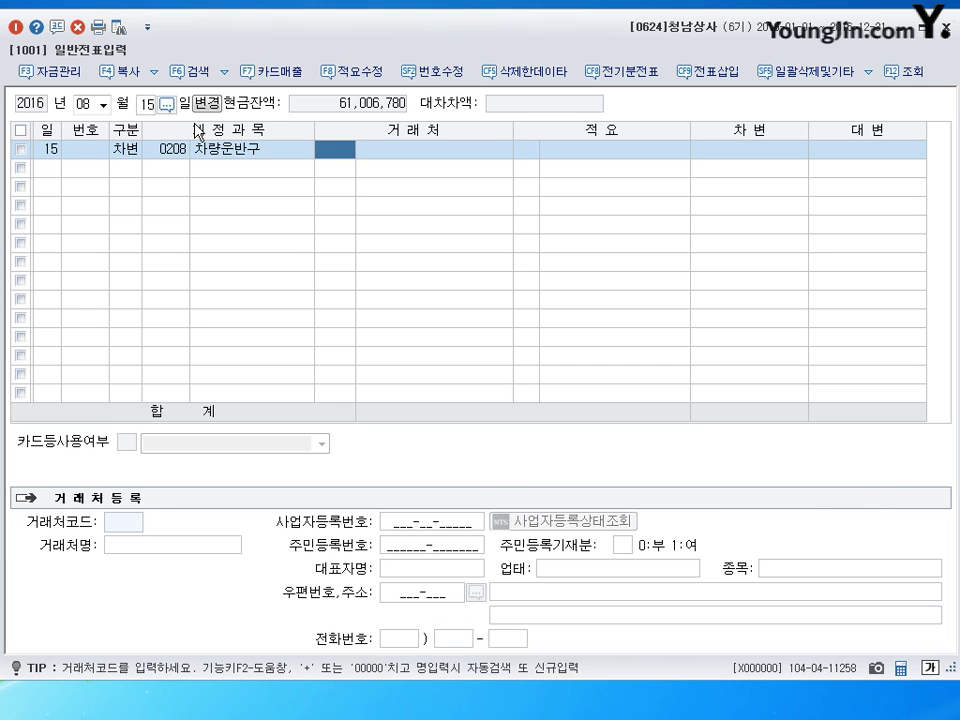
key("Return")
key("Return")
type("5000000")
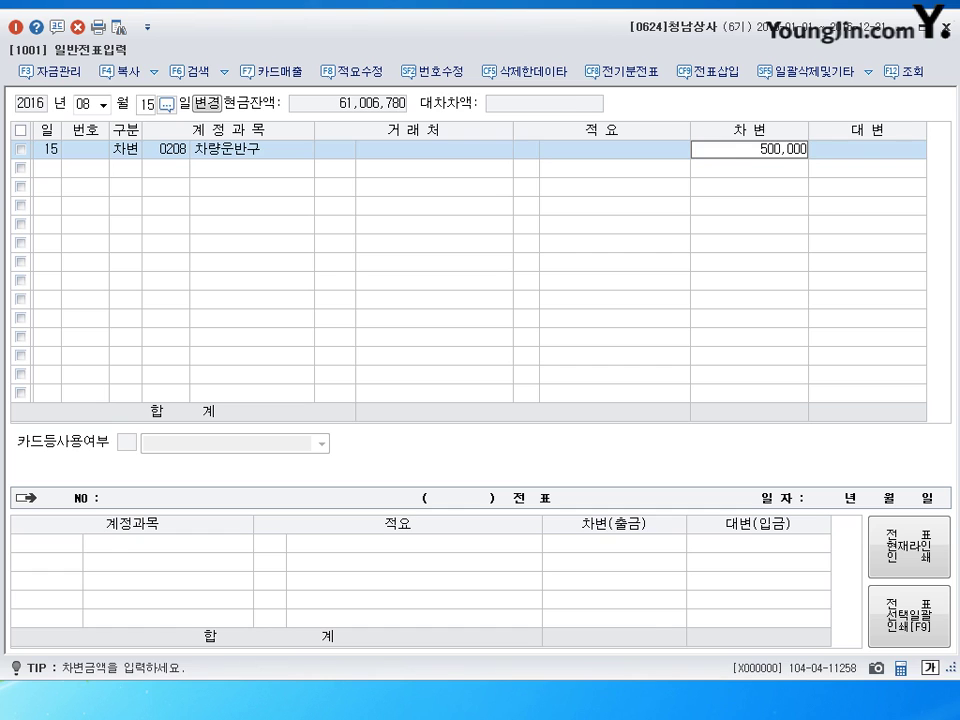
key("Return")
Credit 당좌예금 (0102) 300,000 in place of the auto-filled 500,000.
type("4")
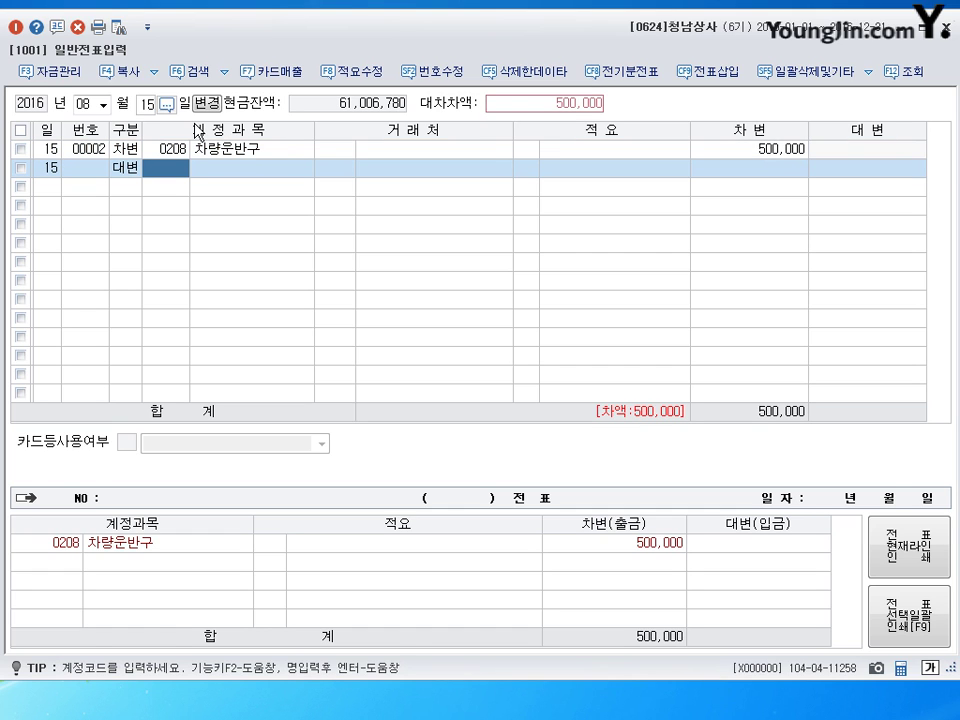
type("102")
key("Return")
key("Return")
key("Return")
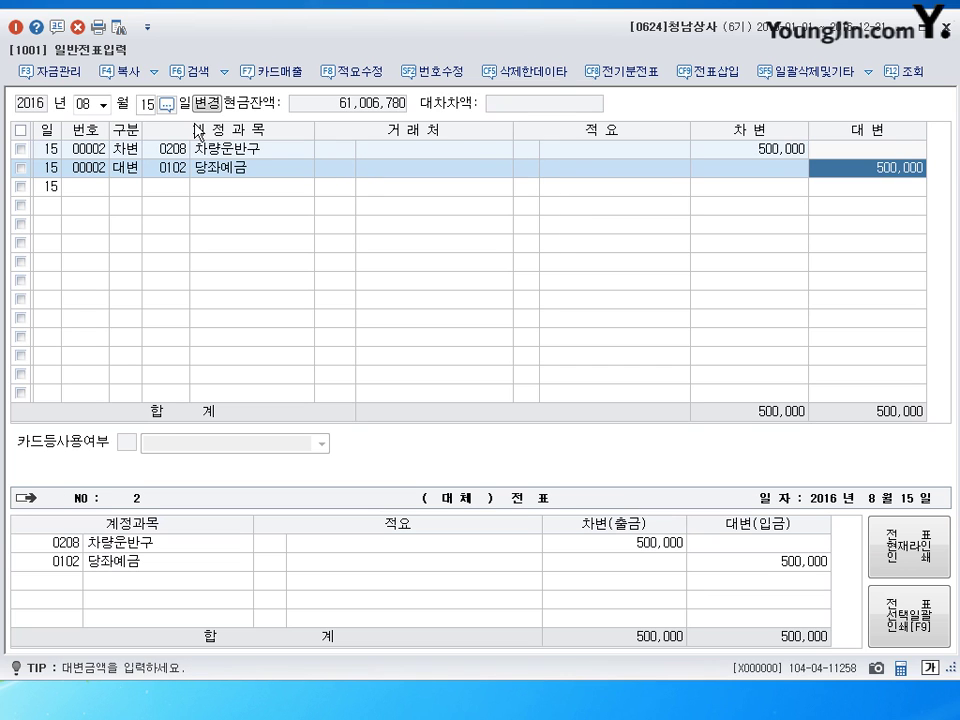
key("BackSpace")
type("300000")
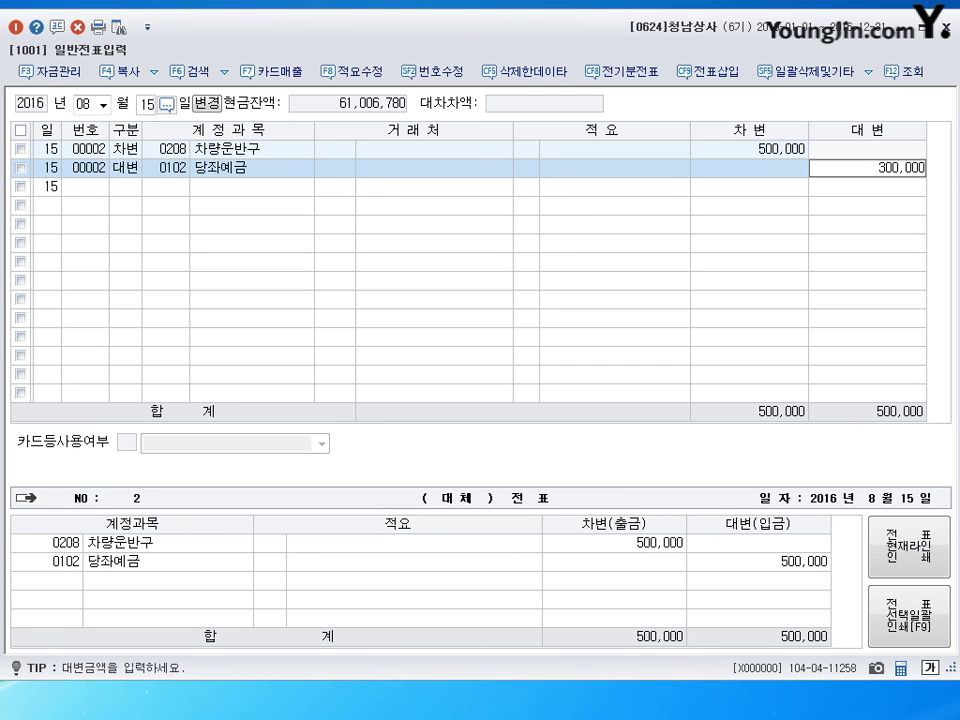
key("Return")
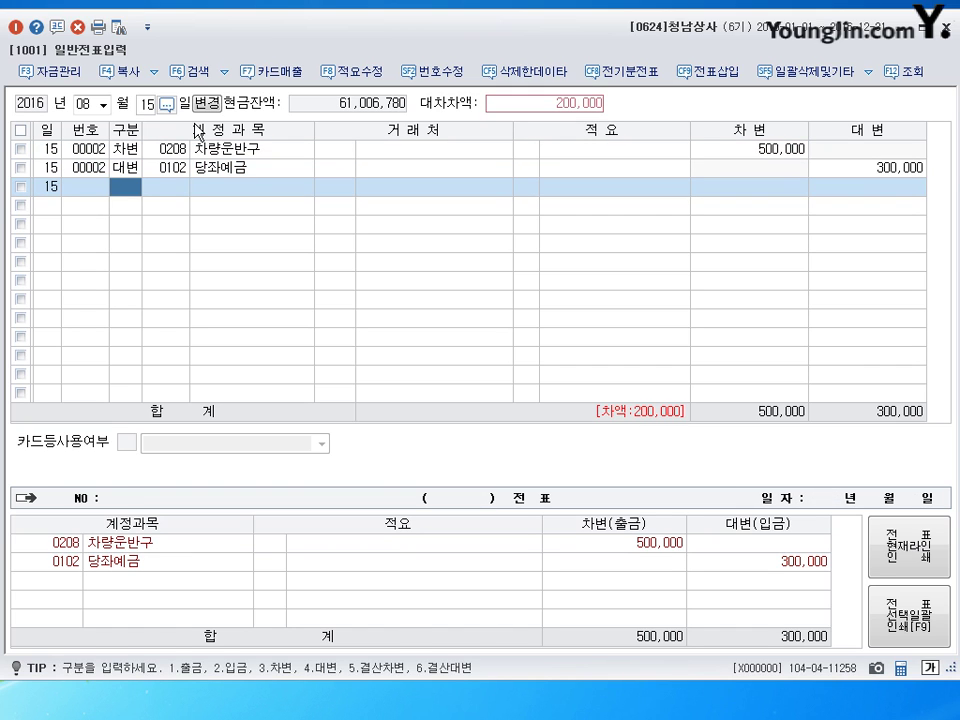
Credit 미지급금 (0253) 200,000 with 세련튜닝 as trading partner.
type("4")
key("Return")
type("253")
key("Return")
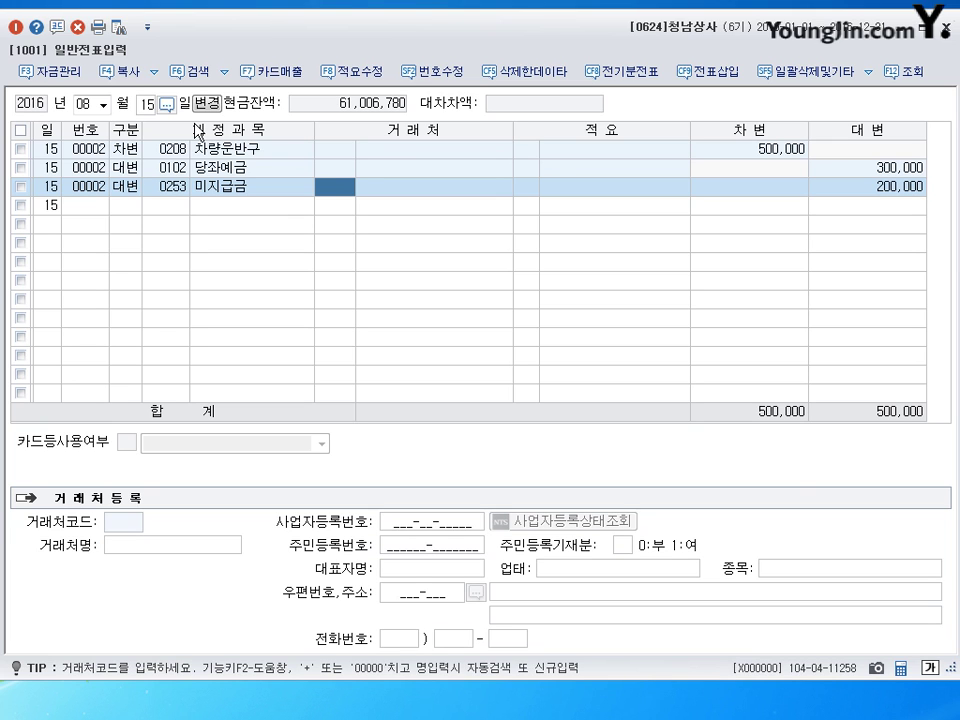
type("세련")
key("Return")
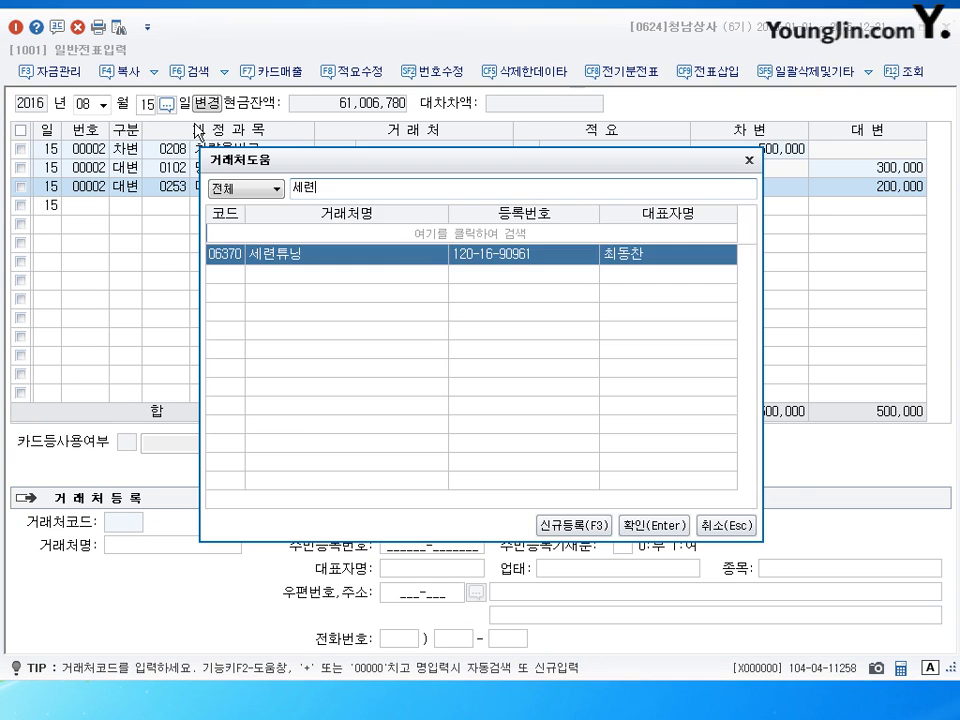
key("Return")
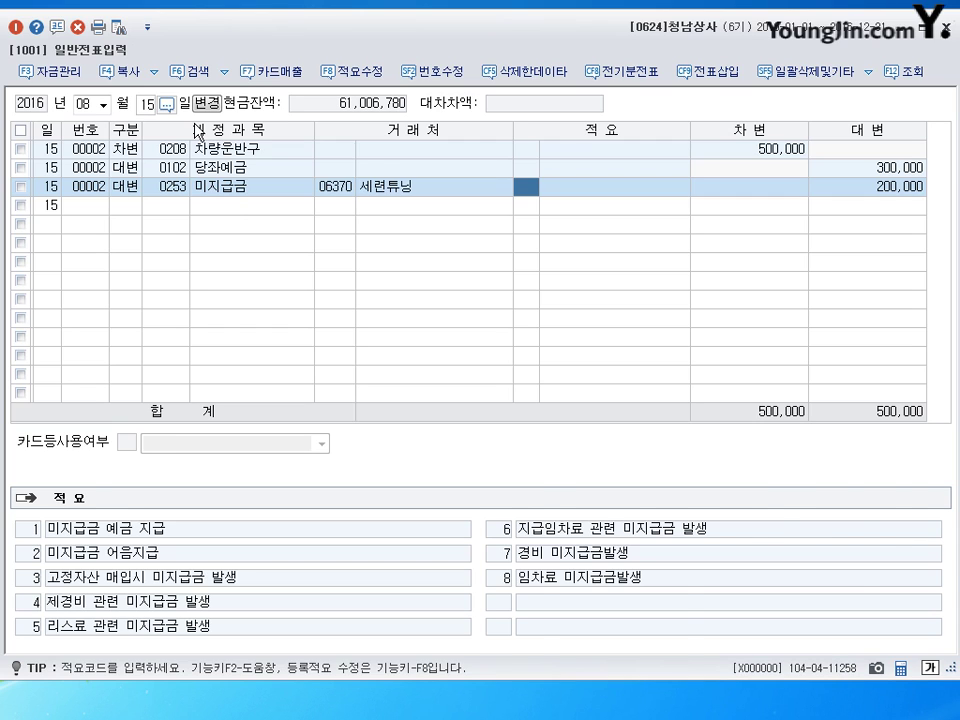
key("Return")
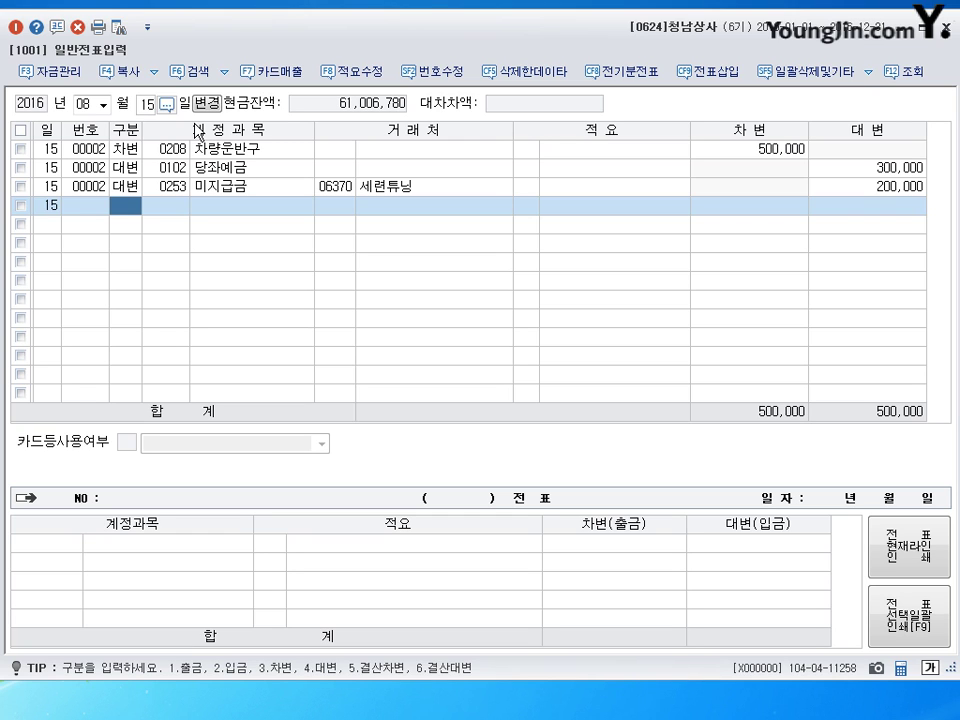
left_click(147, 104)
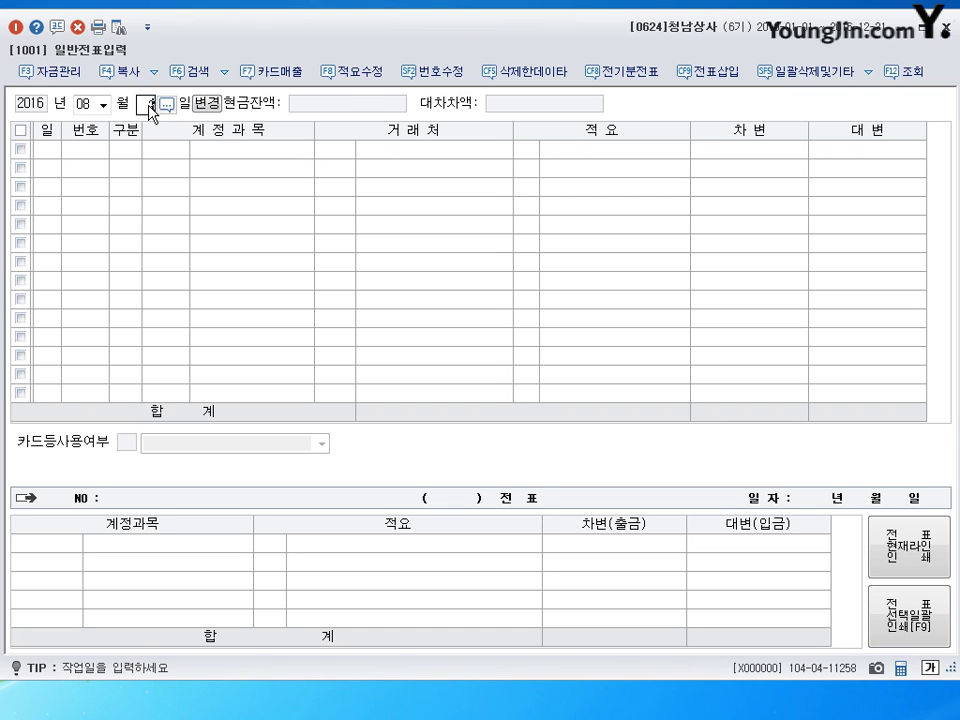
Set day 24 and debit 외상매입금 (0251) 4,000,000 for 영동상사.
type("24")
key("Return")
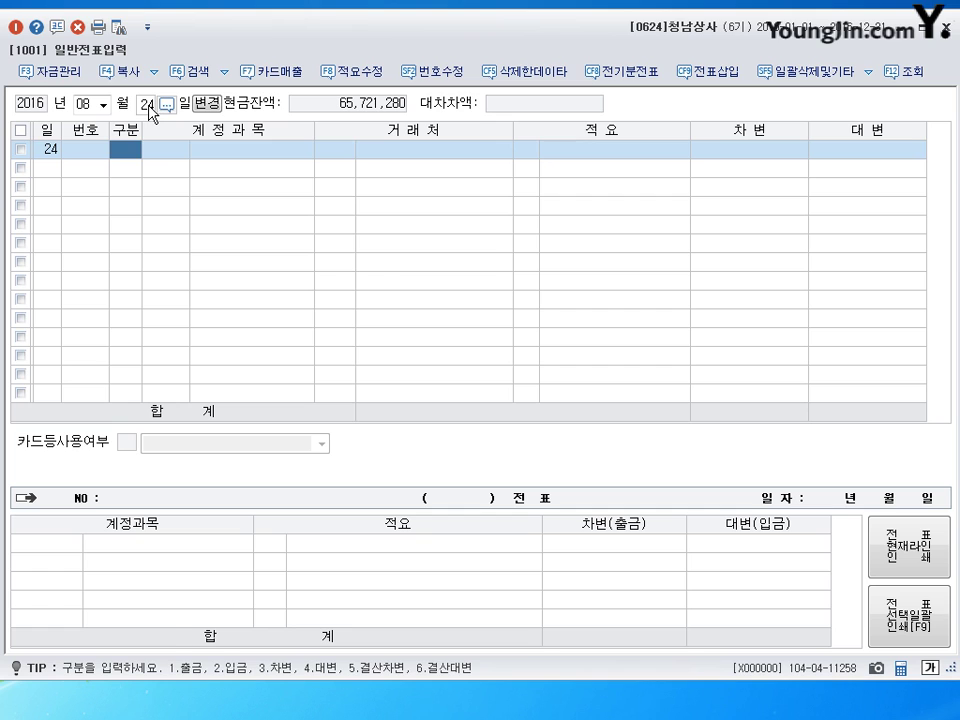
type("3251")
key("Return")
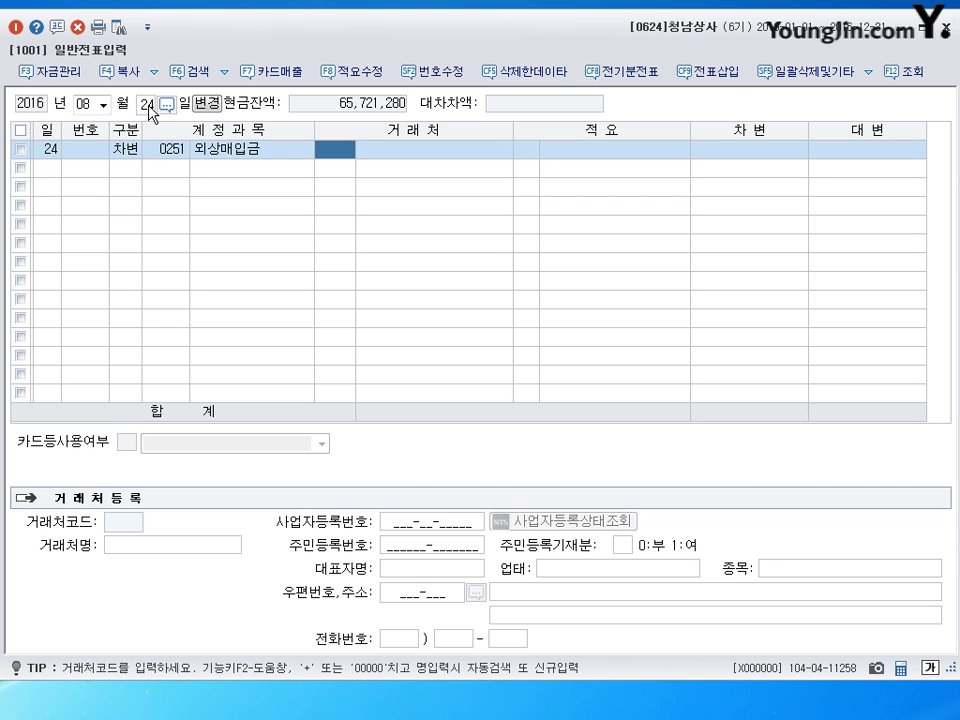
type("ㅇ")
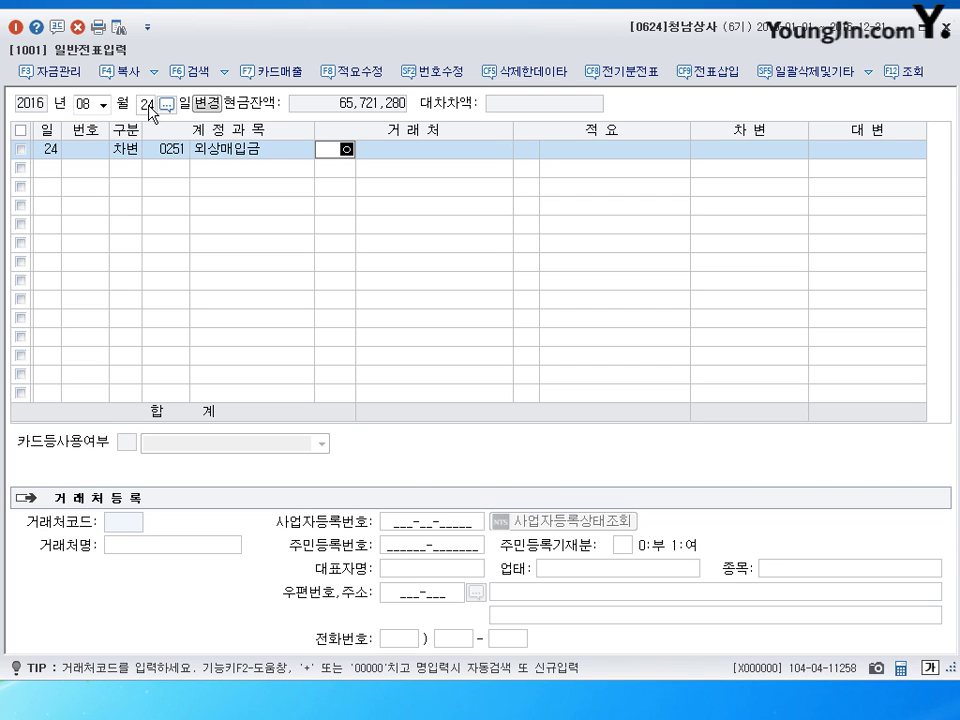
key("Hangul")
type("ㅕㅇㄹㅗㅇ")
key("Return")
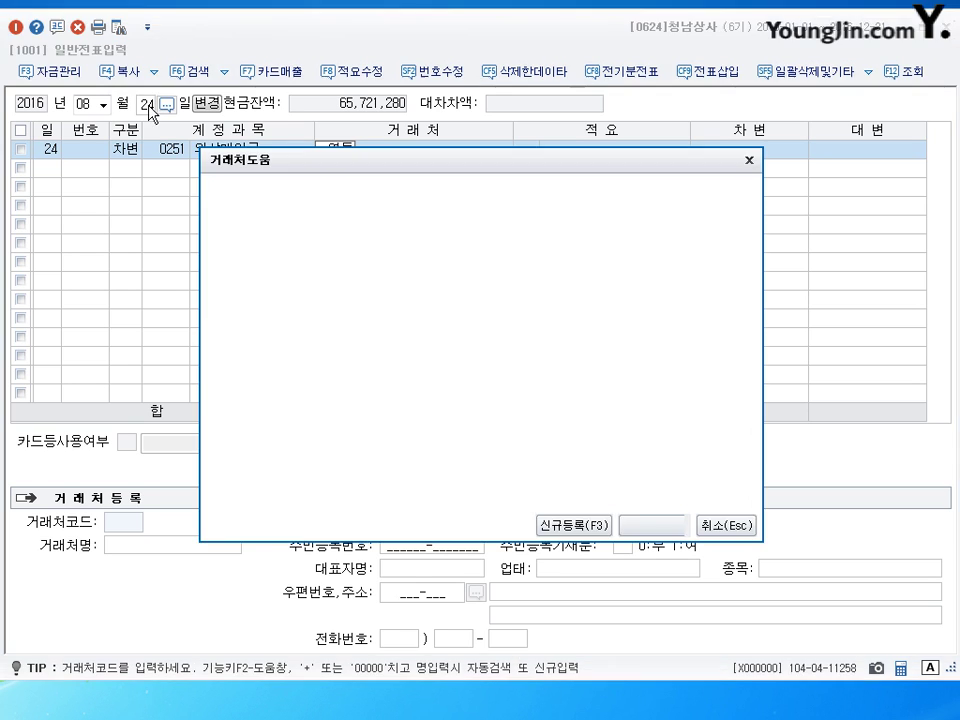
key("Return")
key("Return")
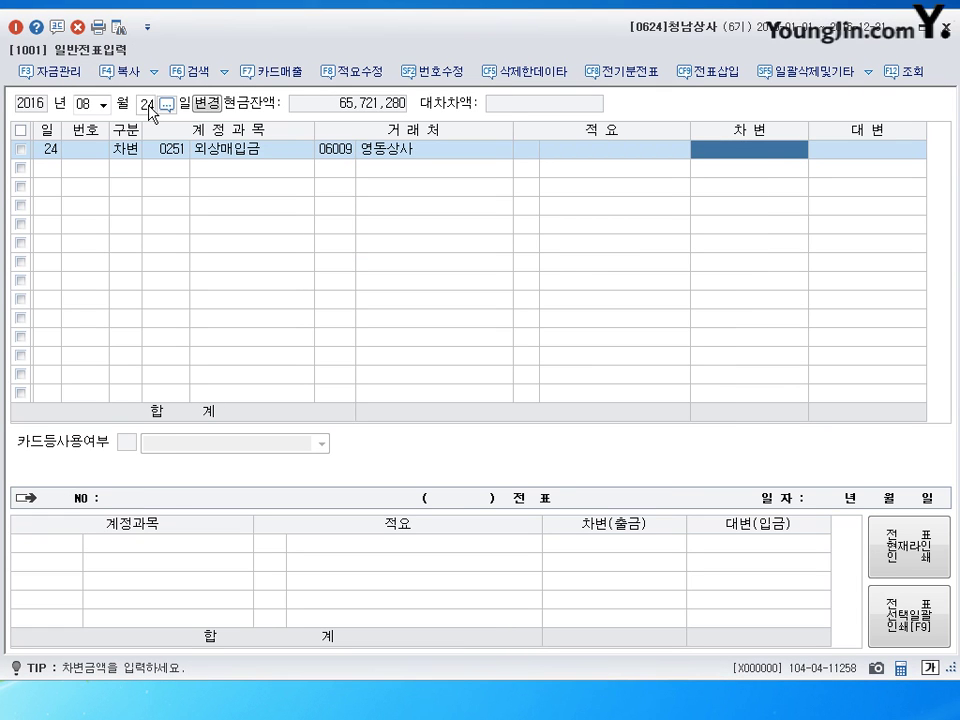
type("4000000")
key("Return")
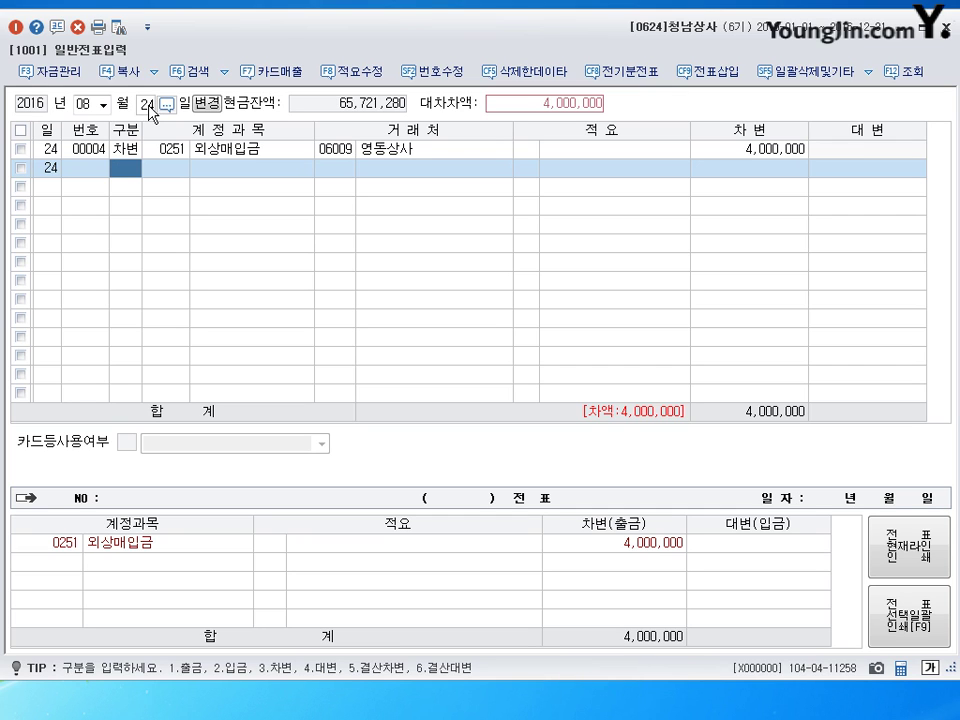
Credit 매입할인 (0148), found by searching 매입, for 120,000.
type("4")
key("Return")
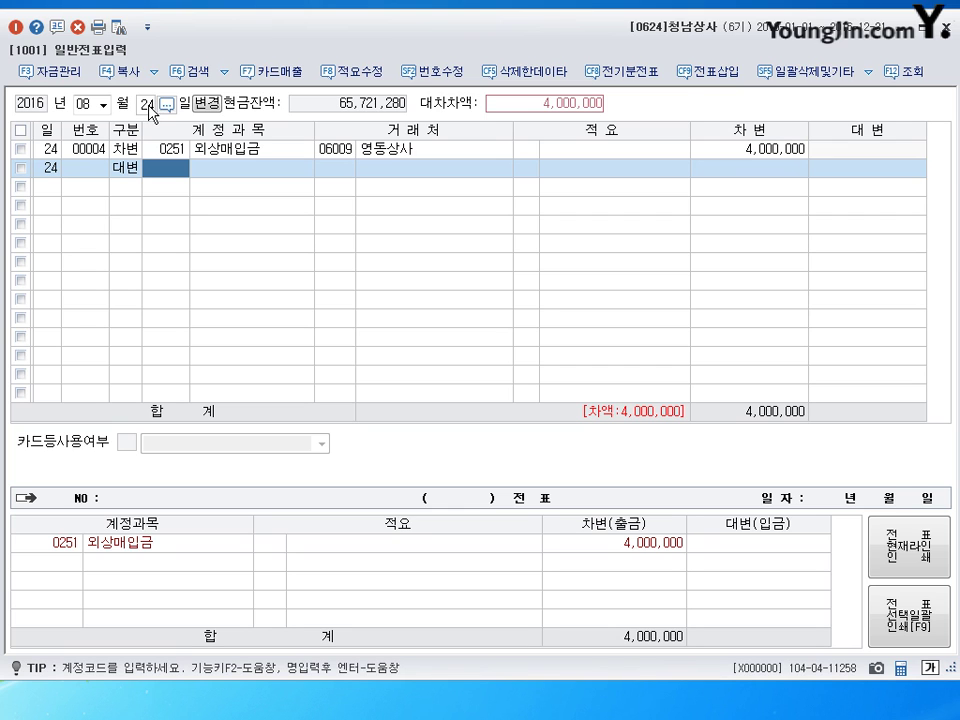
type("매입")
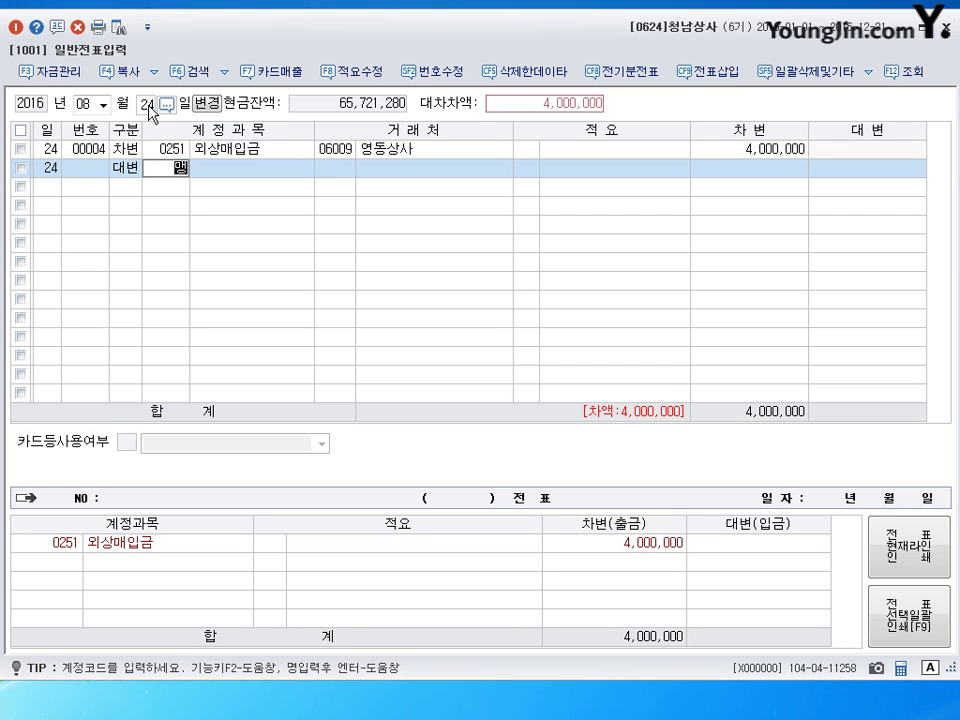
key("Return")
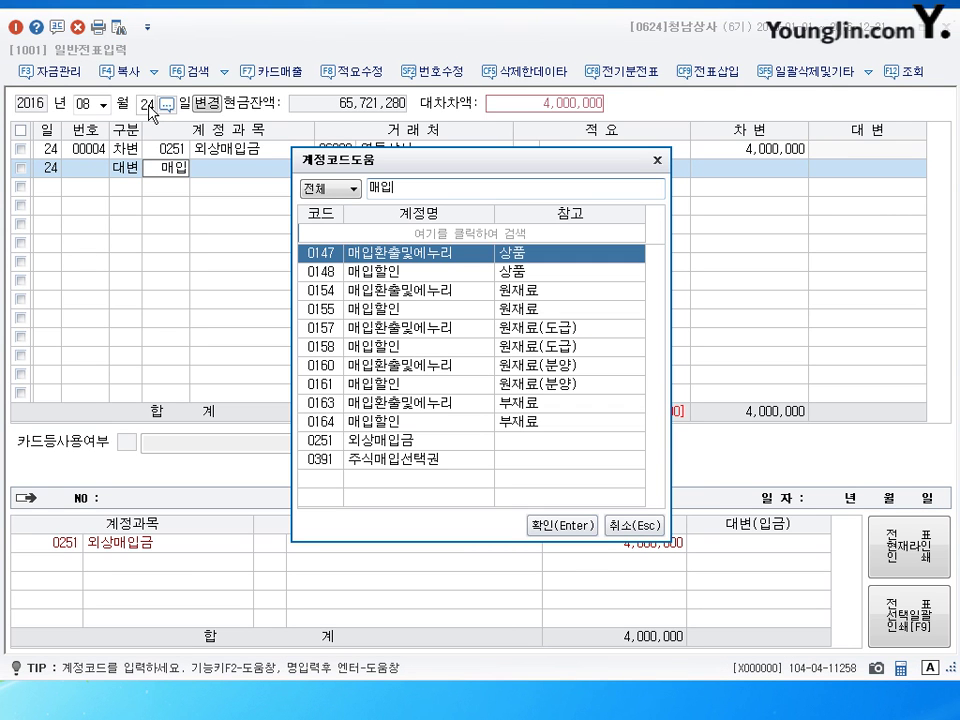
left_click(467, 276)
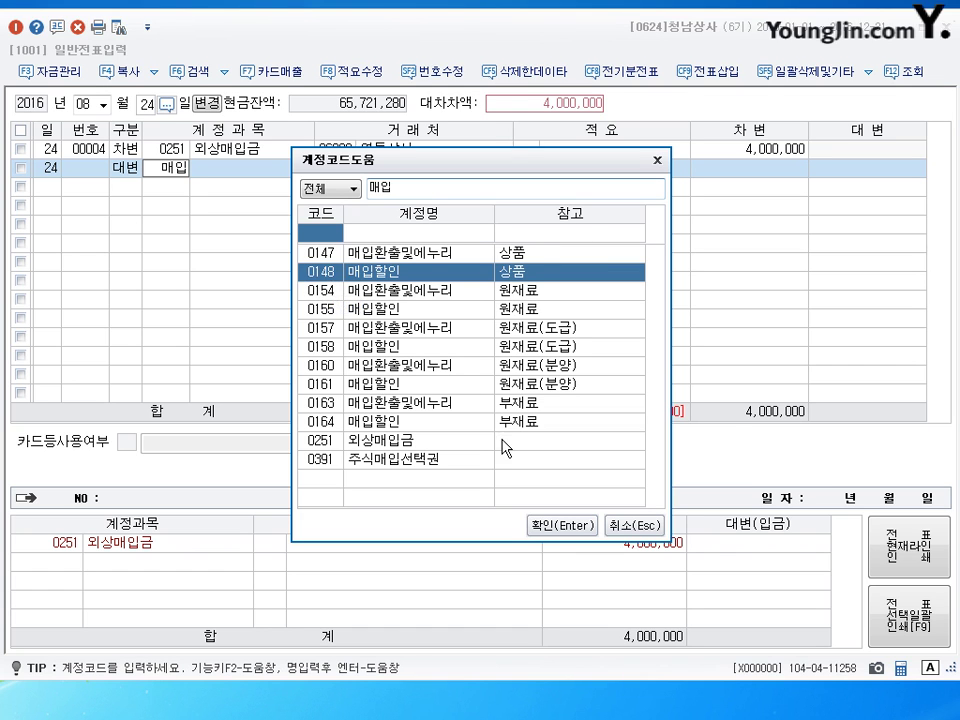
left_click(543, 526)
key("Return")
key("Return")
key("Return")
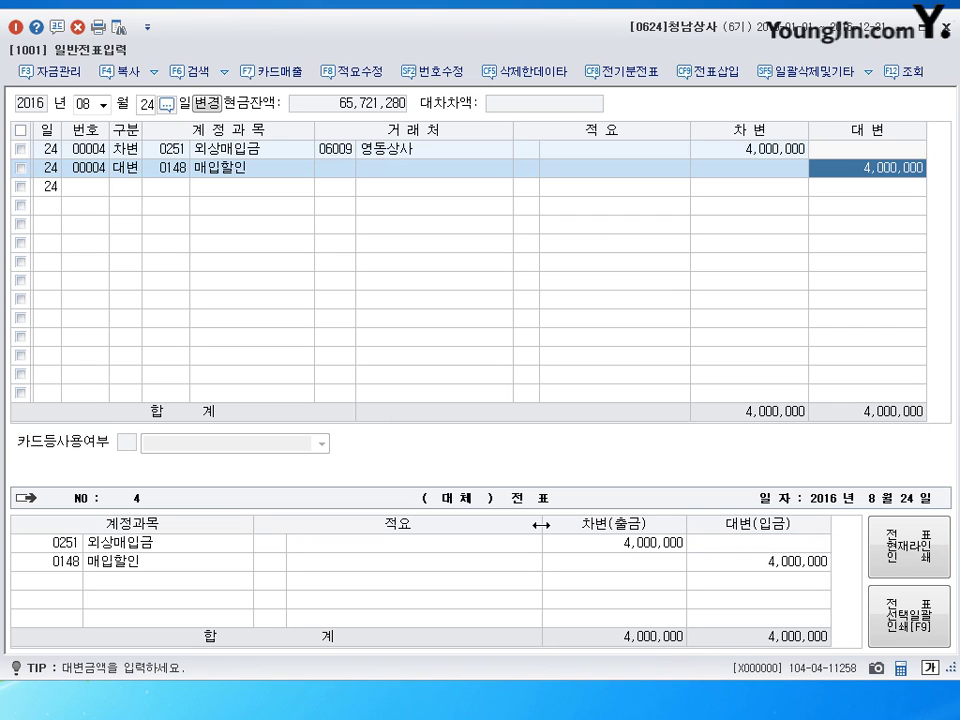
type("120000")
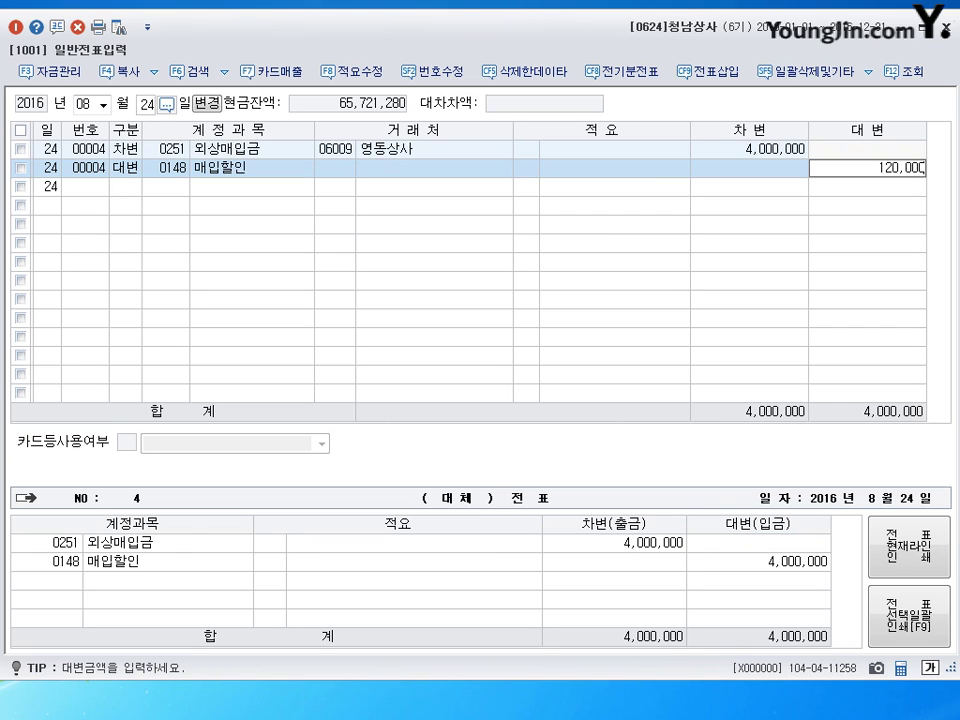
key("Return")
Credit the remaining 3,880,000 to 보통예금 (0103), balancing the voucher.
type("4")
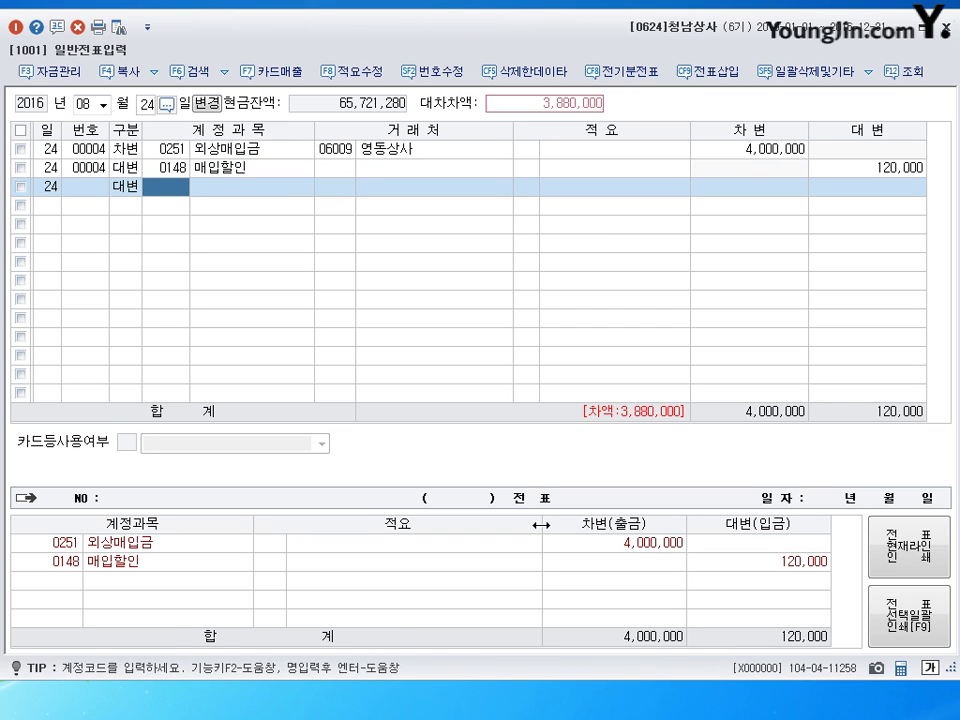
type("103")
key("Return")
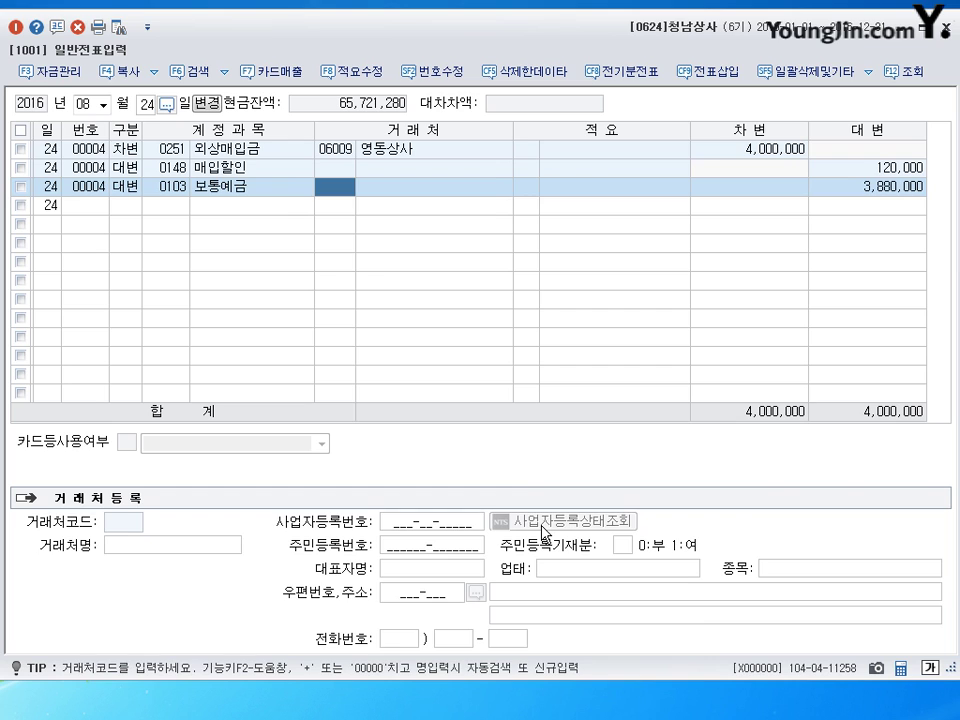
key("Return")
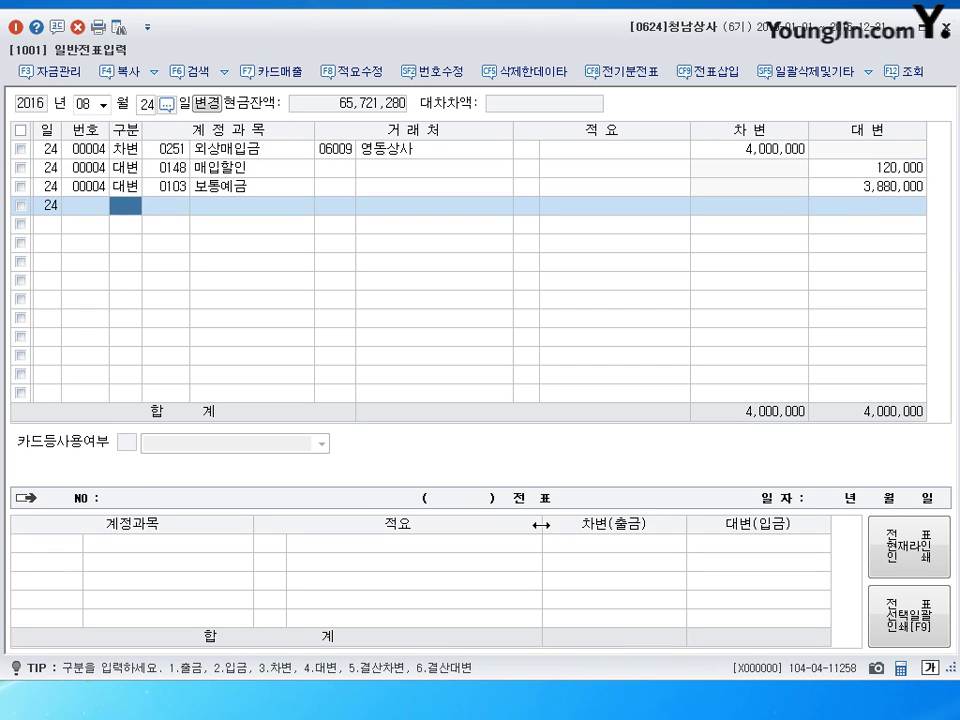
left_click(145, 104)
key("shift+Tab")
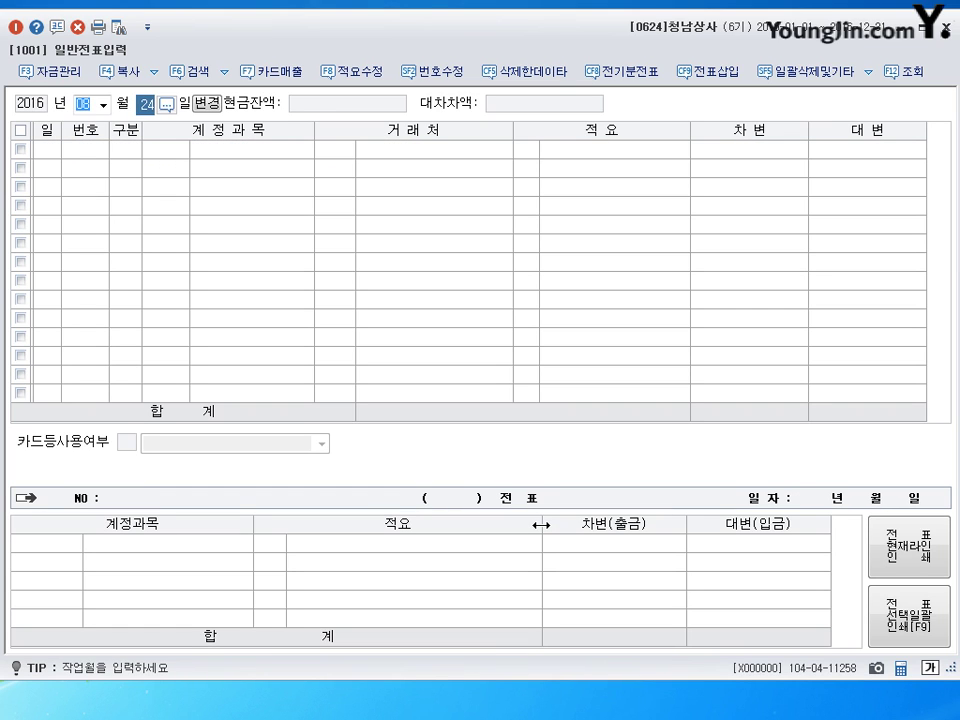
Change the entry date to month 9, day 4.
type("9")
key("Return")
type("4")
key("Return")
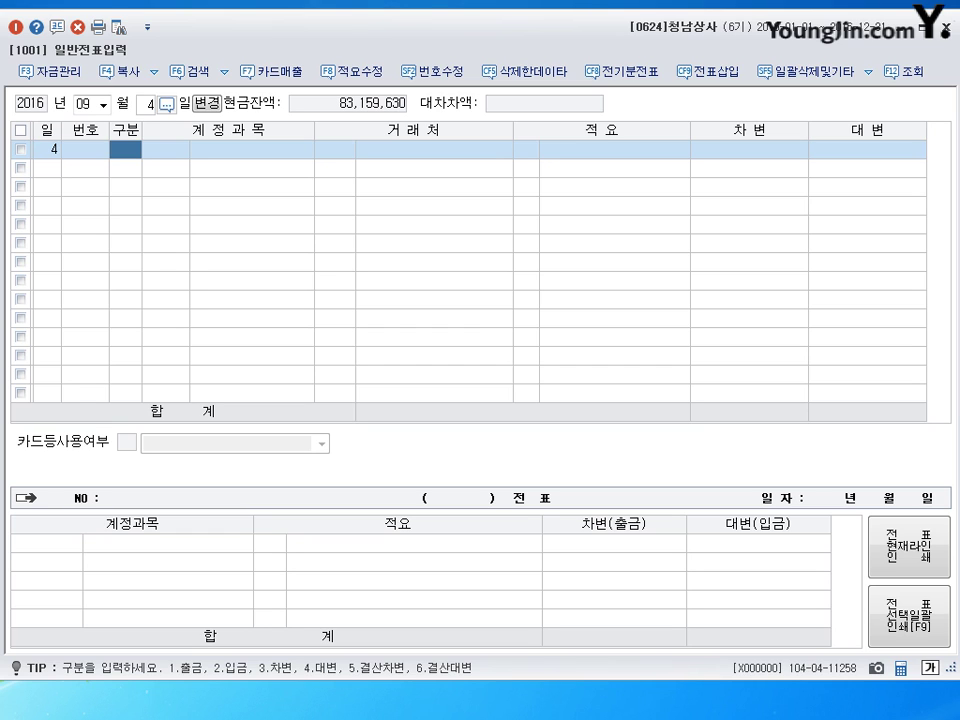
Debit 선수금 (0259) 500,000 for customer 목포상사.
type("3")
key("Return")
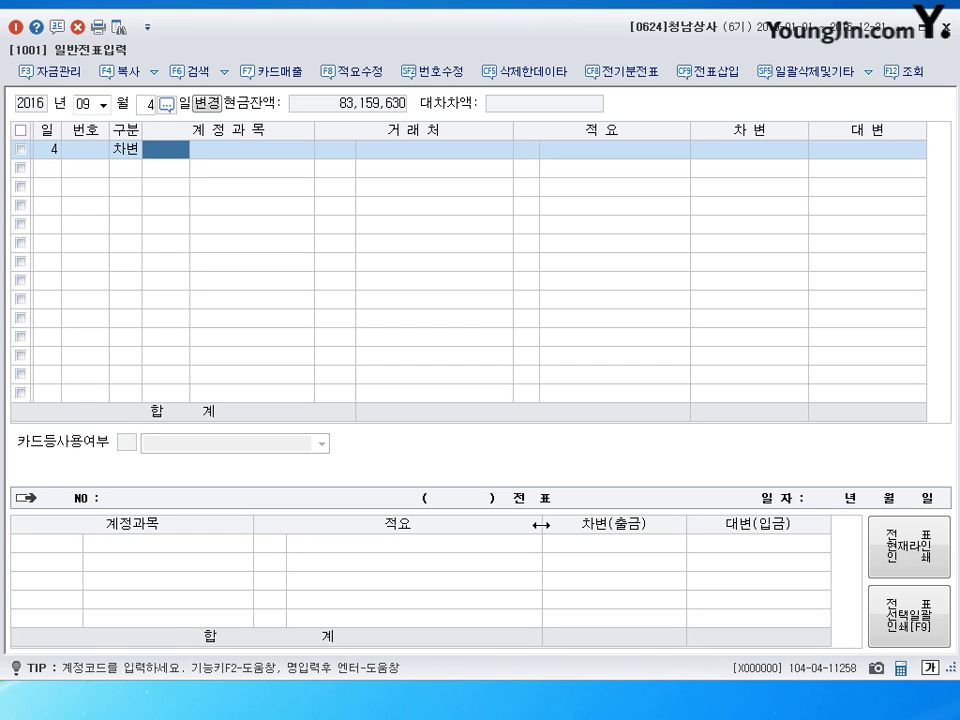
type("259")
key("Return")
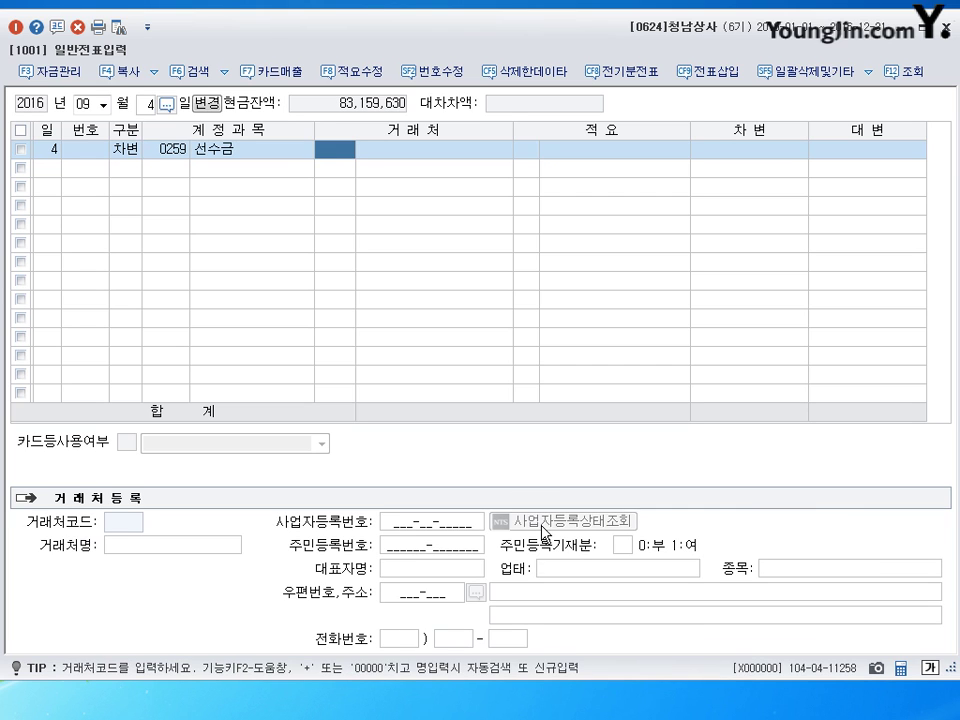
type("목포")
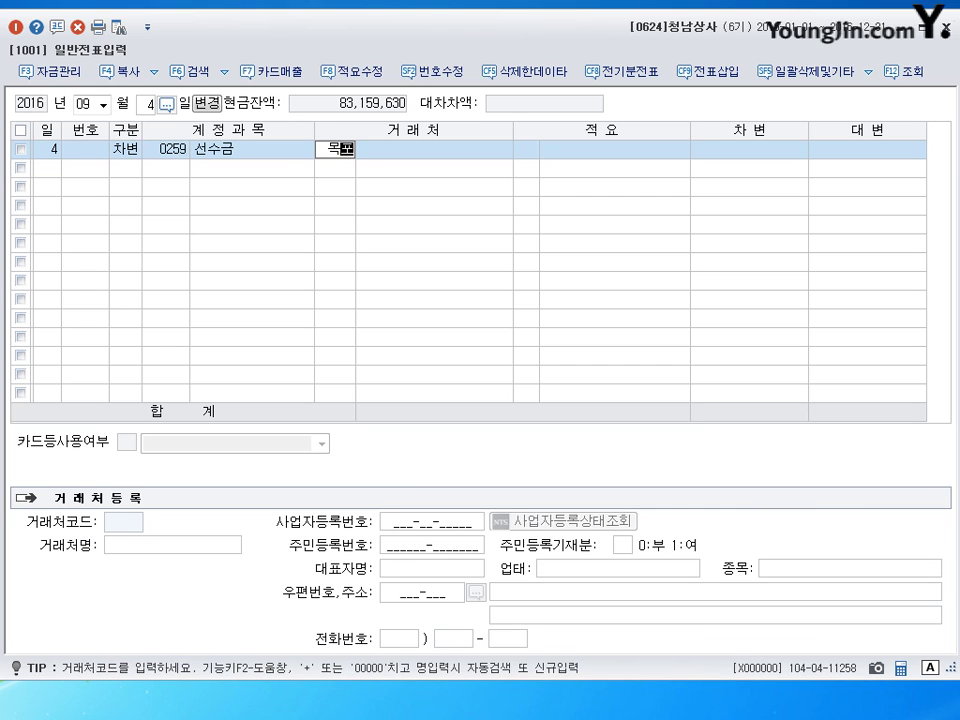
key("Return")
key("Return")
key("Return")
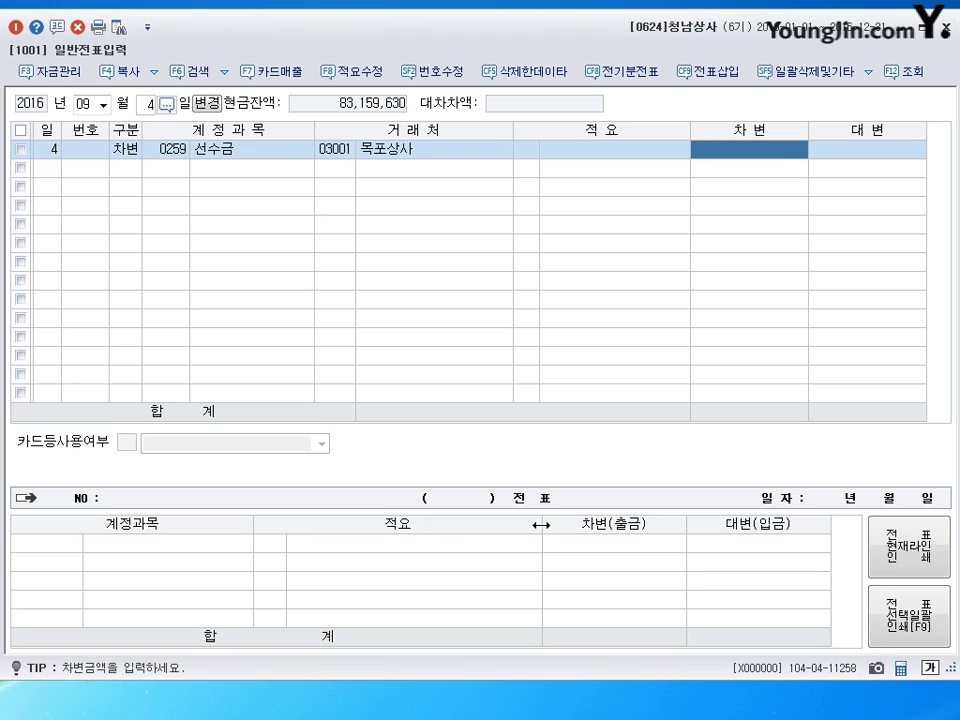
type("500000")
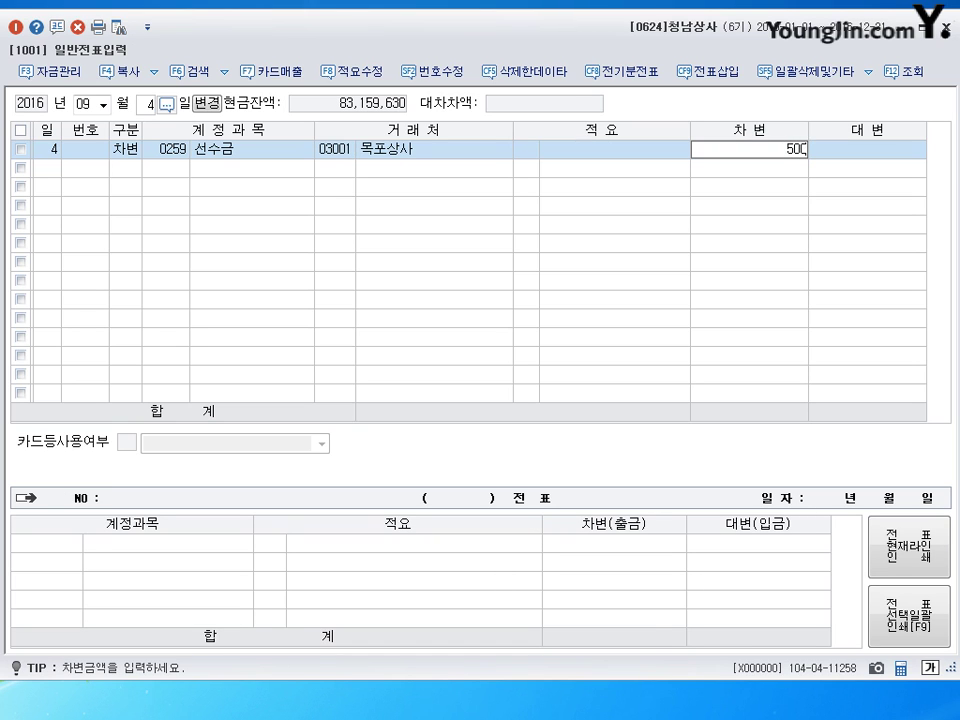
key("Return")
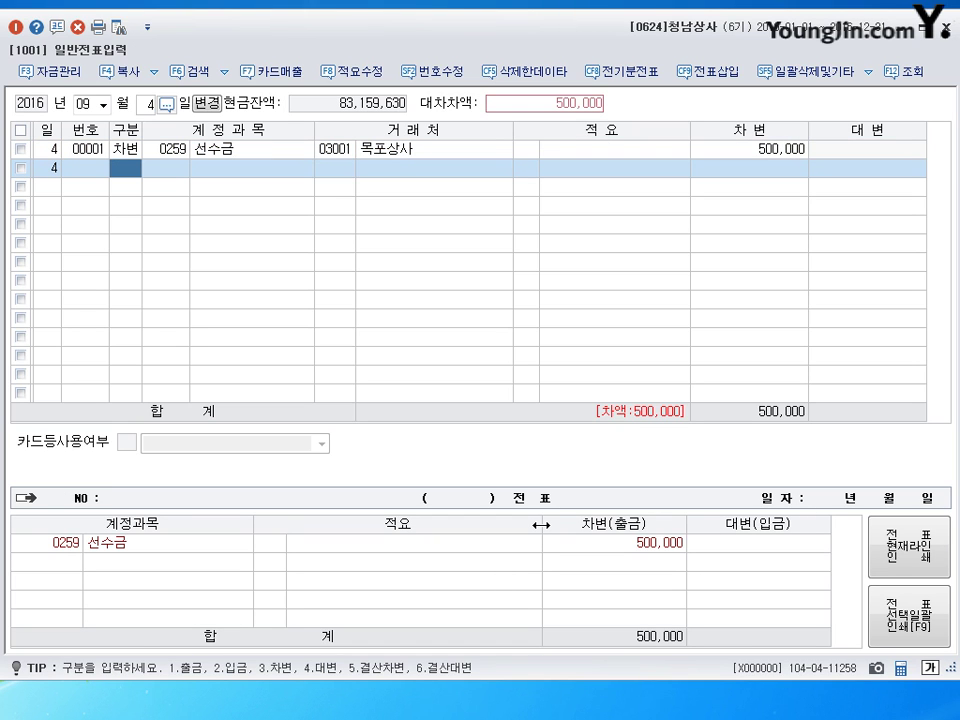
Debit 받을어음 (0110) 3,000,000 for 목포상사.
type("3110")
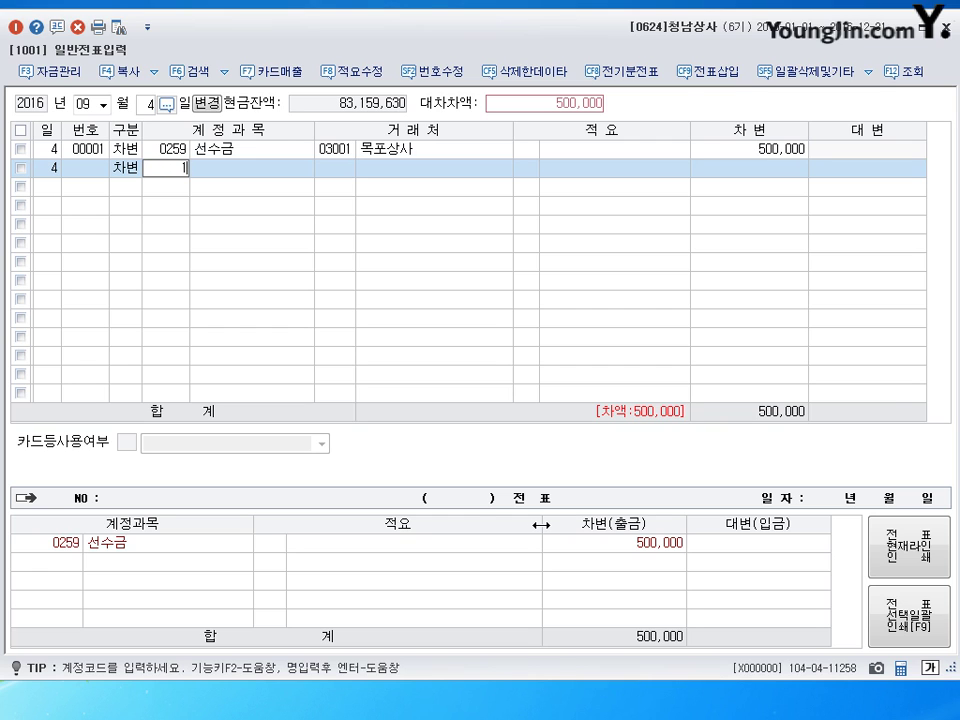
key("Return")
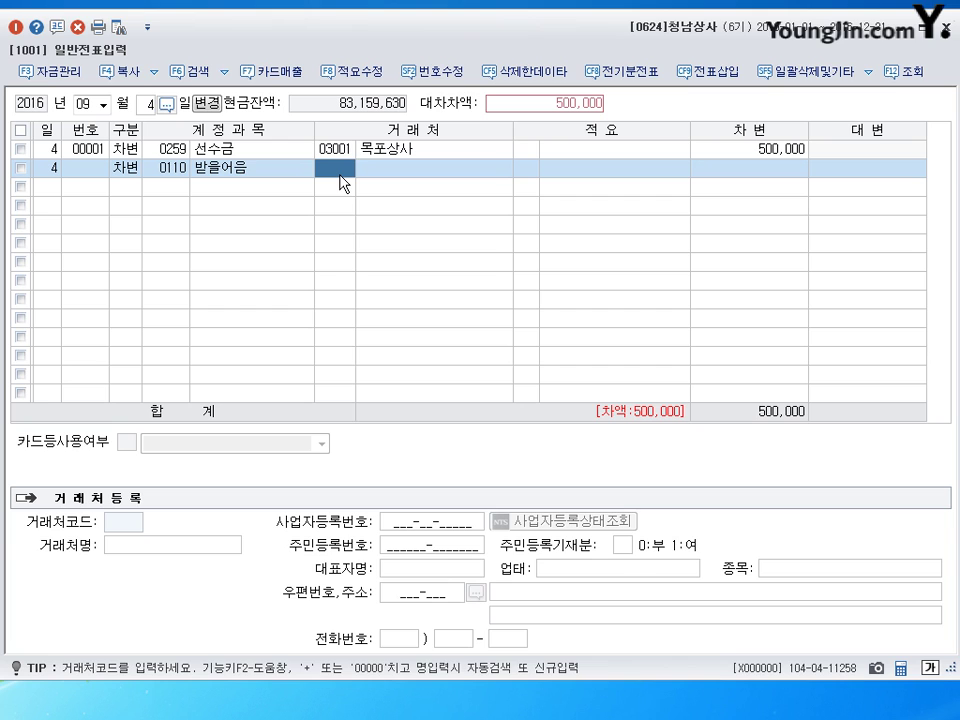
key("Return")
key("Return")
key("Return")
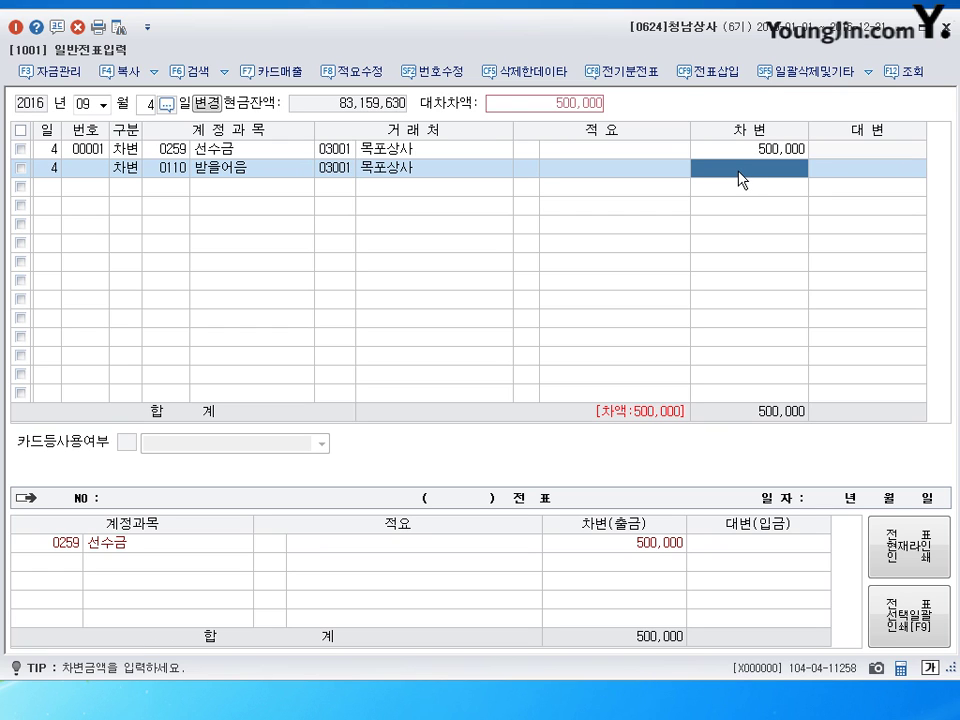
type("3000000")
key("Return")
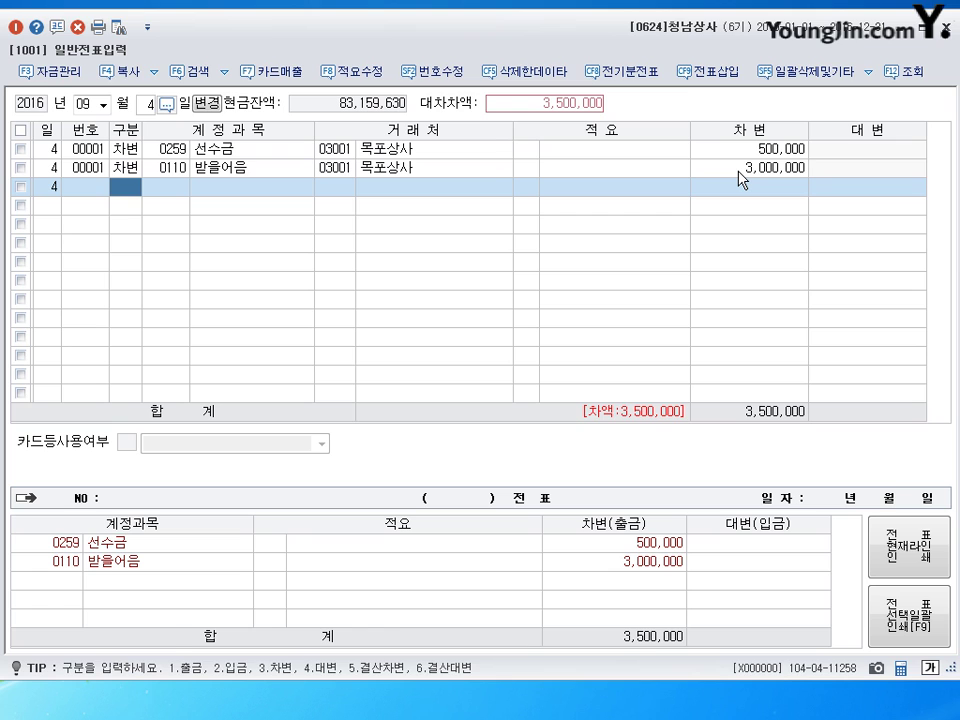
Debit 외상매출금 (0108) 1,500,000 for 03001 목포상사 and credit 상품매출 (0401) 5,000,000.
type("3108")
key("Return")
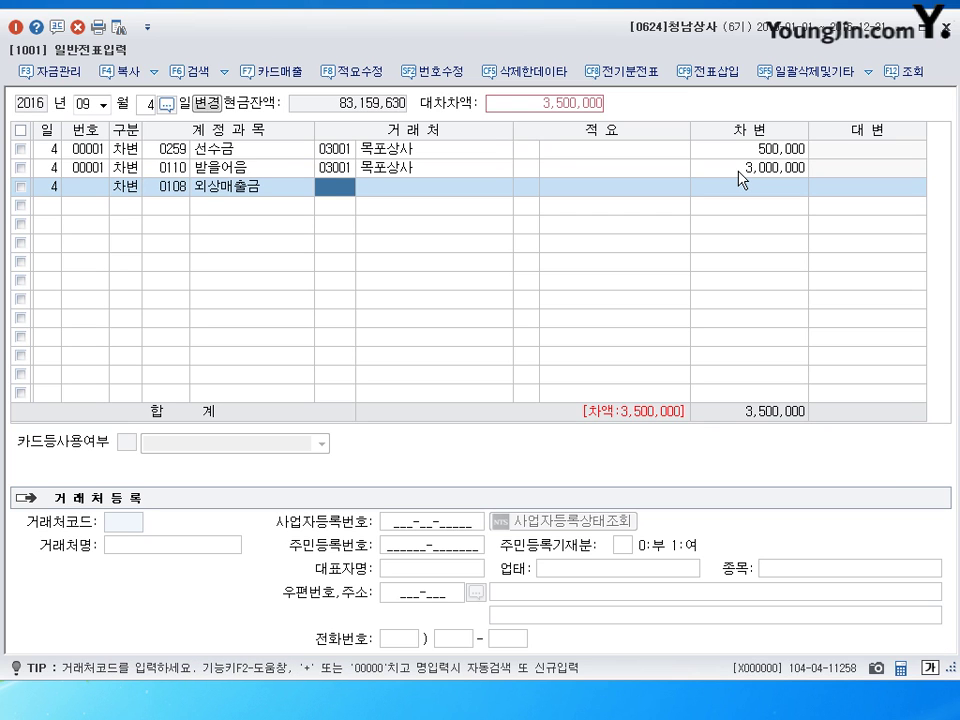
type("3001")
key("Return")
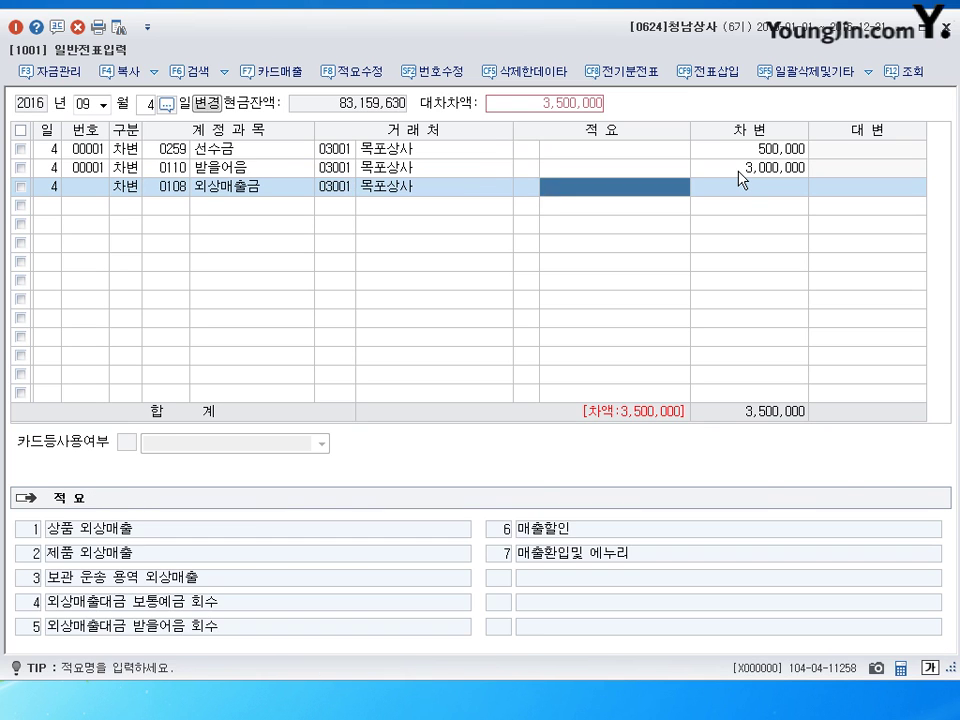
key("Return")
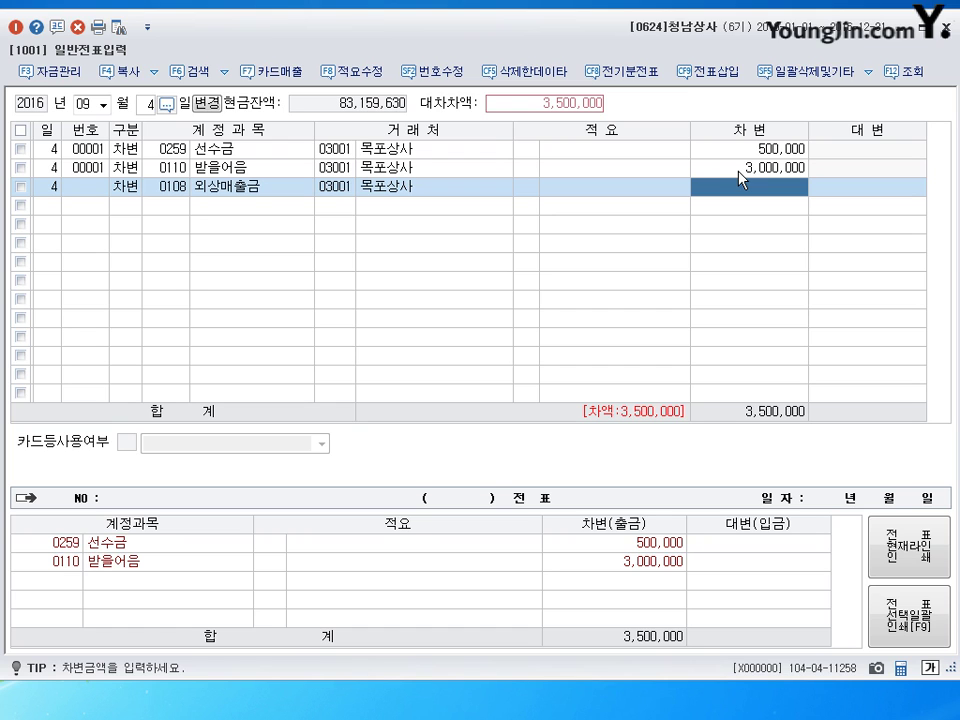
type("1500000")
key("Return")
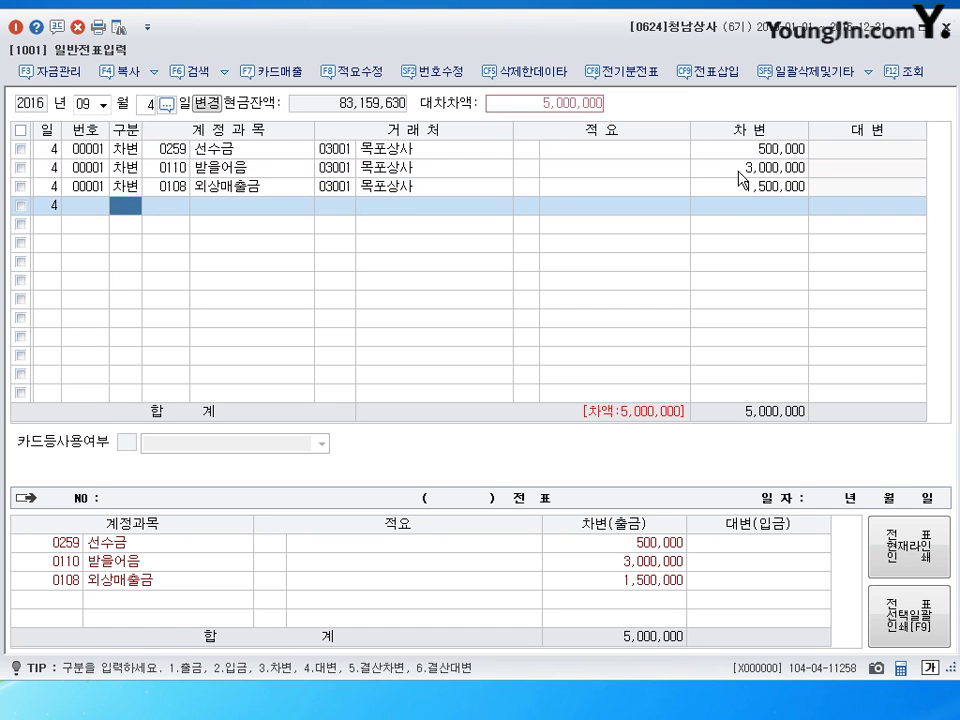
type("4401")
key("Return")
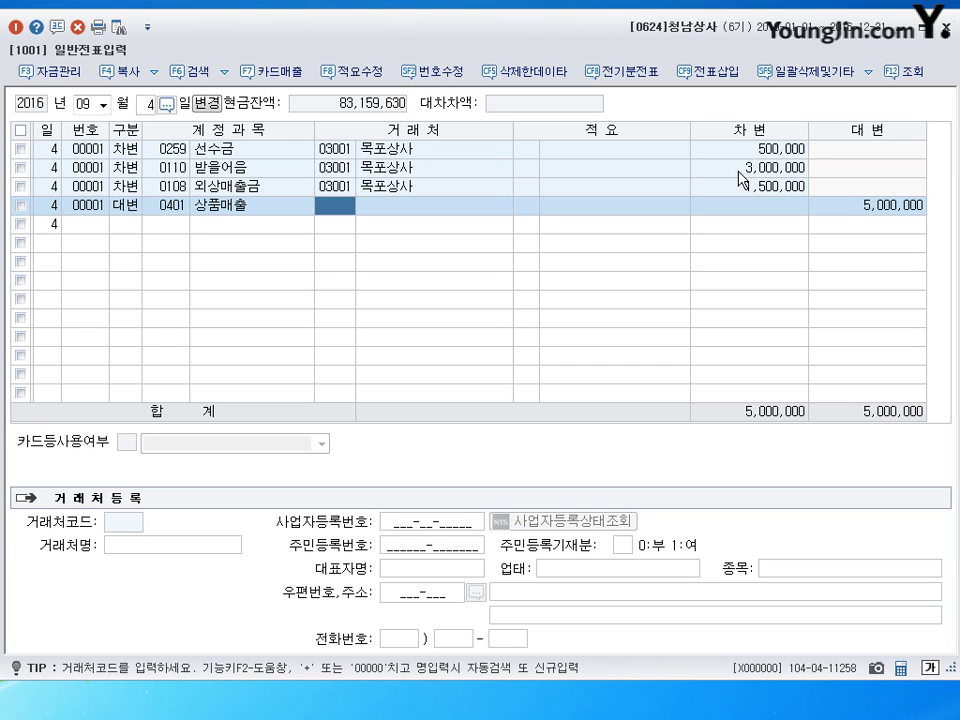
Move to day 21 and debit 복리후생비 (0811) 600,000.
key("Escape")
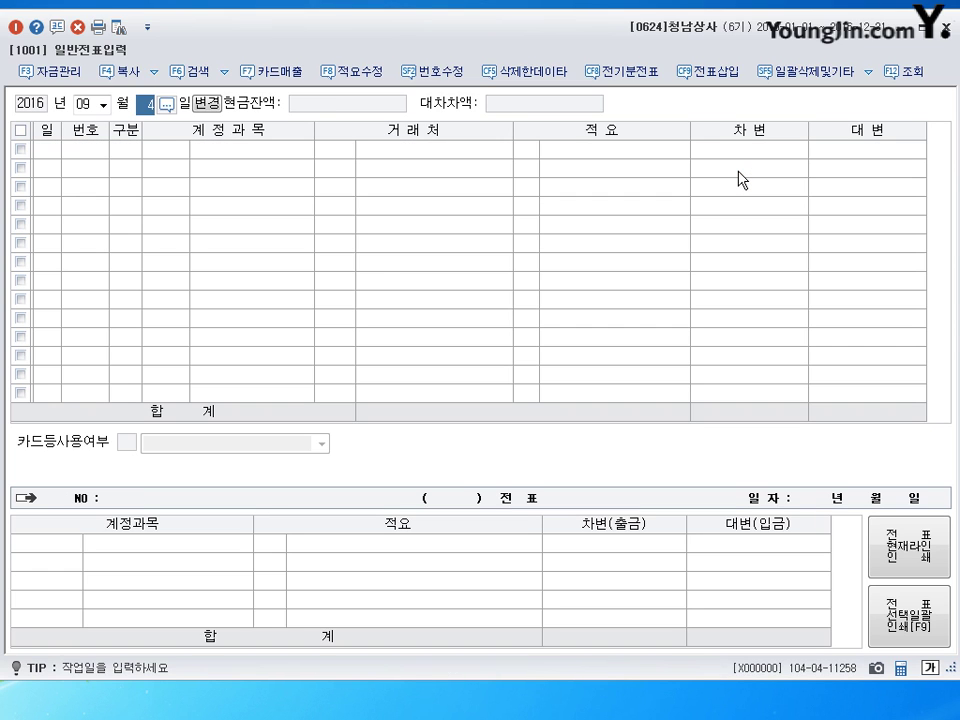
type("21")
key("Return")
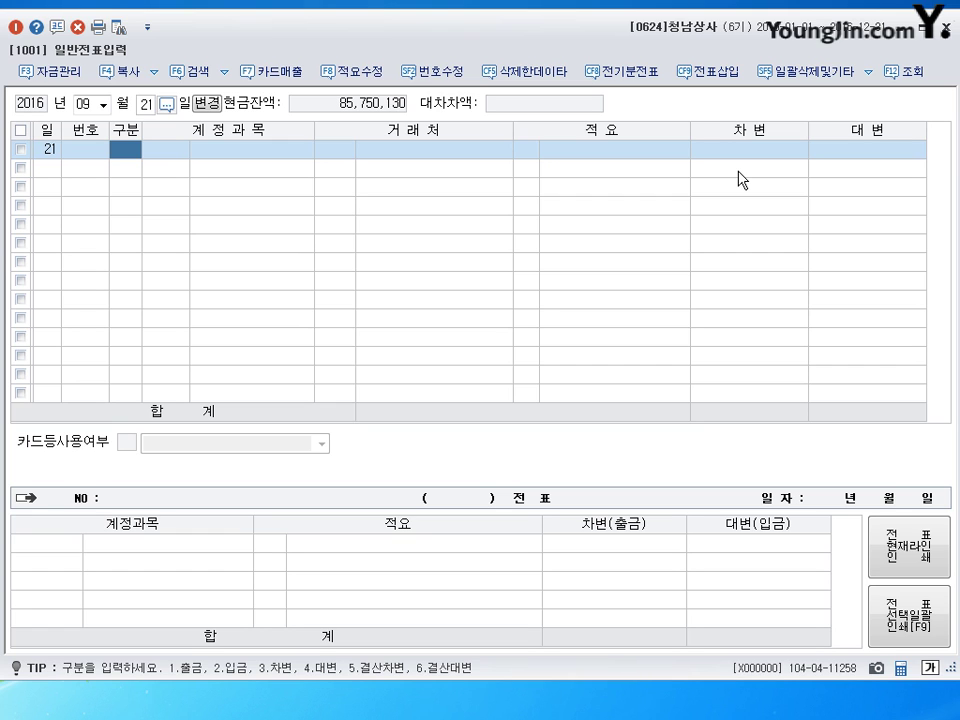
type("3")
key("Return")
type("0811")
key("Return")
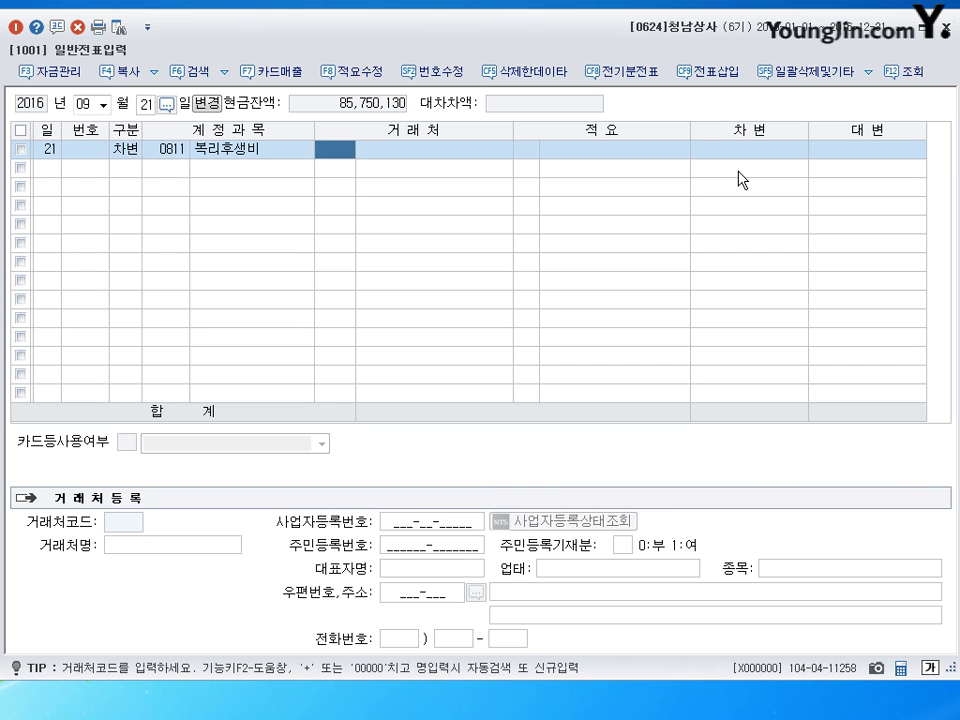
key("Return")
key("Return")
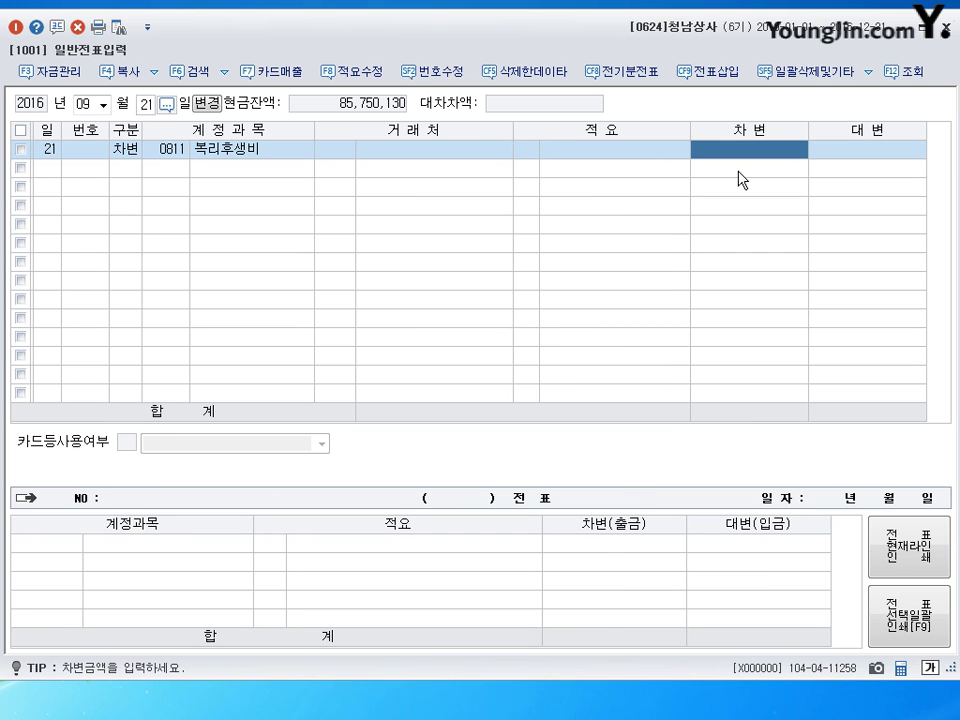
type("6000000")
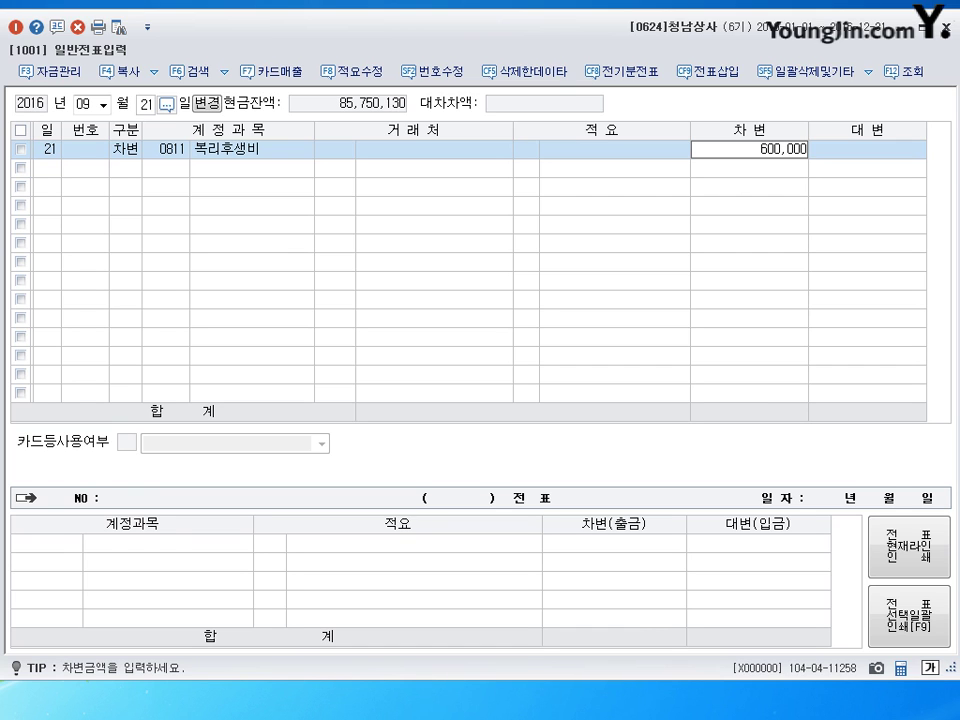
key("Return")
Add a 접대비 (0813) debit of 400,000.
type("0813")
key("Return")
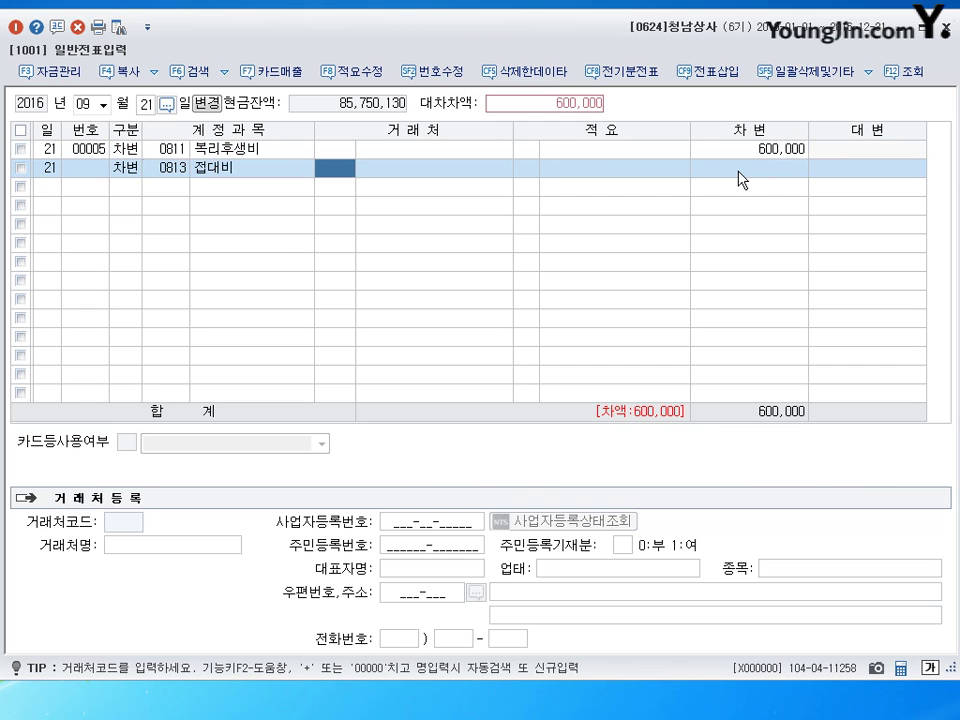
key("Return")
key("Return")
key("Return")
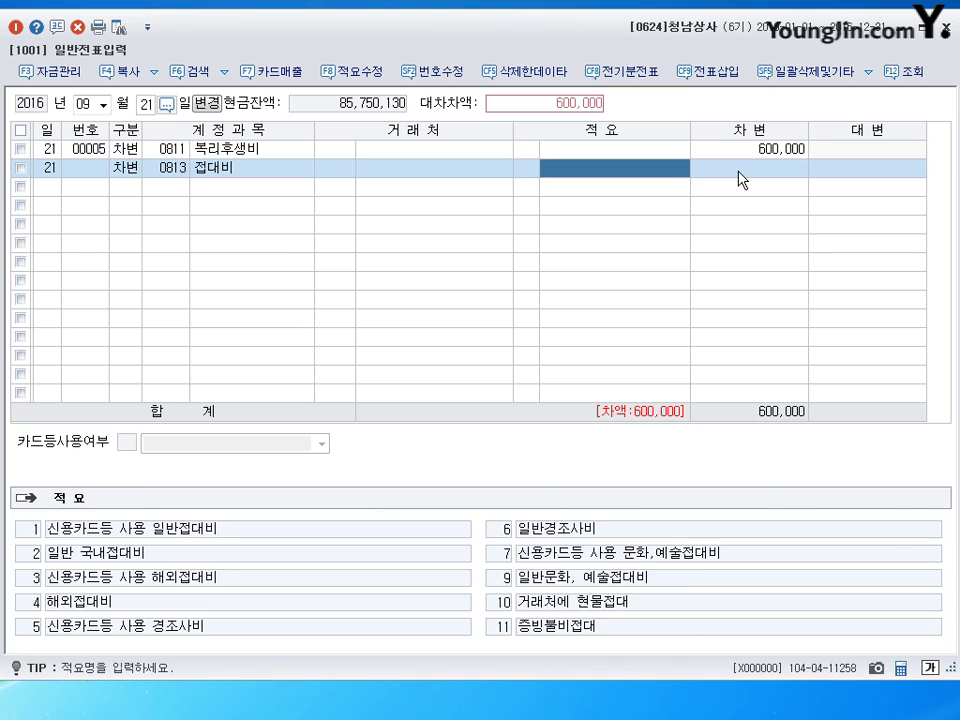
type("400")
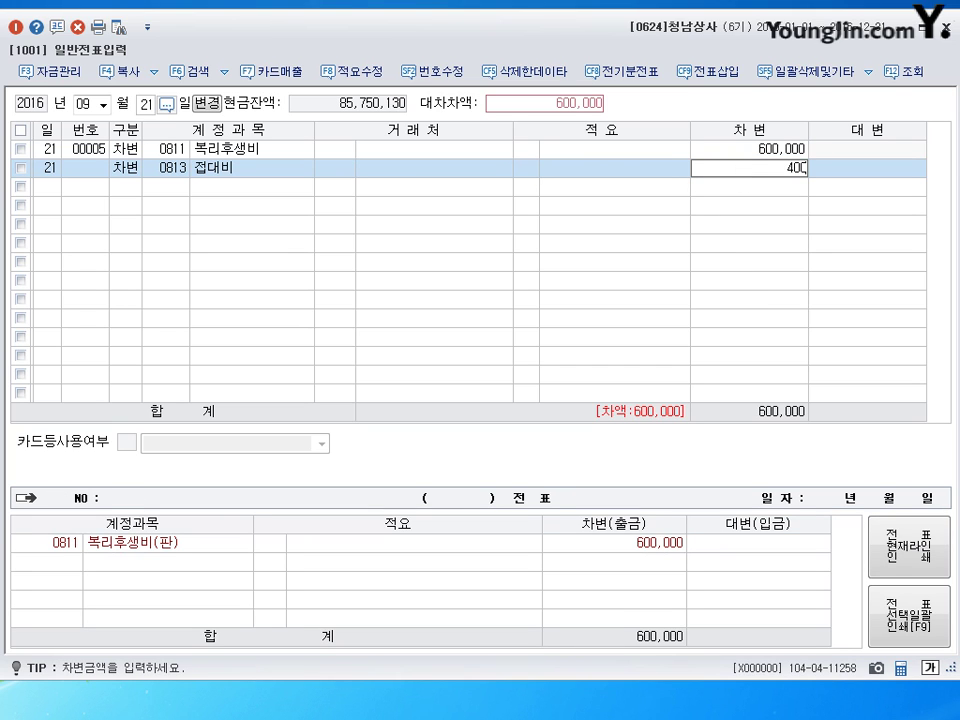
type(",000")
key("Return")
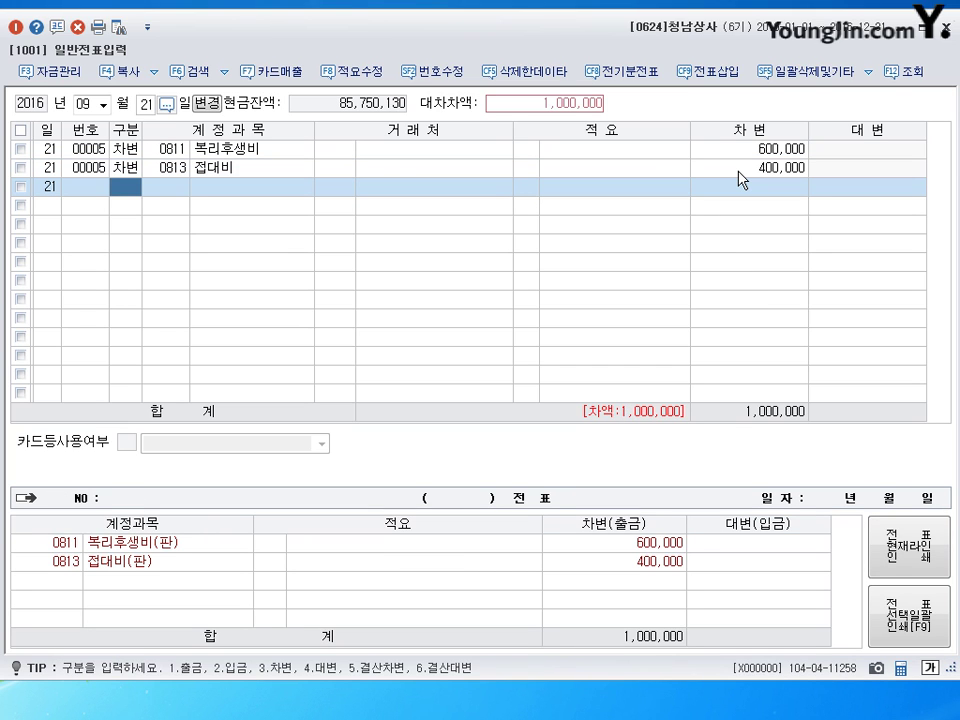
Credit 미지급금 (0253) 1,000,000 to customer 99600 비씨카드 and close the voucher.
type("4")
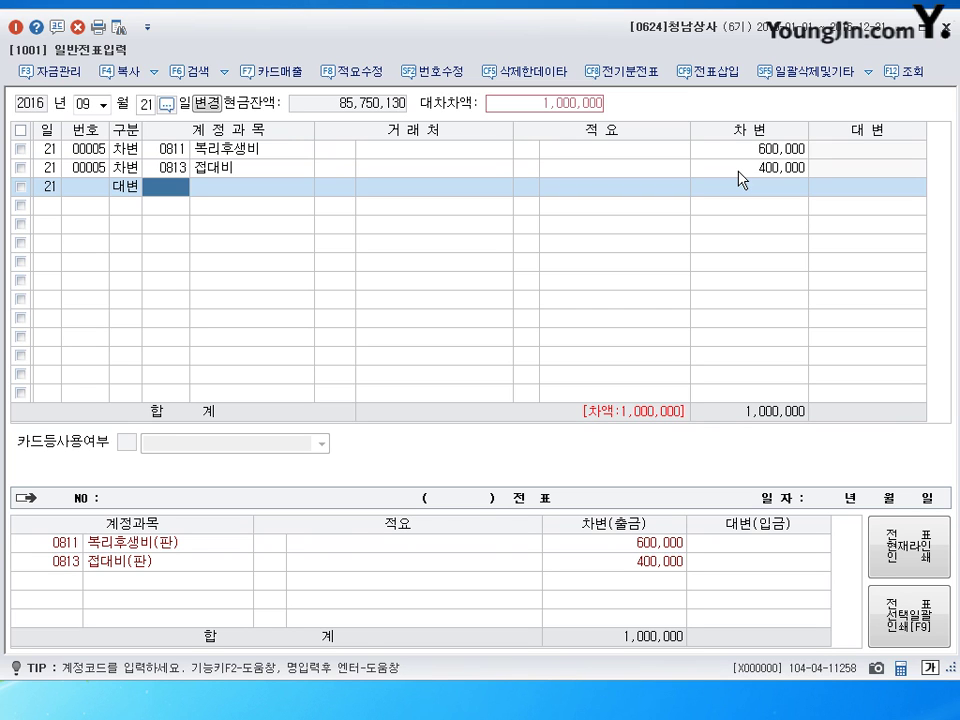
type("253")
key("Return")
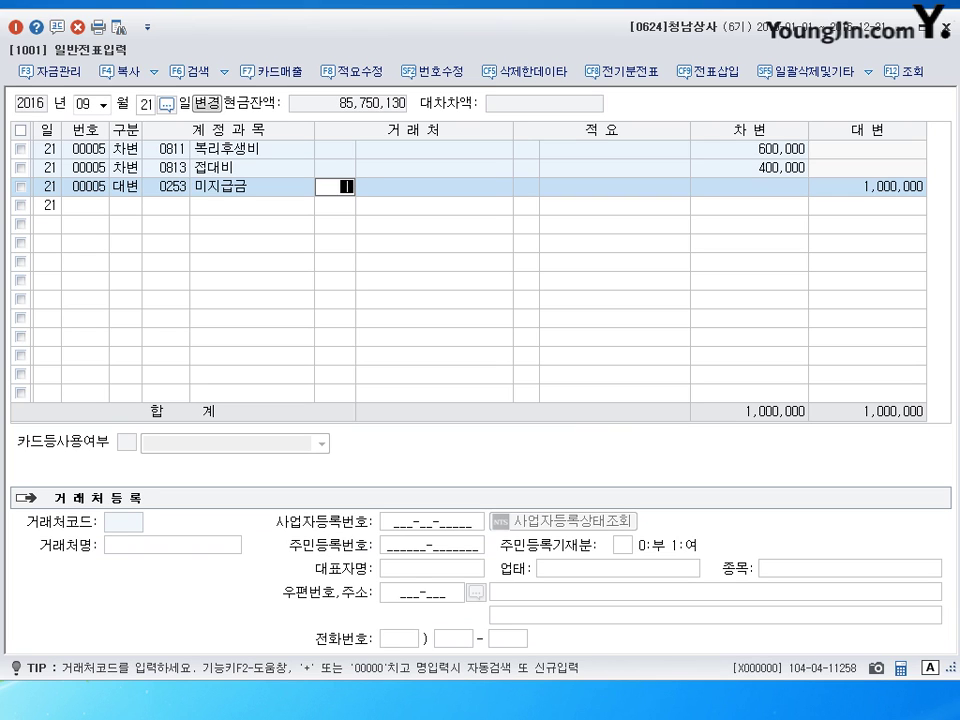
key("Hangul")
type("비료")
key("BackSpace")
key("BackSpace")
type("ㅆㅣ")
key("Return")
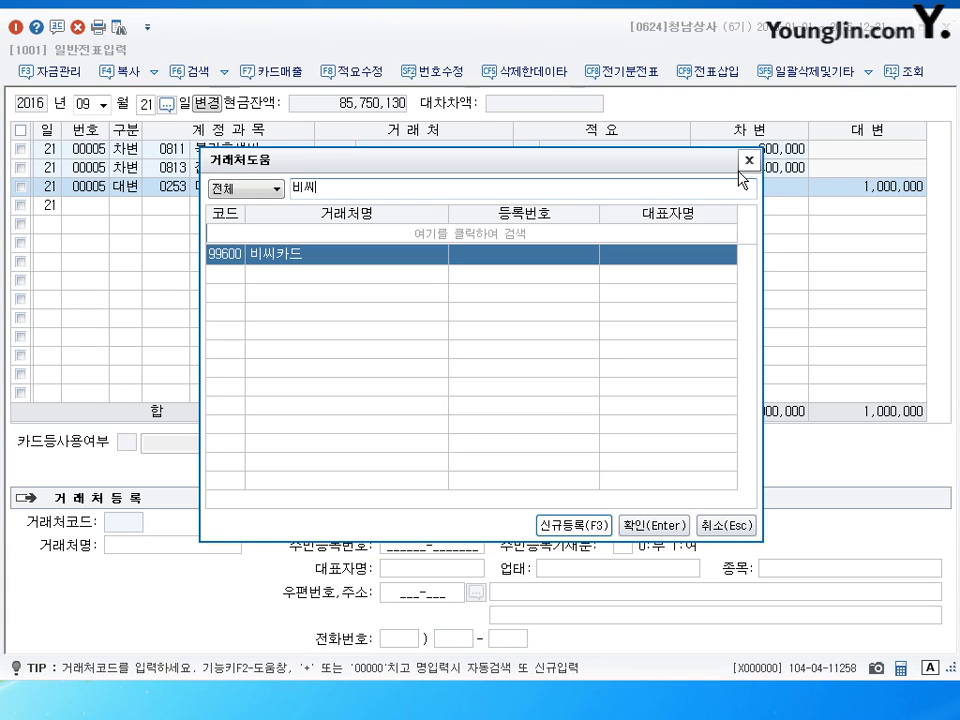
key("Return")
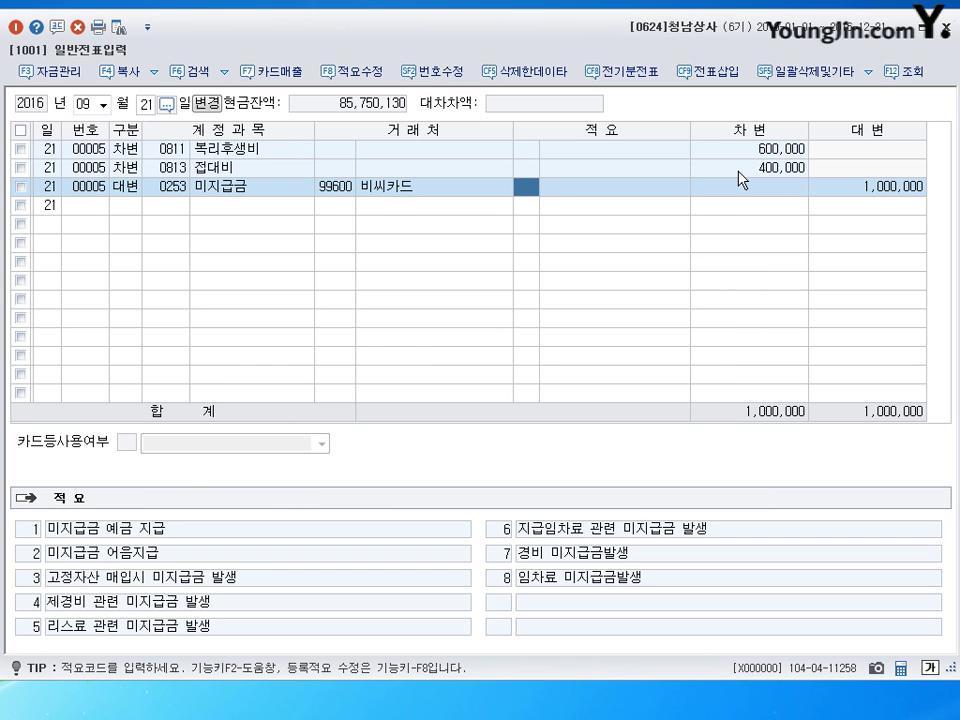
key("Return")
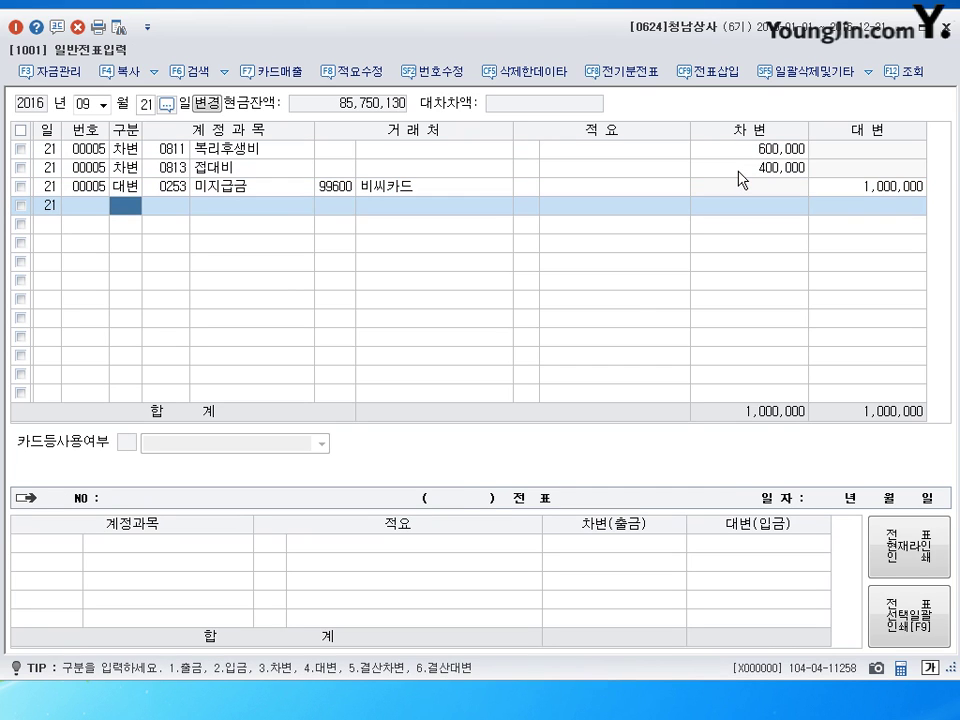
key("Escape")
key("shift+Tab")
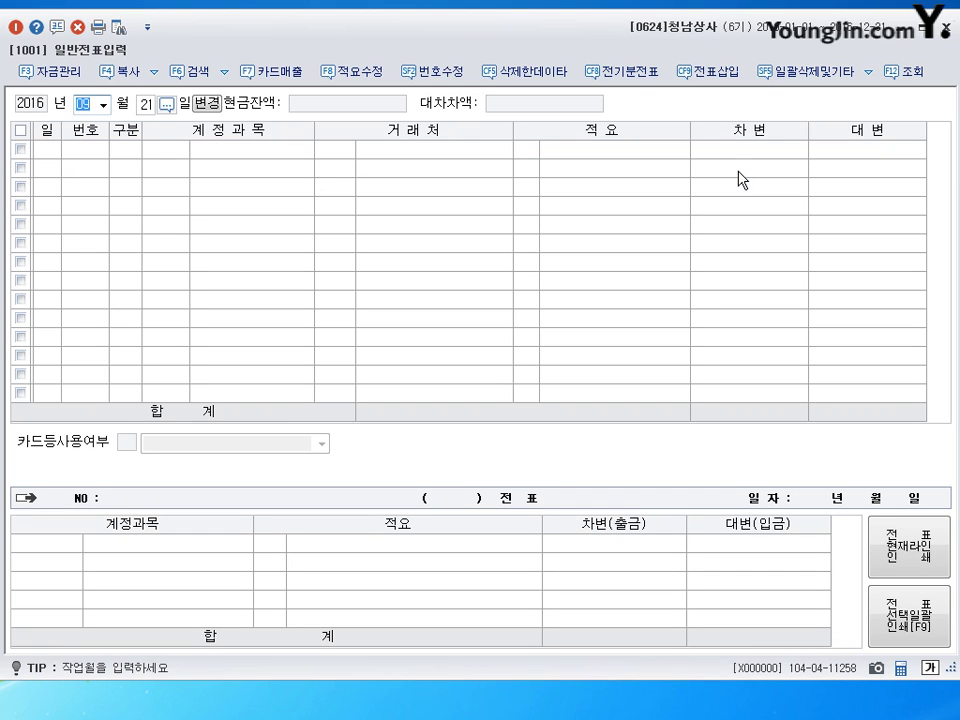
On the October 2 voucher, debit 0146 상품 for 3,000,000.
type("102")
key("Return")
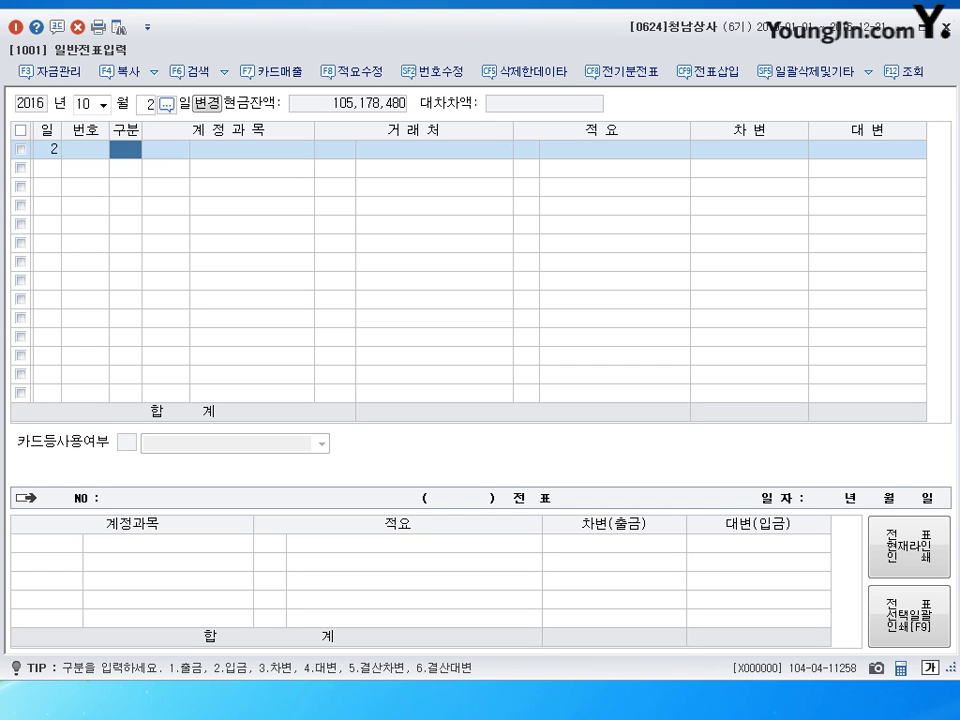
type("3")
key("Return")
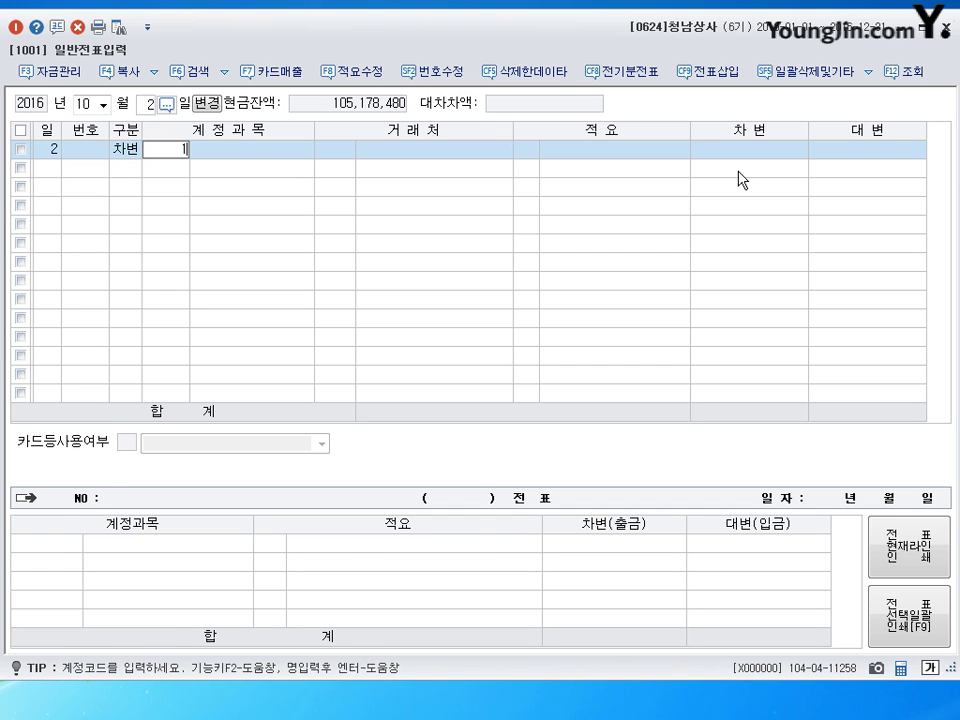
type("146")
key("Return")
key("Return")
key("Return")
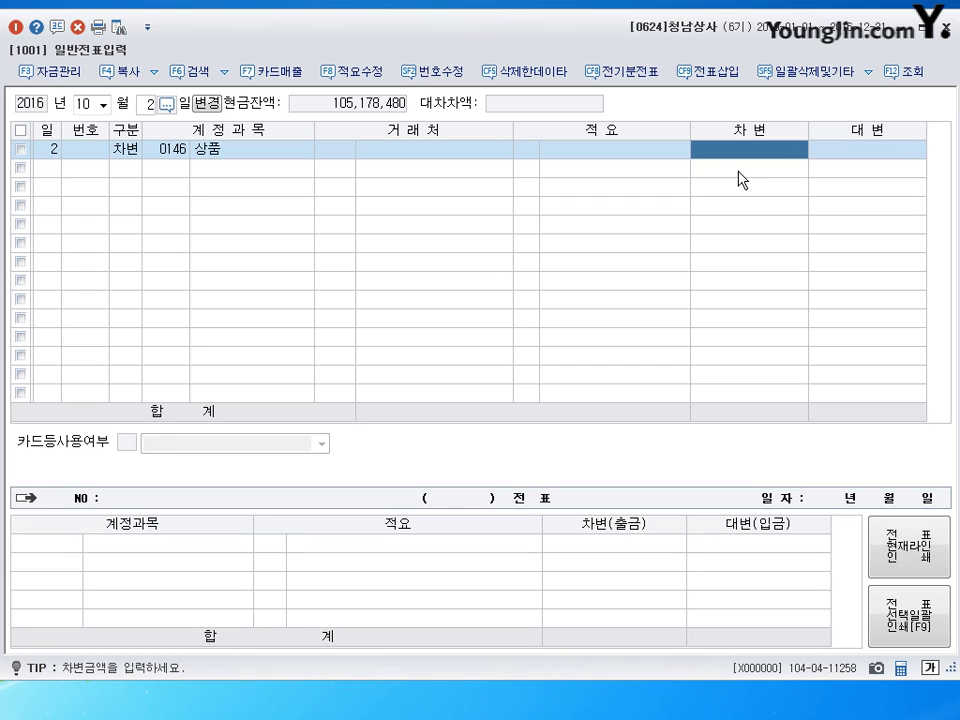
type("3000000")
key("Return")
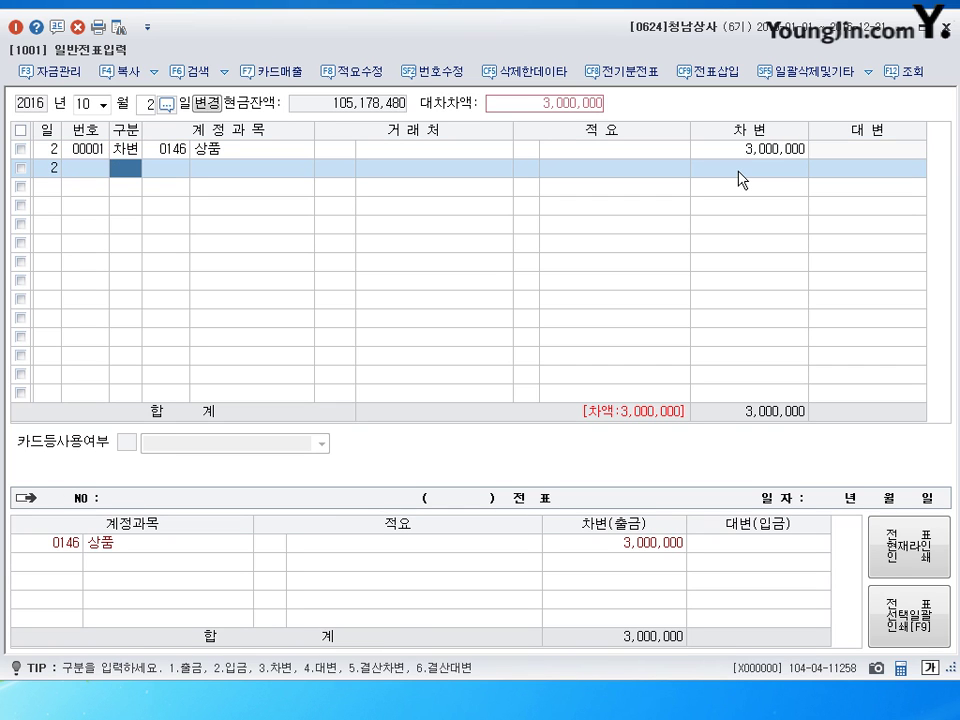
type("4")
key("Return")
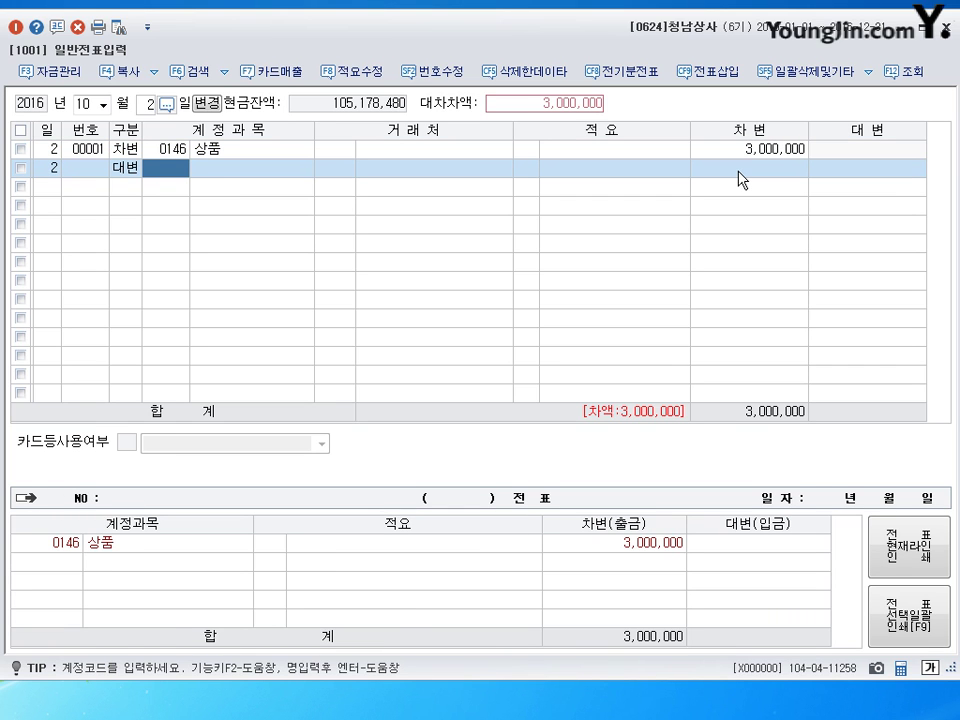
Credit 0110 받을어음 2,000,000 with 청주상사 as the trading partner.
type("110")
key("Return")
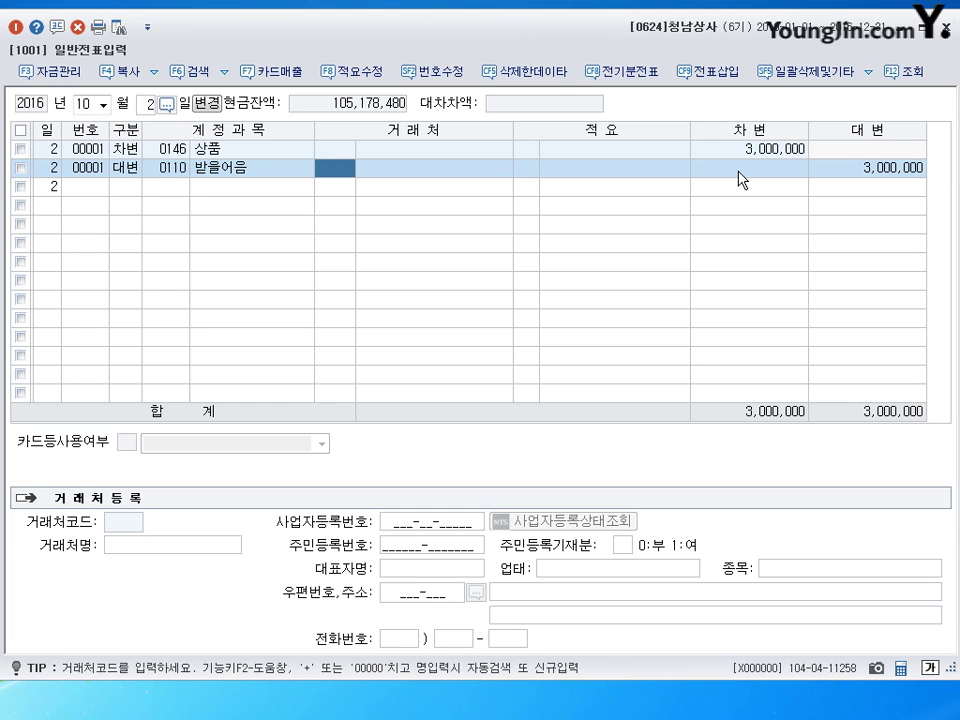
type("청주")
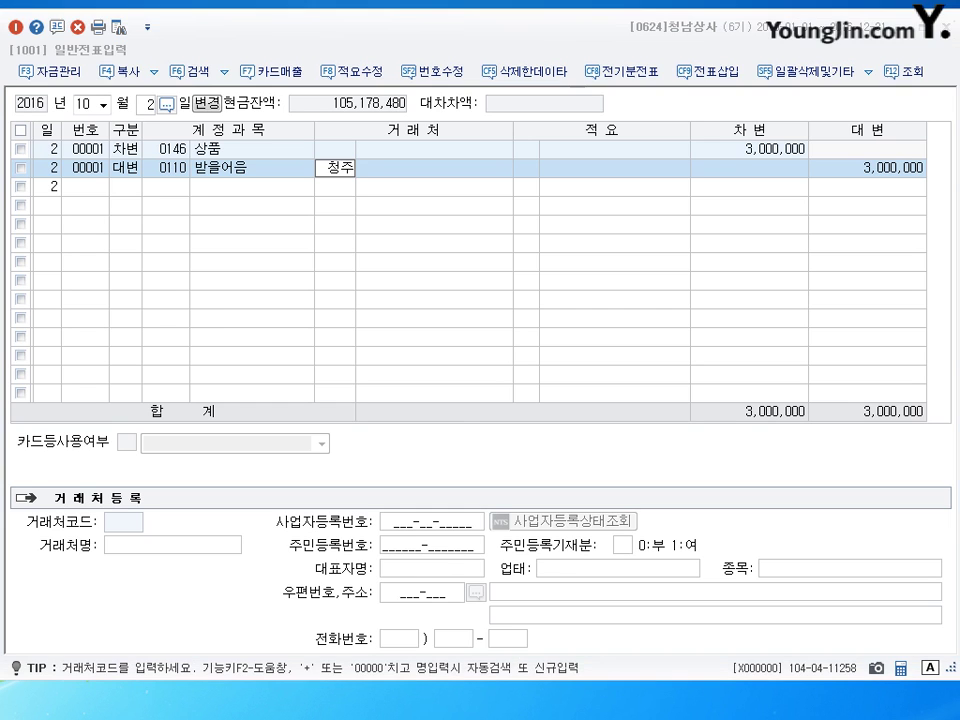
key("Return")
key("Return")
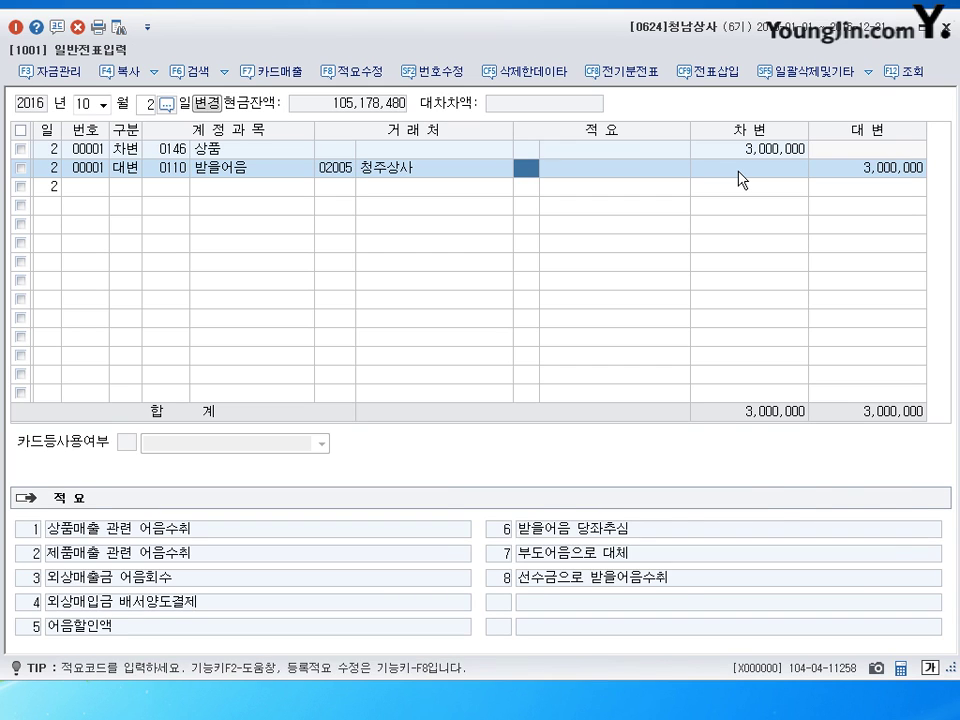
key("Return")
key("Return")
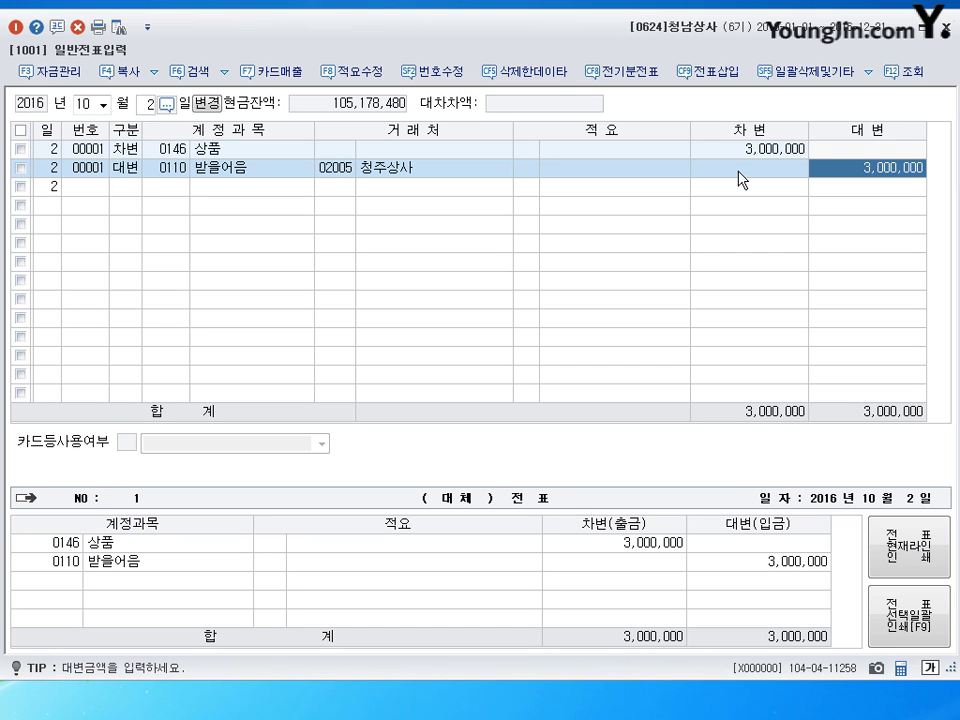
type("2000000")
key("Return")
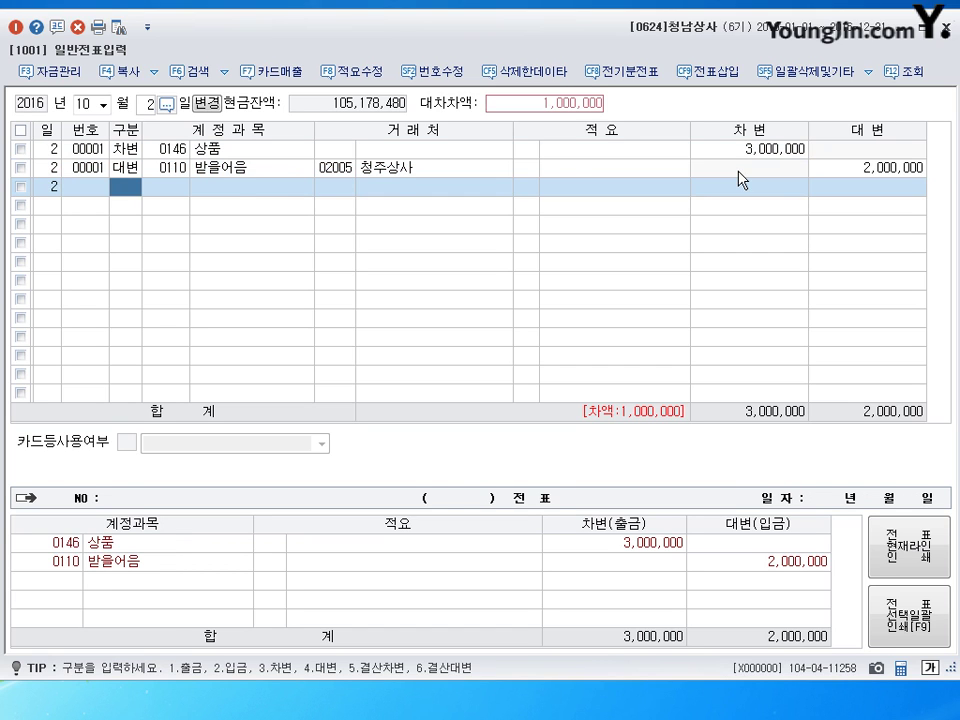
key("Up")
key("Down")
key("Up")
key("Return")
key("Return")
key("Return")
key("Return")
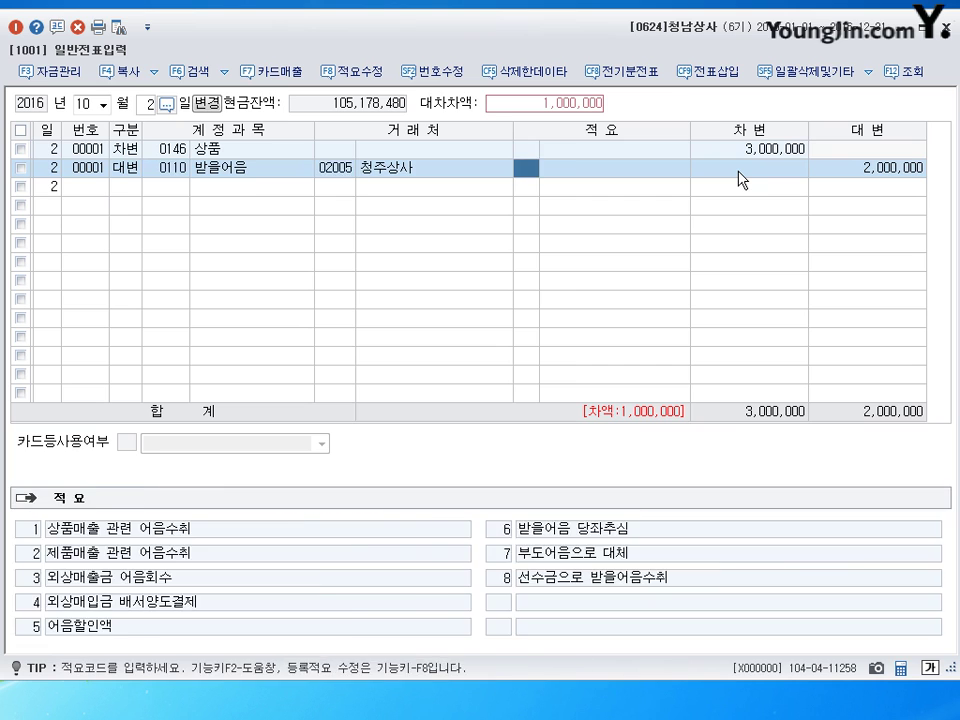
Add a credit line to 0252 지급어음 for 1,000,000 with partner 춘천상사.
key("Return")
type("4")
key("Return")
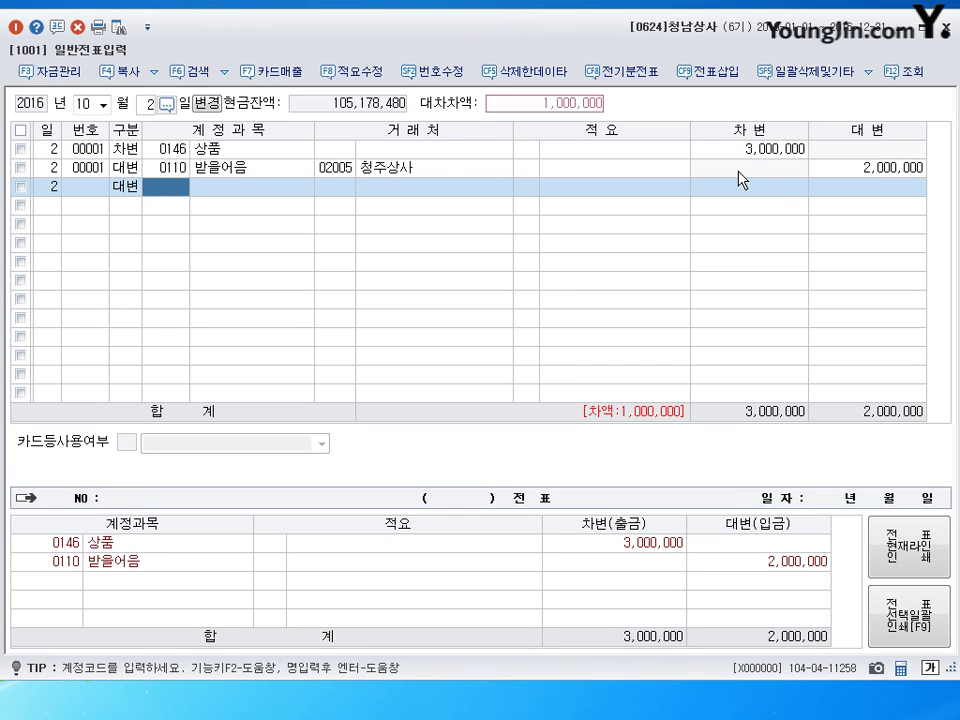
type("252")
key("Return")
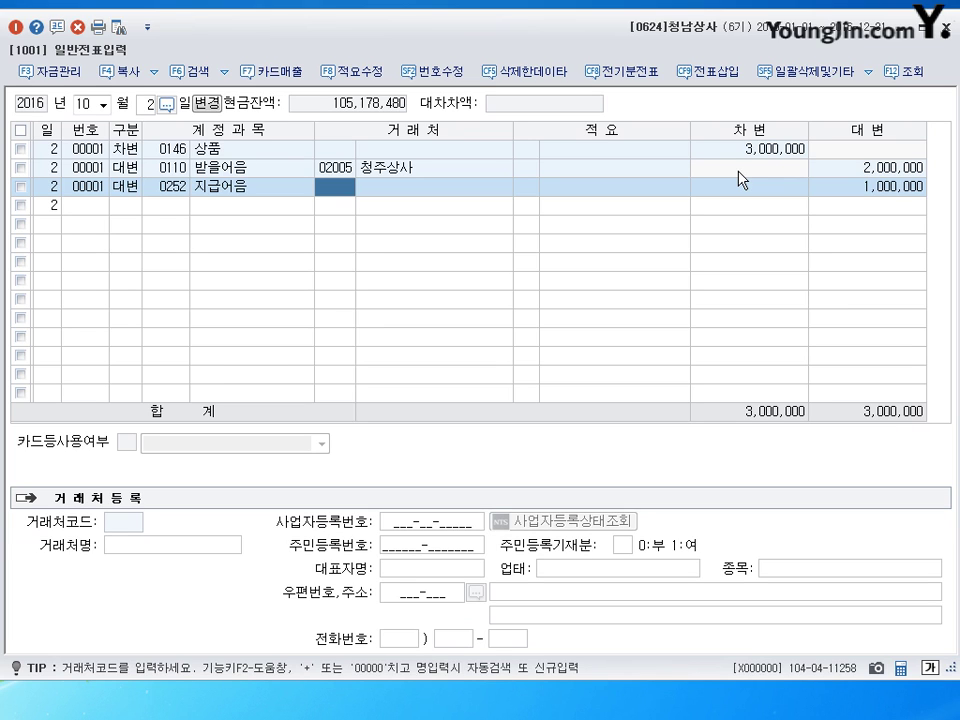
type("춘천")
key("Return")
key("Return")
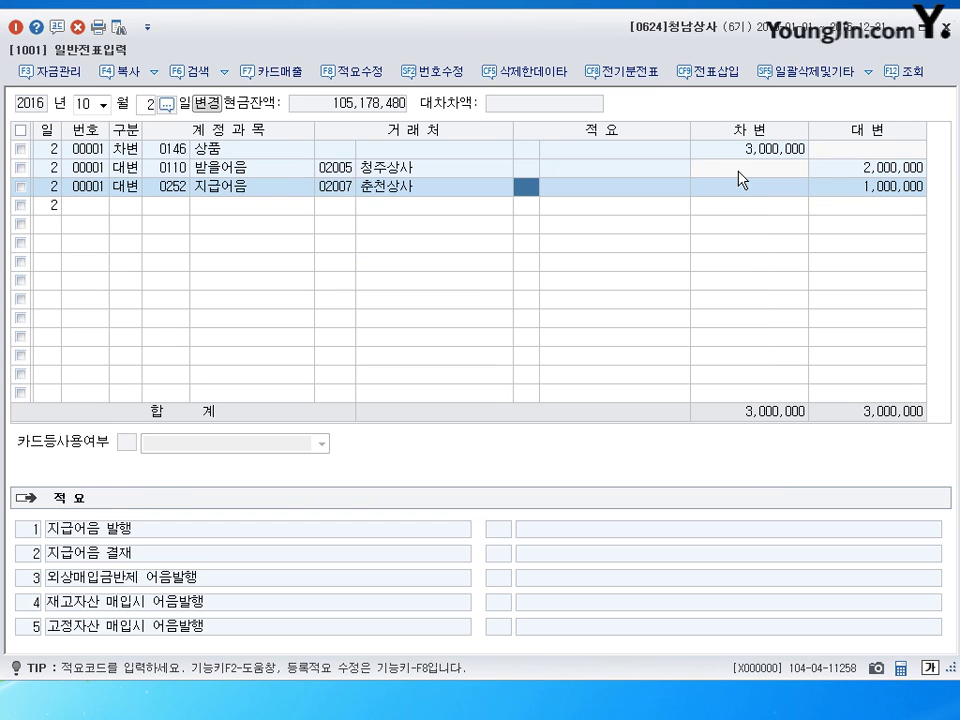
key("Return")
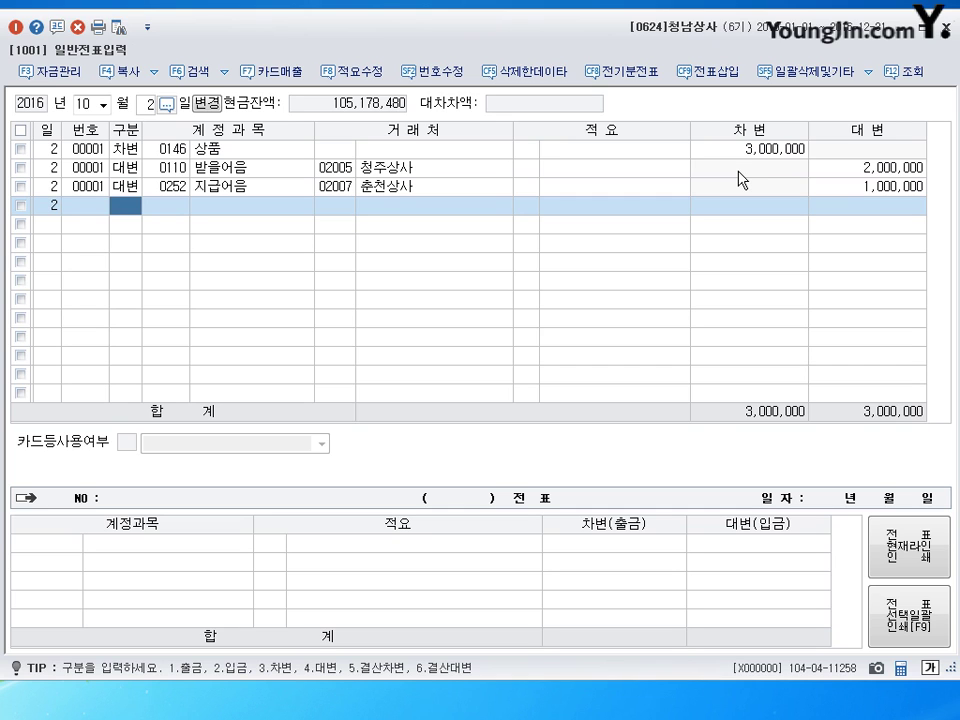
key("shift+Tab")
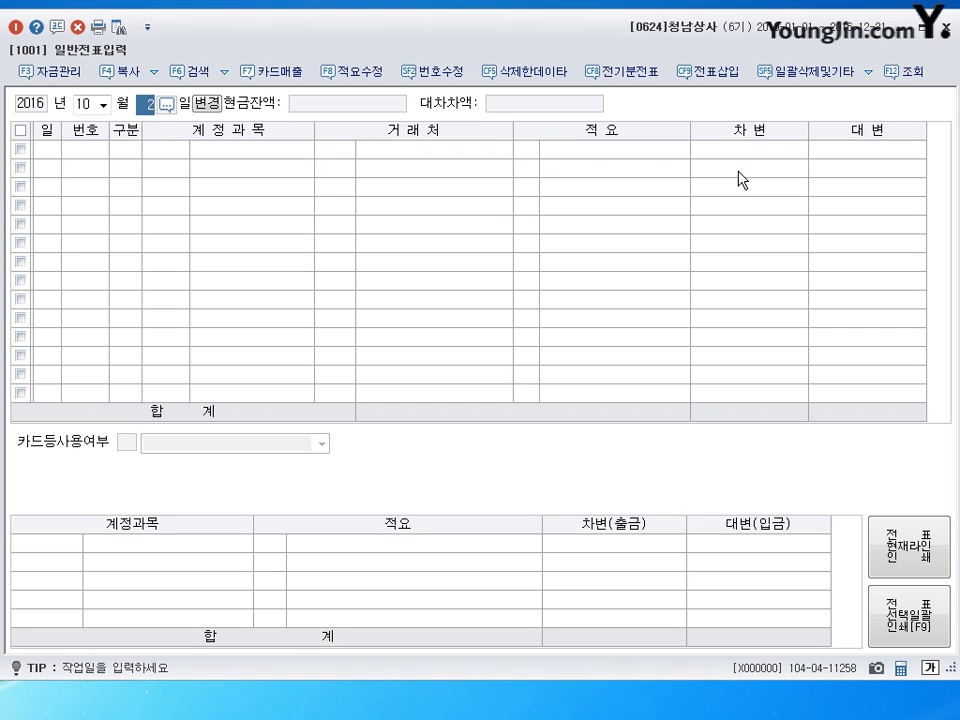
Switch to October 23 and debit 0956 매출채권처분손실 for 155,000.
type("23")
key("Return")
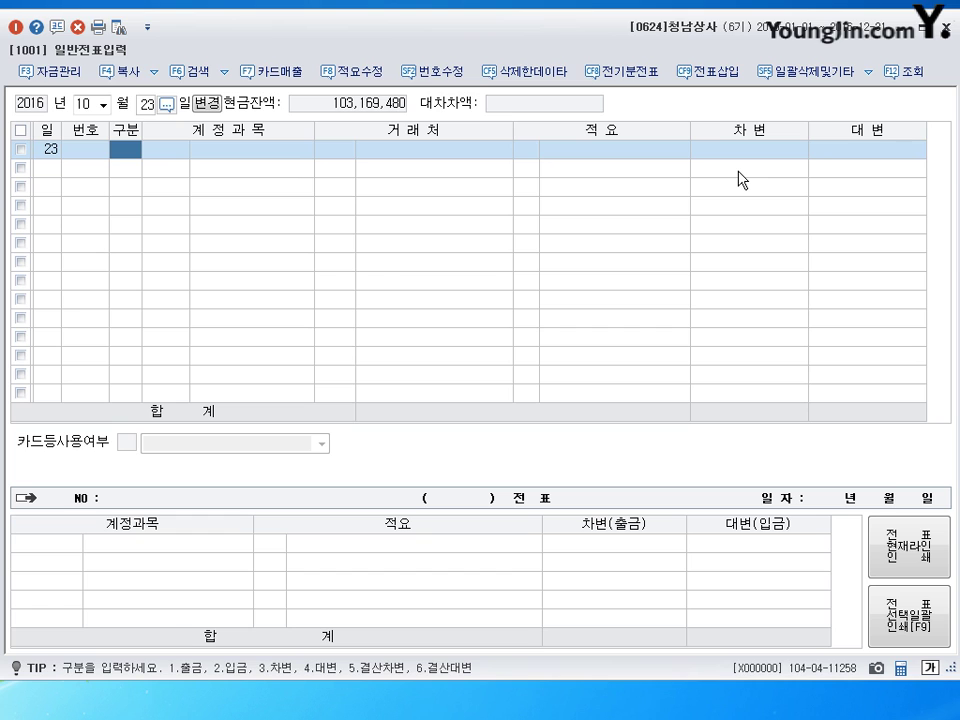
type("3")
key("Return")
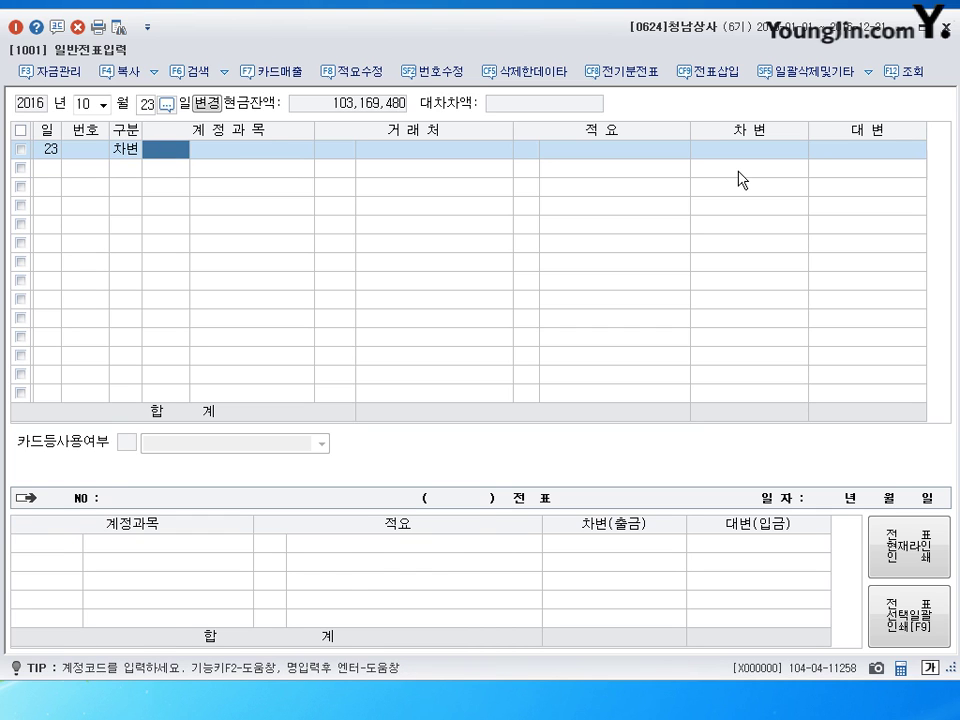
type("0956")
key("Return")
key("Return")
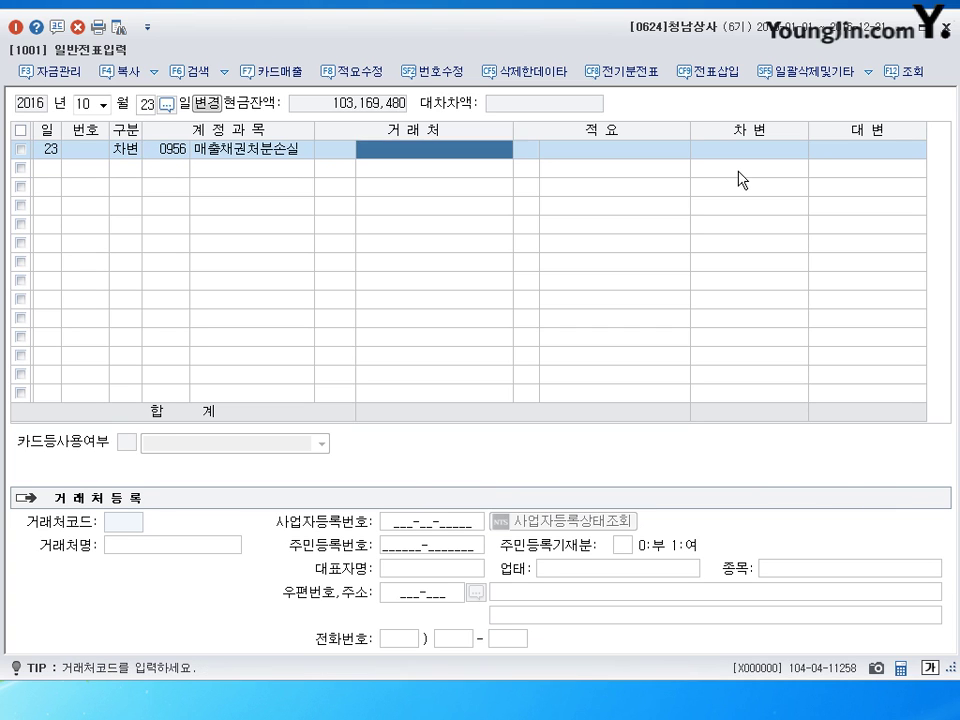
key("Return")
key("Return")
type("155000")
key("Return")
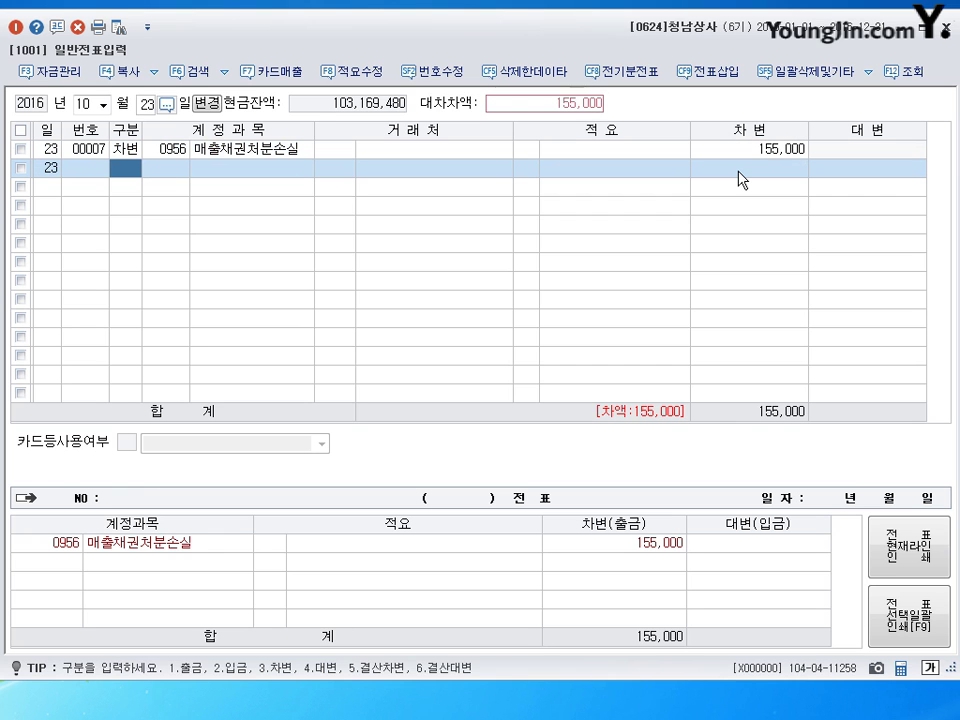
type("3")
Add a second debit of 4,845,000 to 0103 보통예금 and begin the credit line.
key("Return")
type("0103")
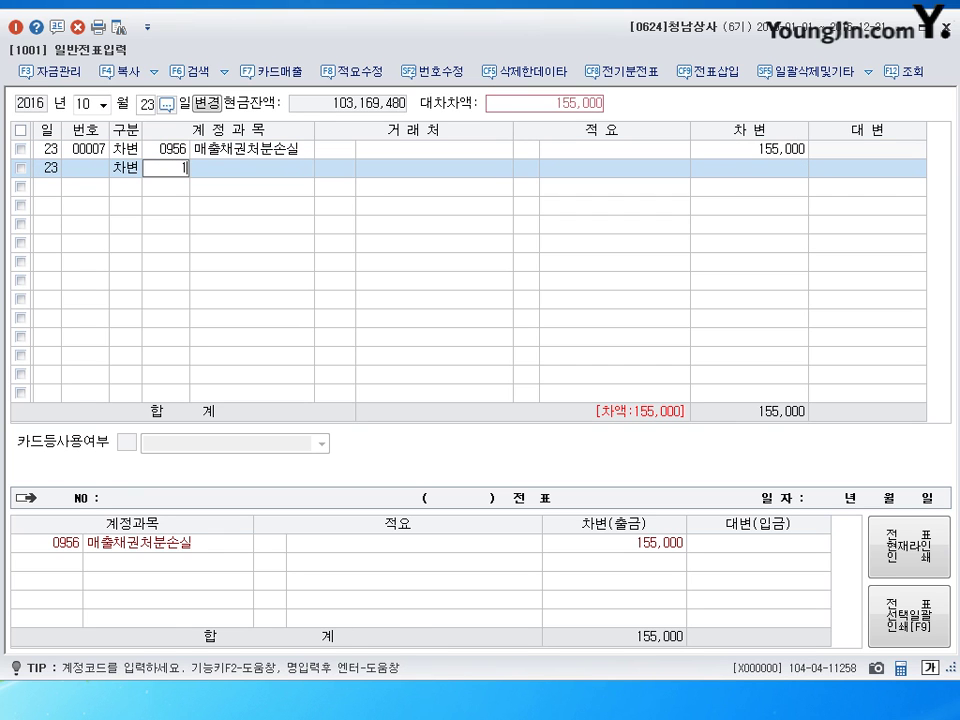
key("Return")
key("Return")
key("Return")
key("Return")
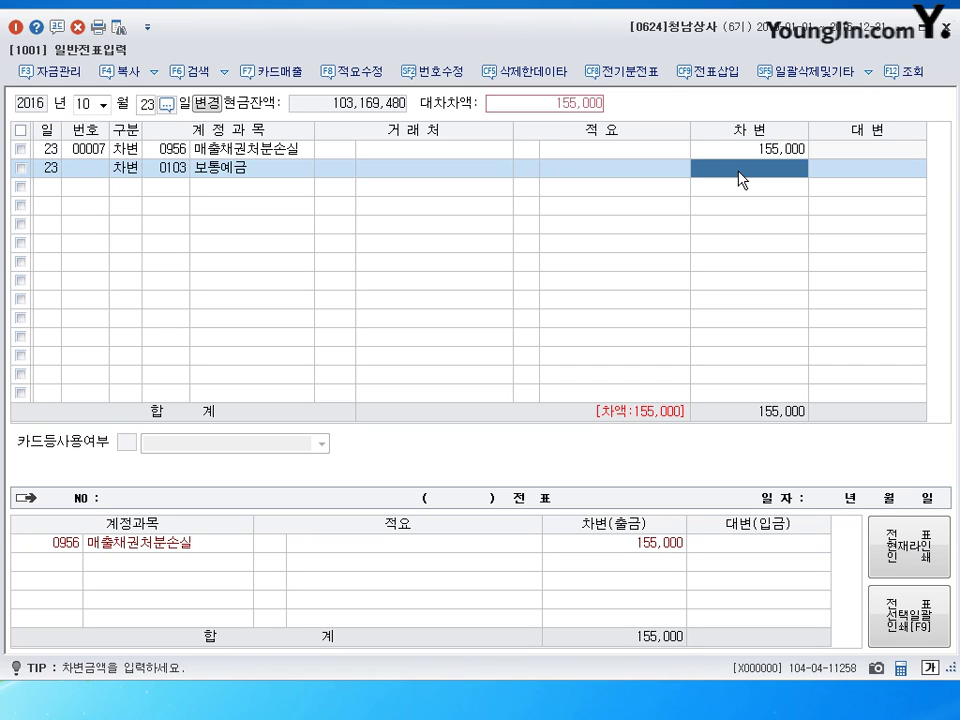
type("4")
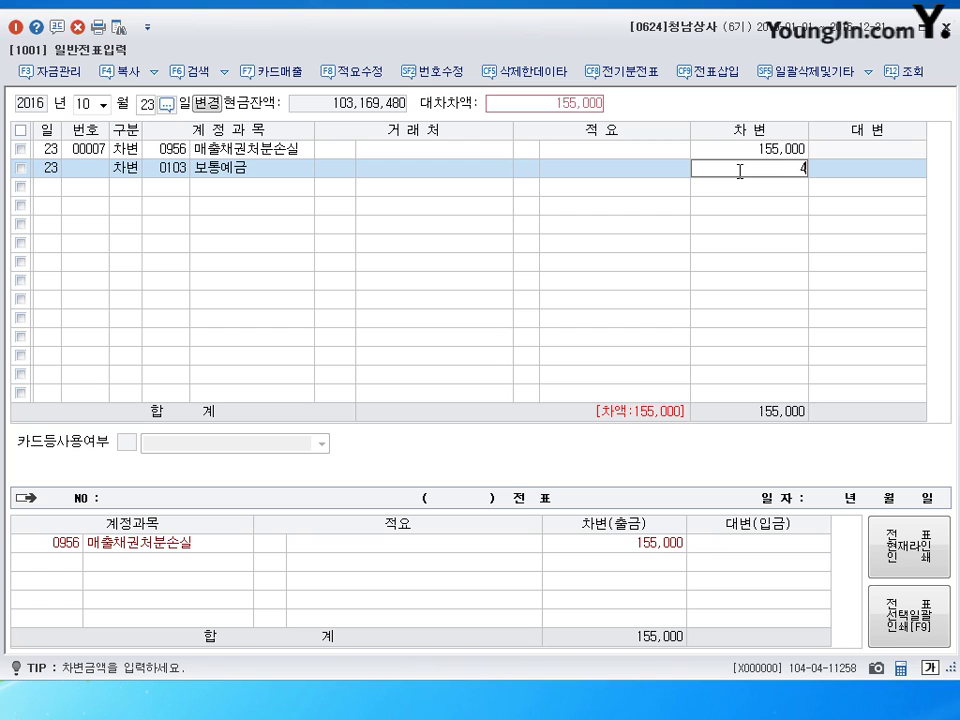
type(",845,000")
key("Return")
type("4")
key("Return")
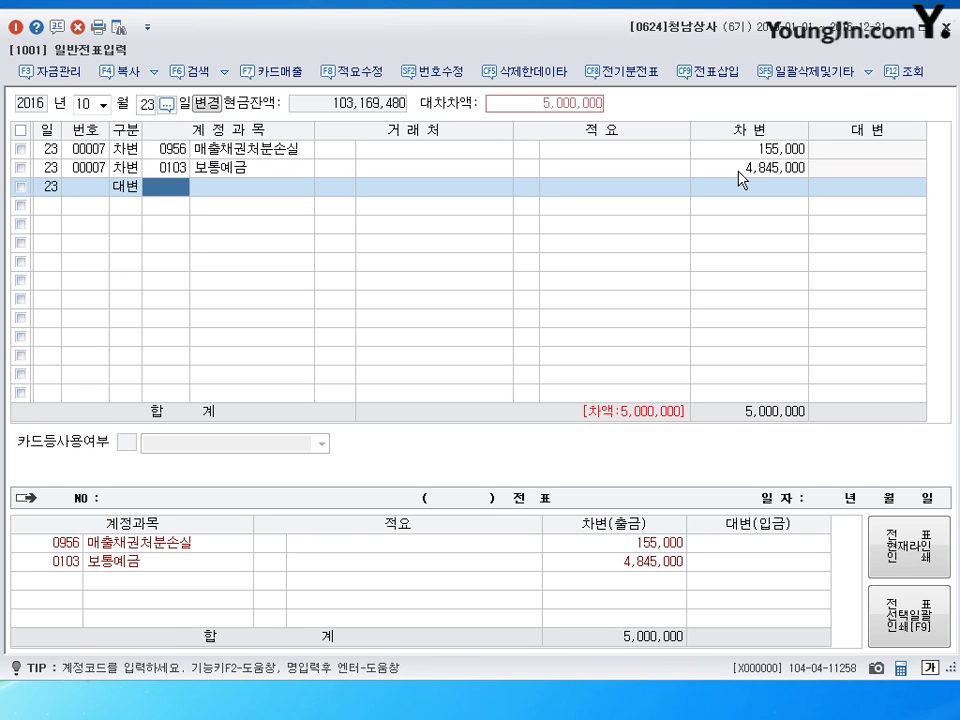
Credit 0110 받을어음 5,000,000 with partner 인천상사, balancing the October 23 voucher.
type("110")
key("Return")
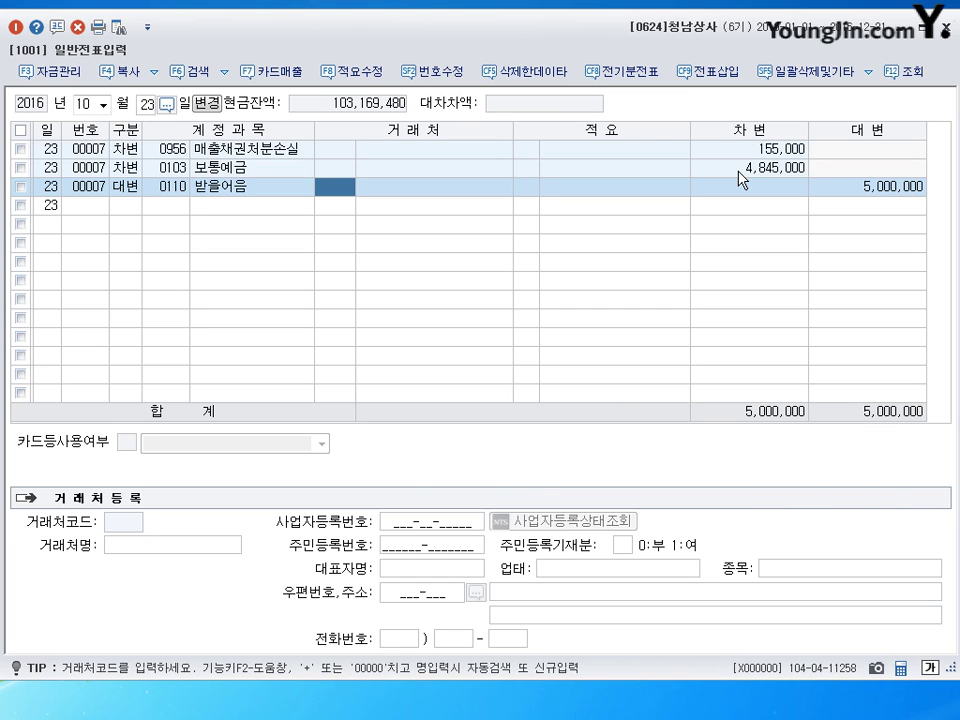
type("잉")
key("BackSpace")
type("ㄴ")
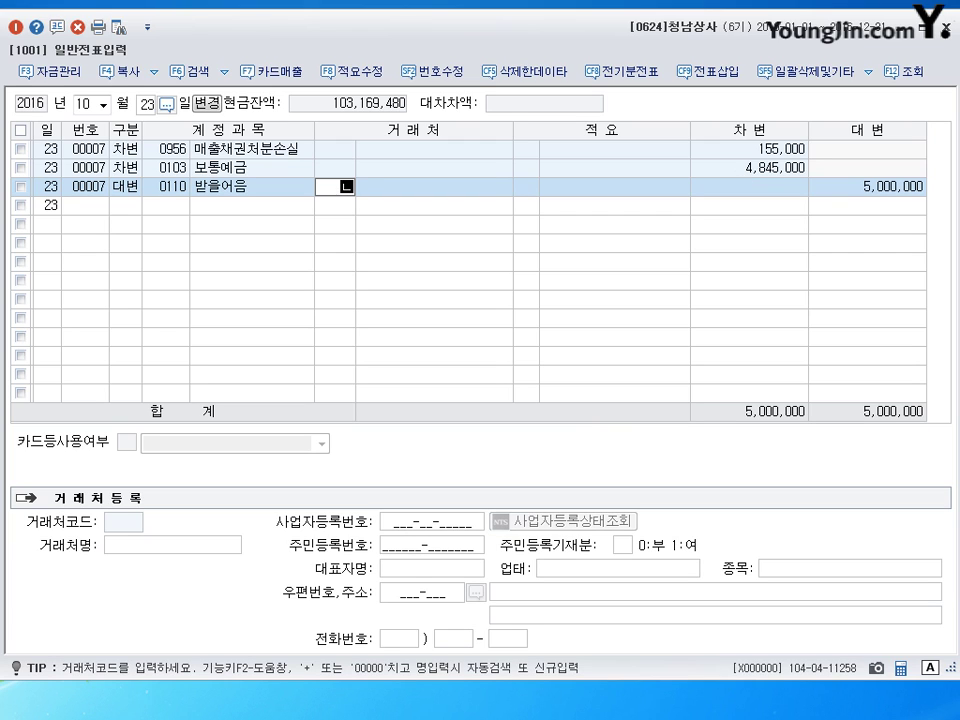
type("ㅊㅓㄴ")
key("Return")
key("Return")
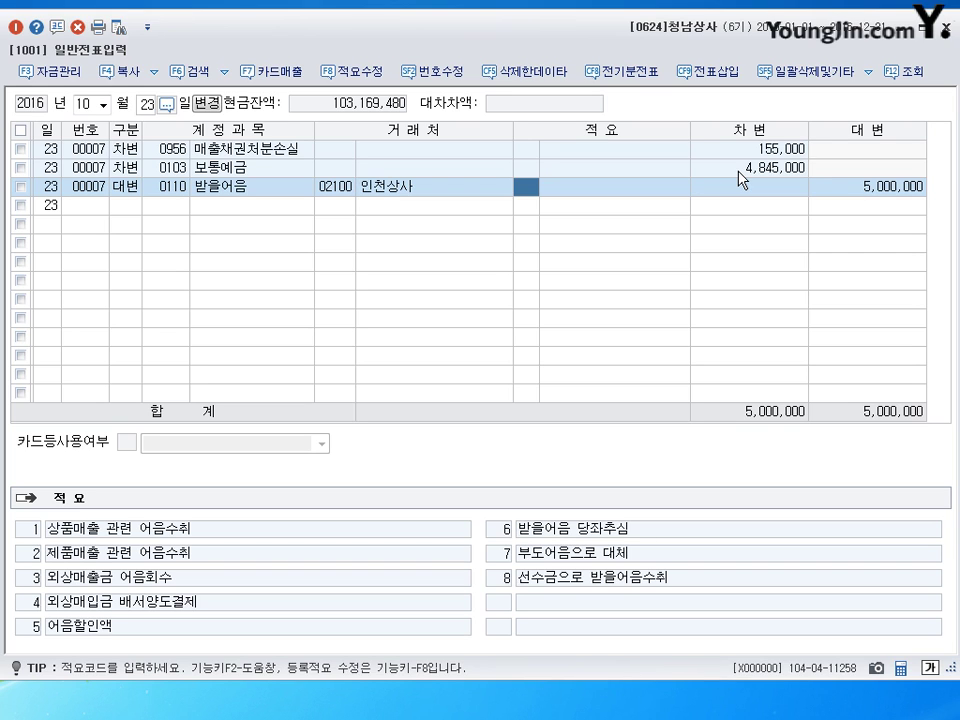
key("Return")
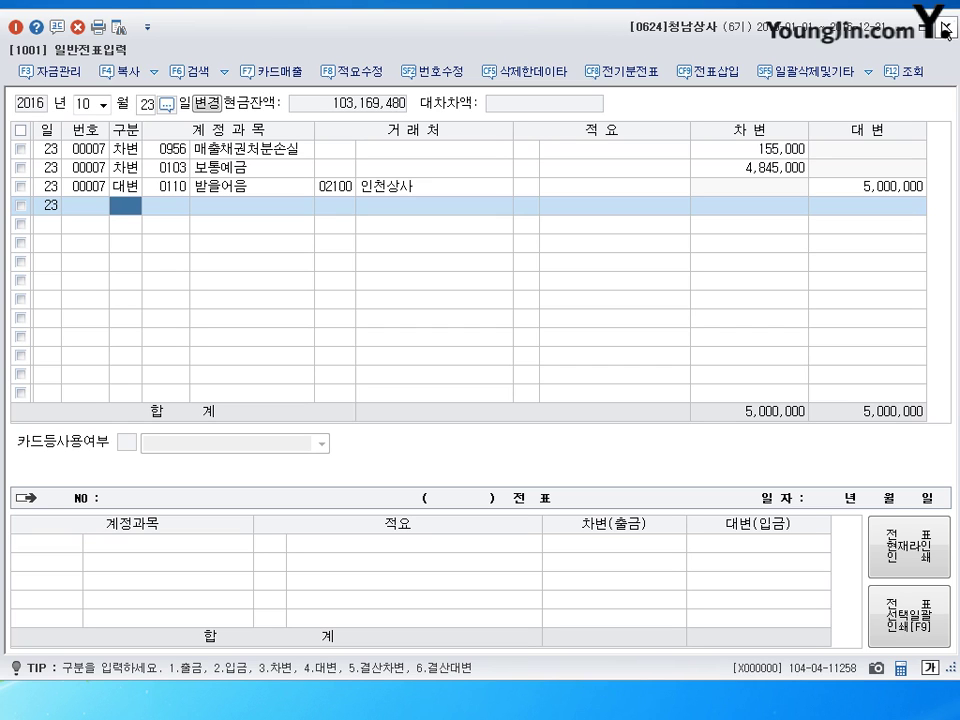
left_click(143, 107)
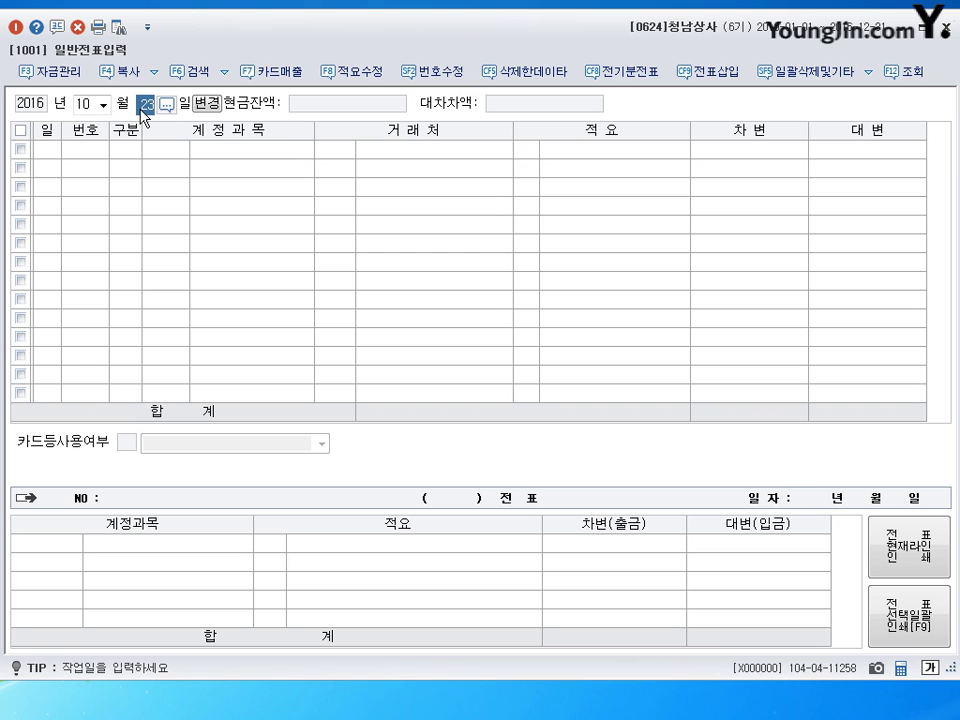
Load the October 18 vouchers and select the 장기차입금 credit line's account code.
type("18")
key("Return")
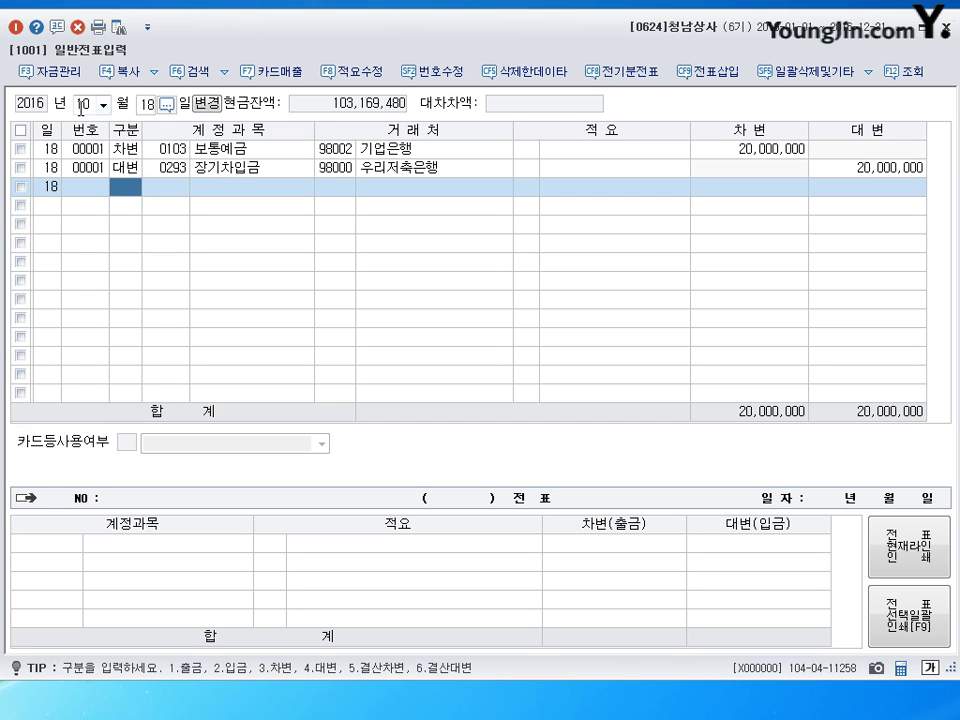
left_click(234, 169)
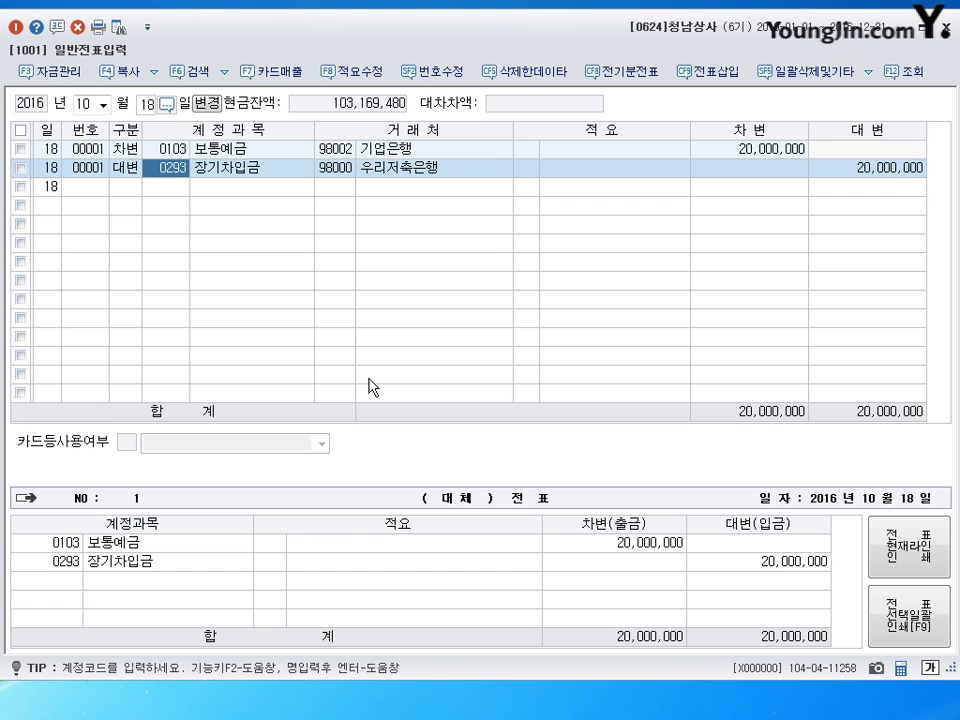
key("Return")
key("Left")
key("Return")
key("Left")
key("Return")
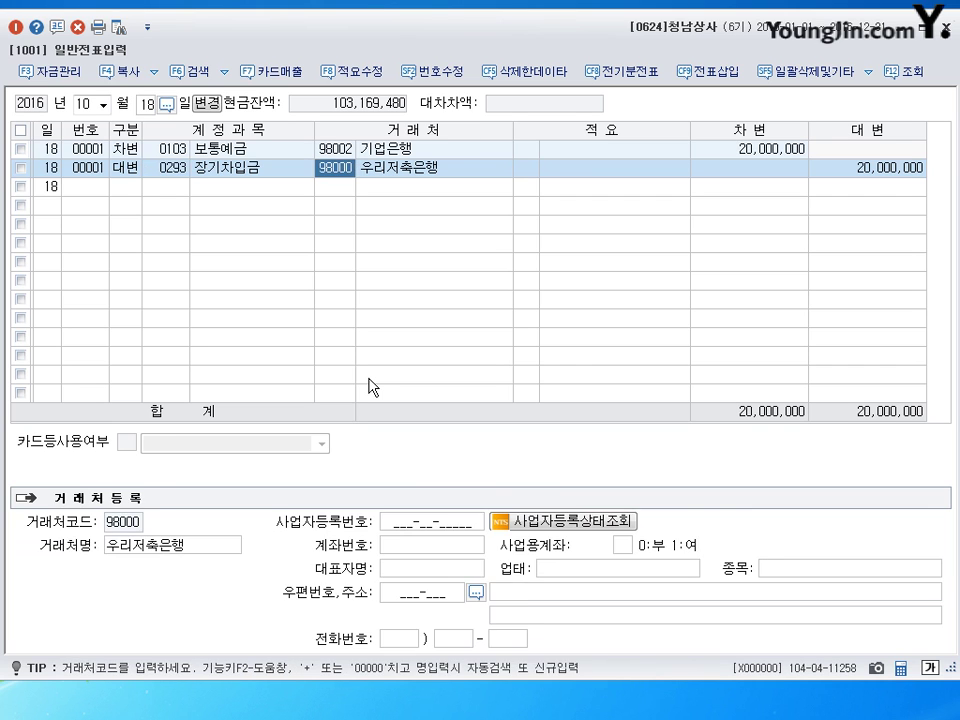
key("Left")
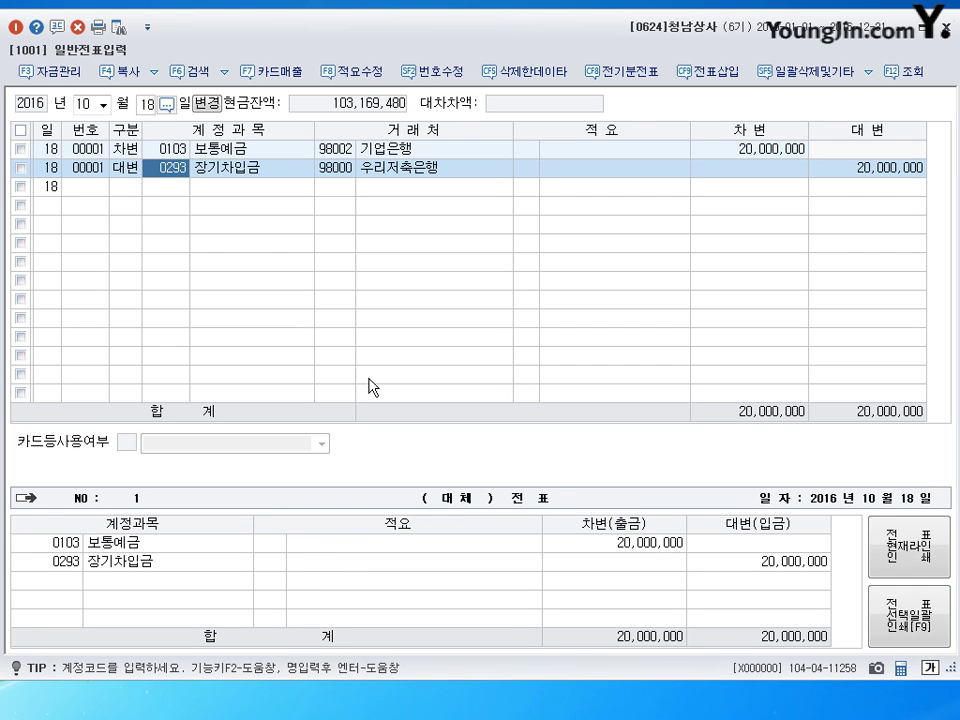
Replace the credit account with 0260 단기차입금 via a 단기 account search.
type("단기")
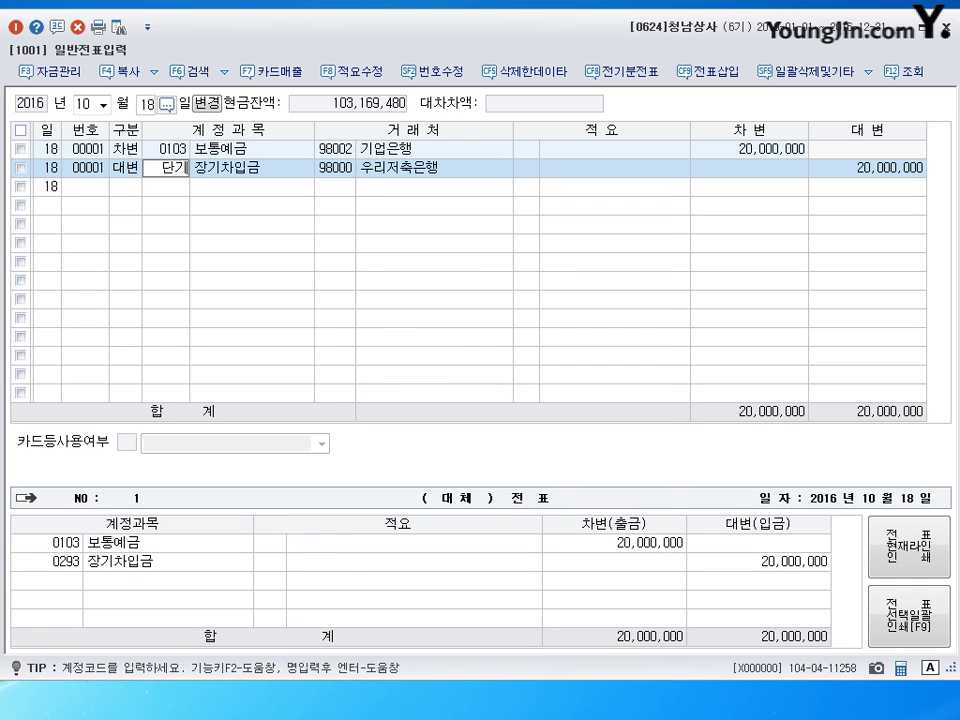
key("Return")
key("Down")
key("Down")
key("Down")
key("Down")
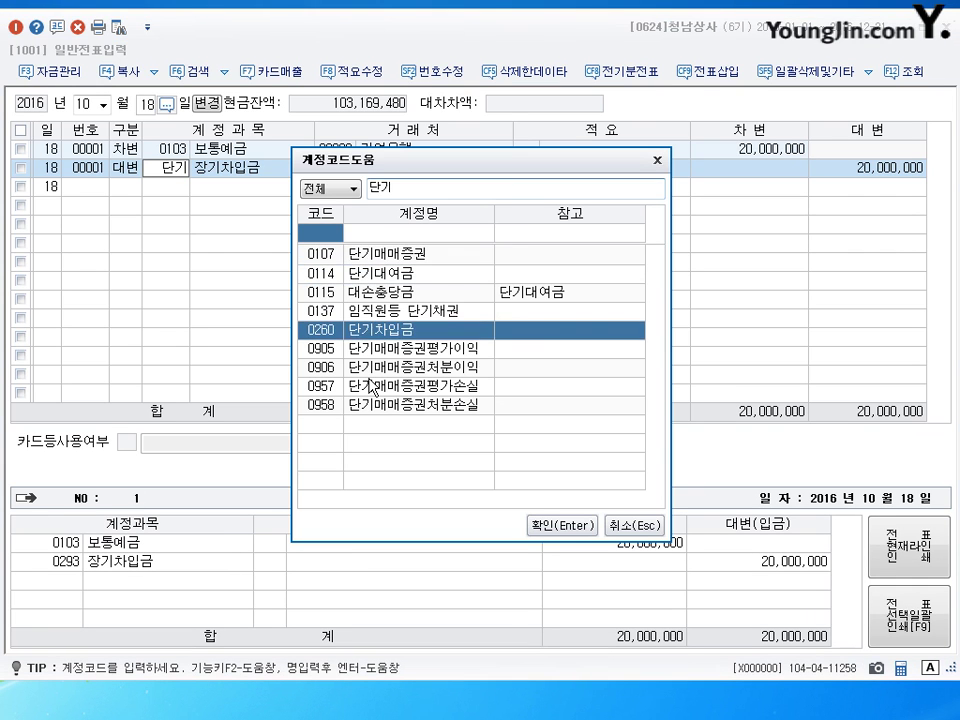
key("Return")
key("Left")
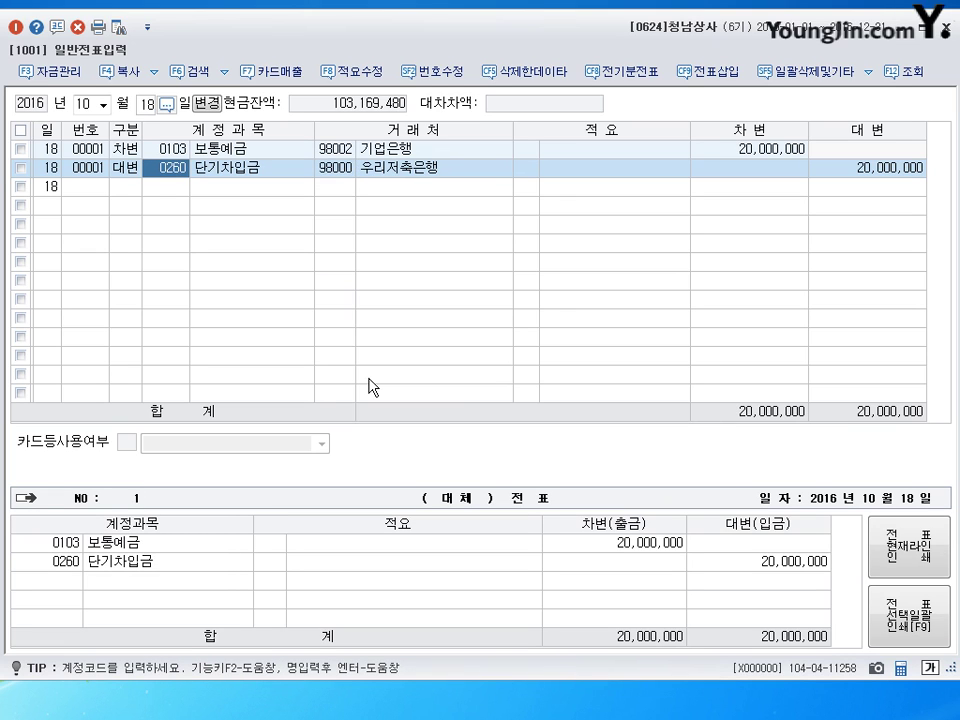
key("Up")
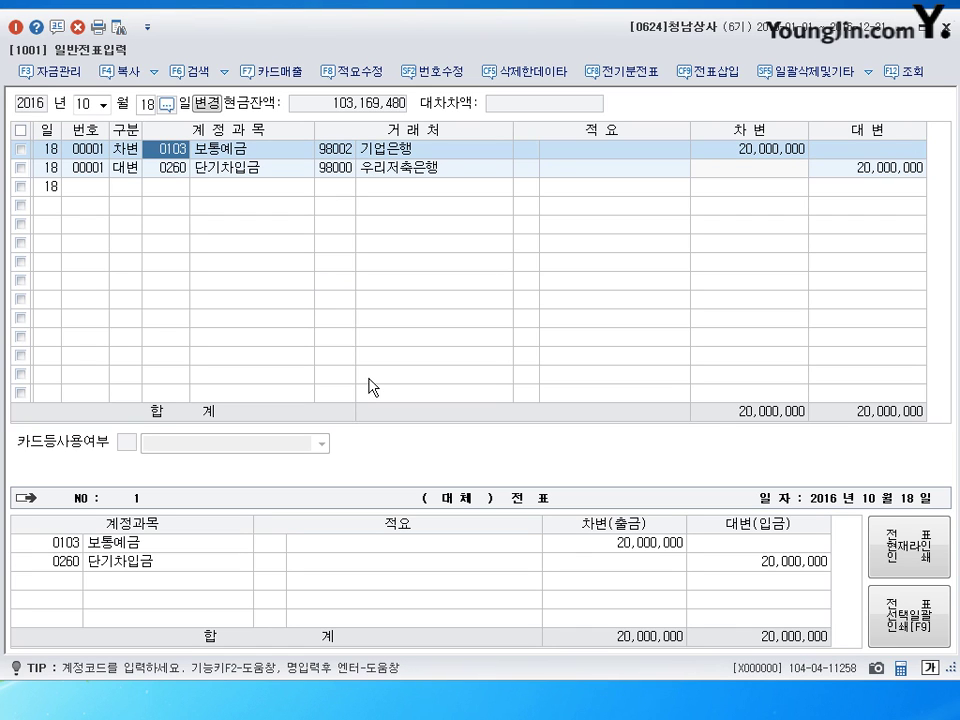
key("Return")
key("Return")
key("Return")
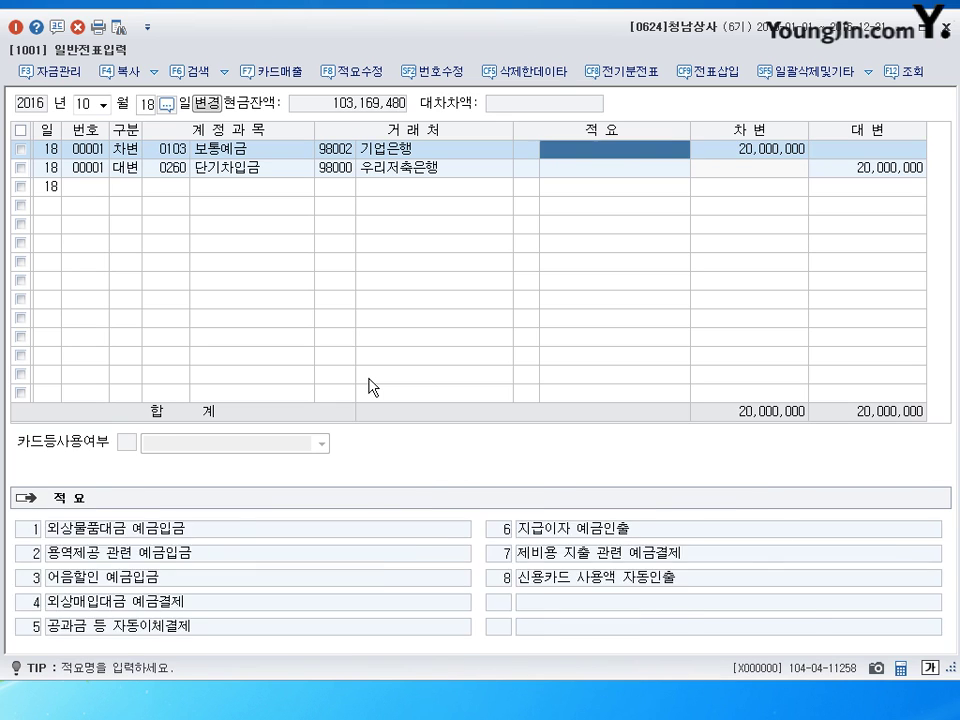
Reduce the 보통예금 debit to 19,500,000 and insert a 0951 이자비용 debit line for 500,000.
key("Return")
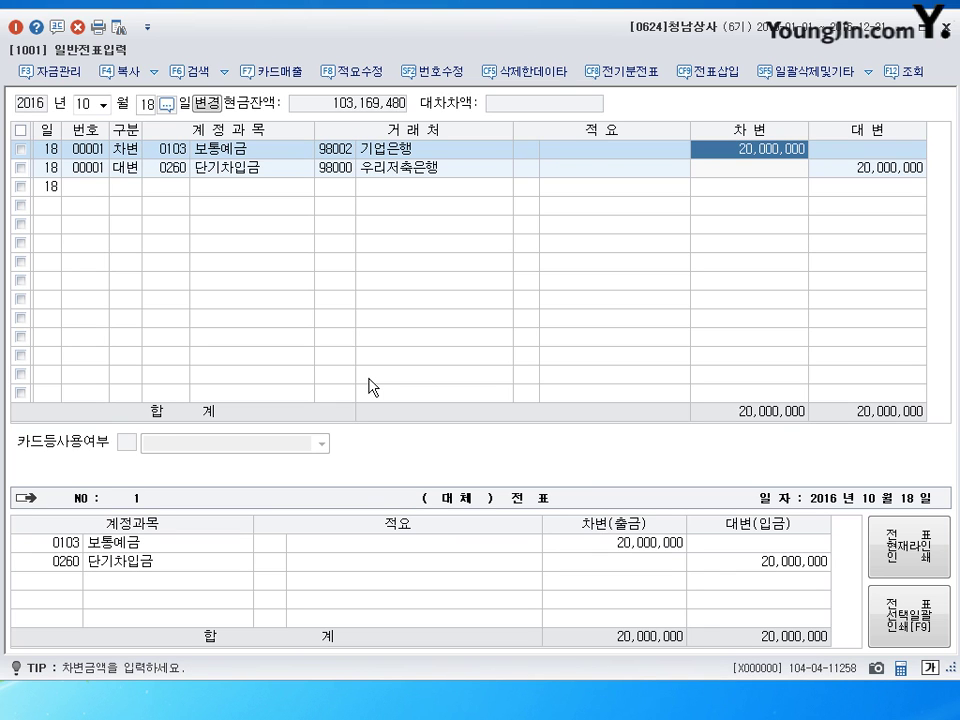
type("19500000")
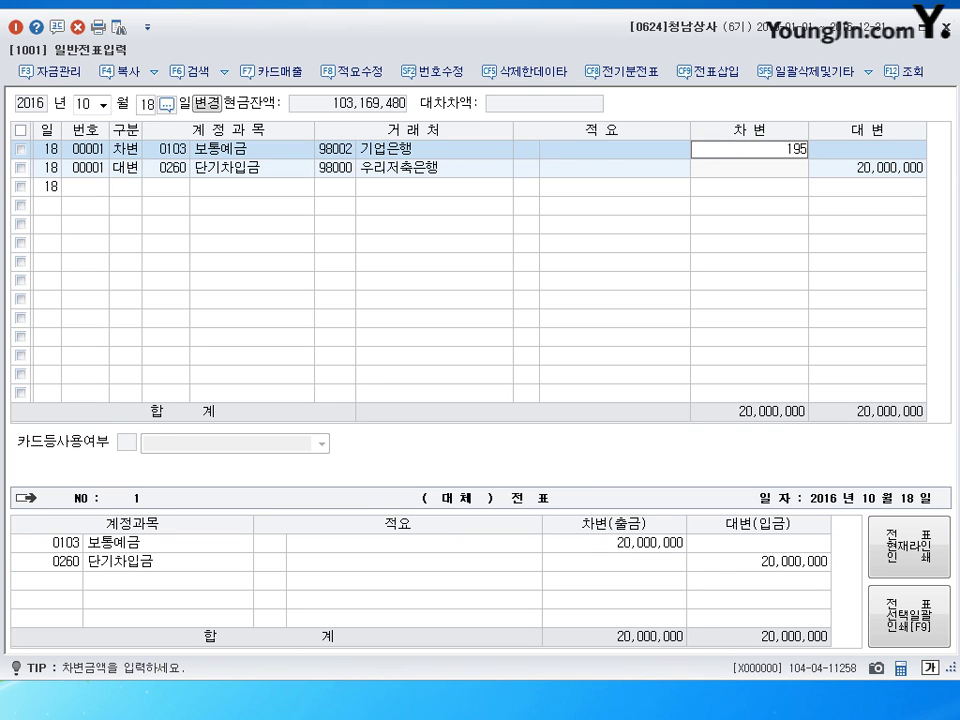
key("Return")
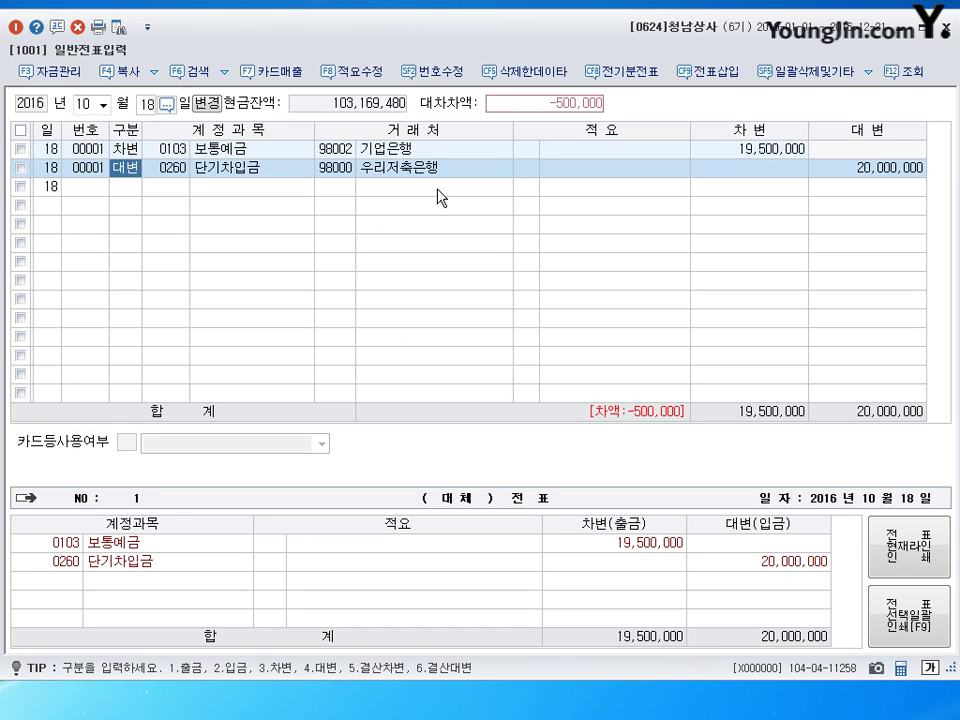
left_click(716, 73)
type("3")
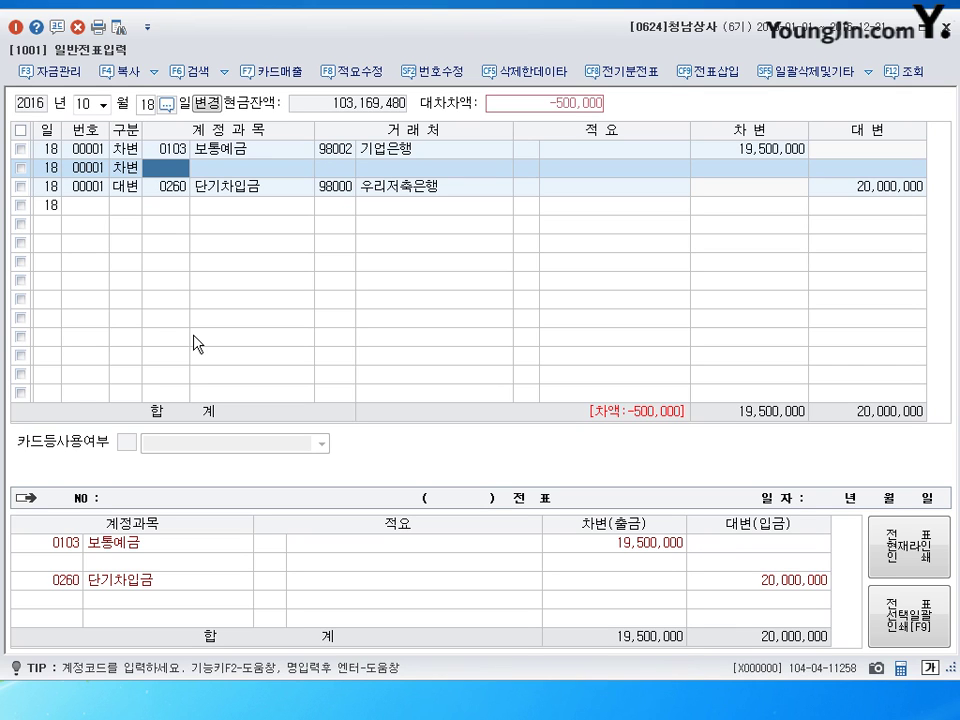
type("951")
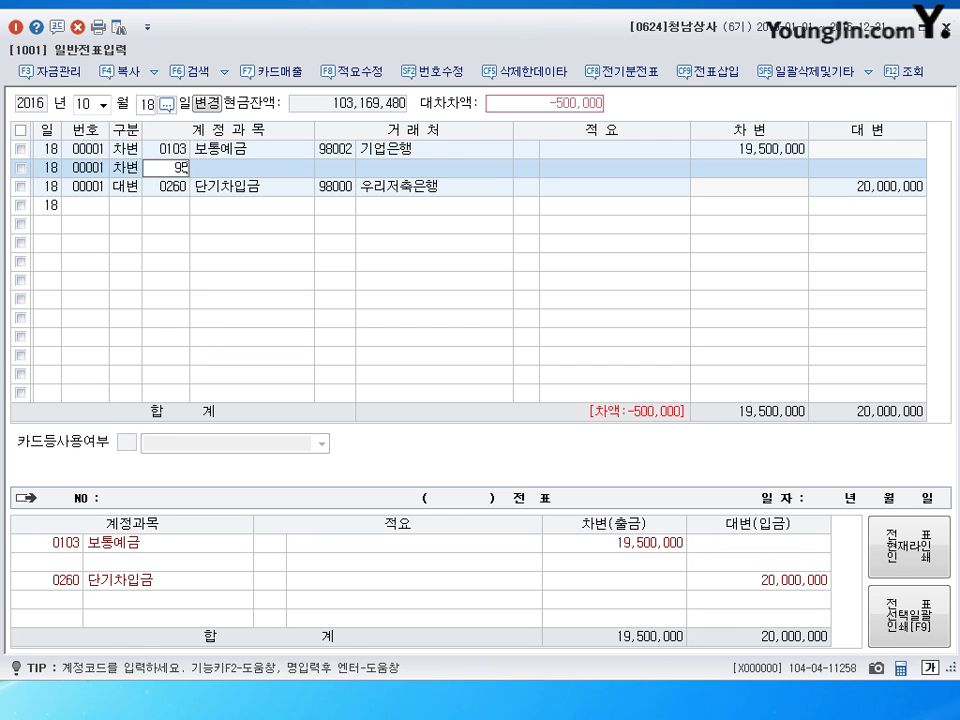
key("Return")
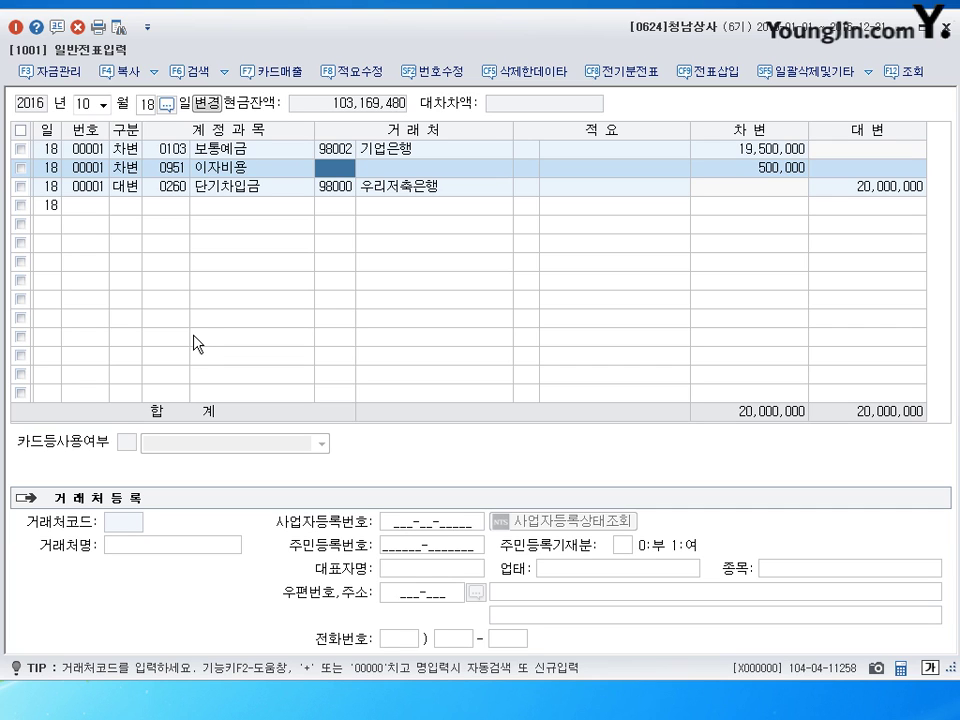
left_click(88, 104)
type("1")
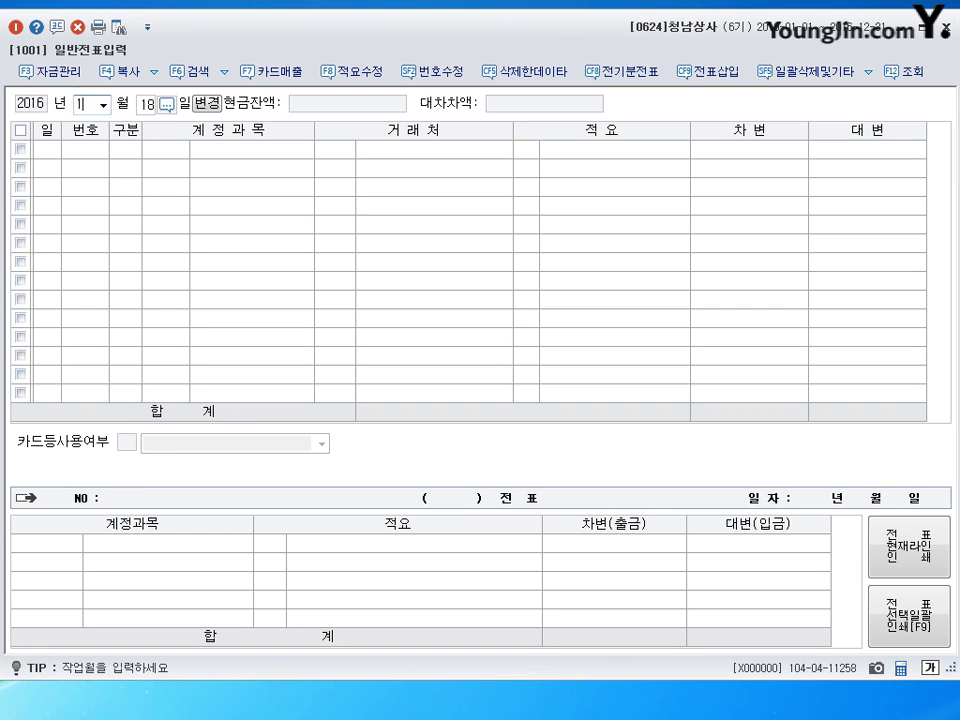
type("1")
type("17")
Load November 17 and review the existing 외상매출금/상품매출 sales voucher lines.
key("Return")
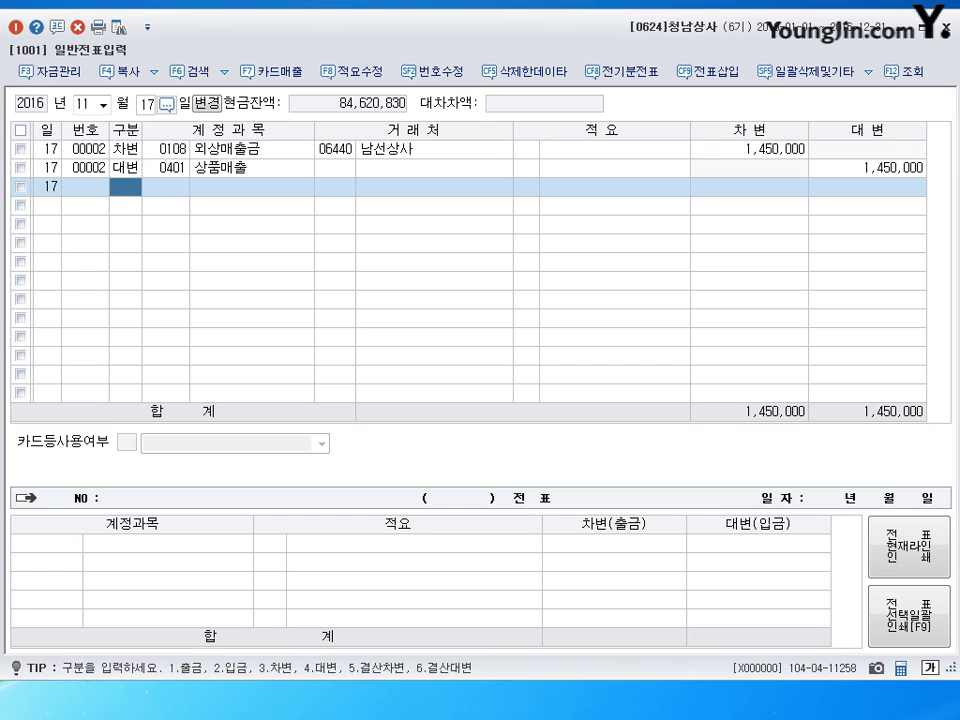
key("Up")
key("Up")
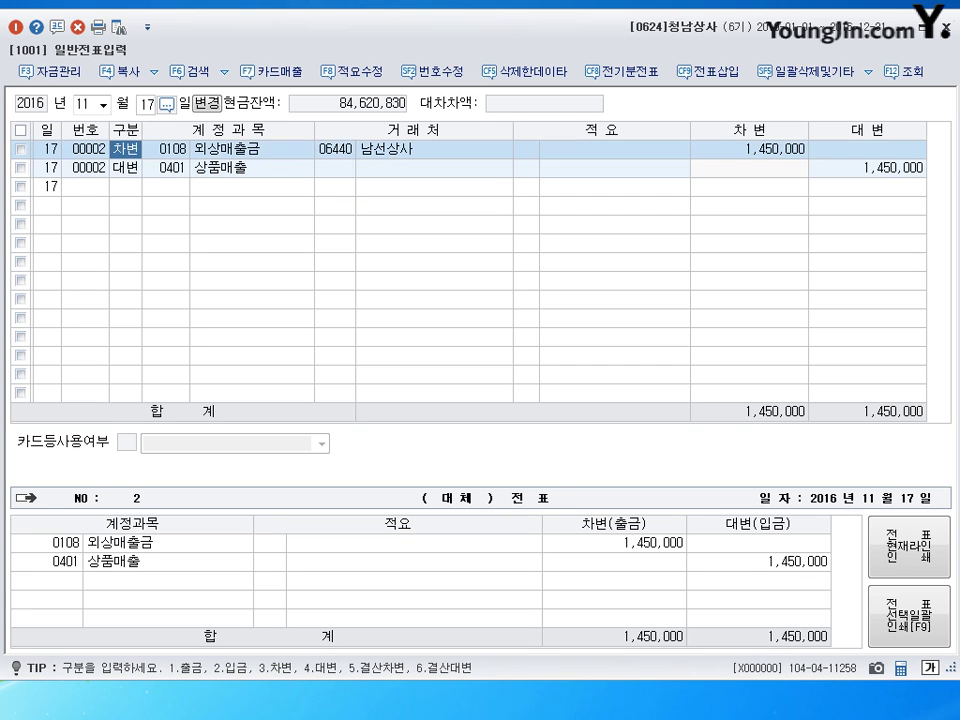
key("Down")
key("Return")
key("Return")
key("Return")
key("Return")
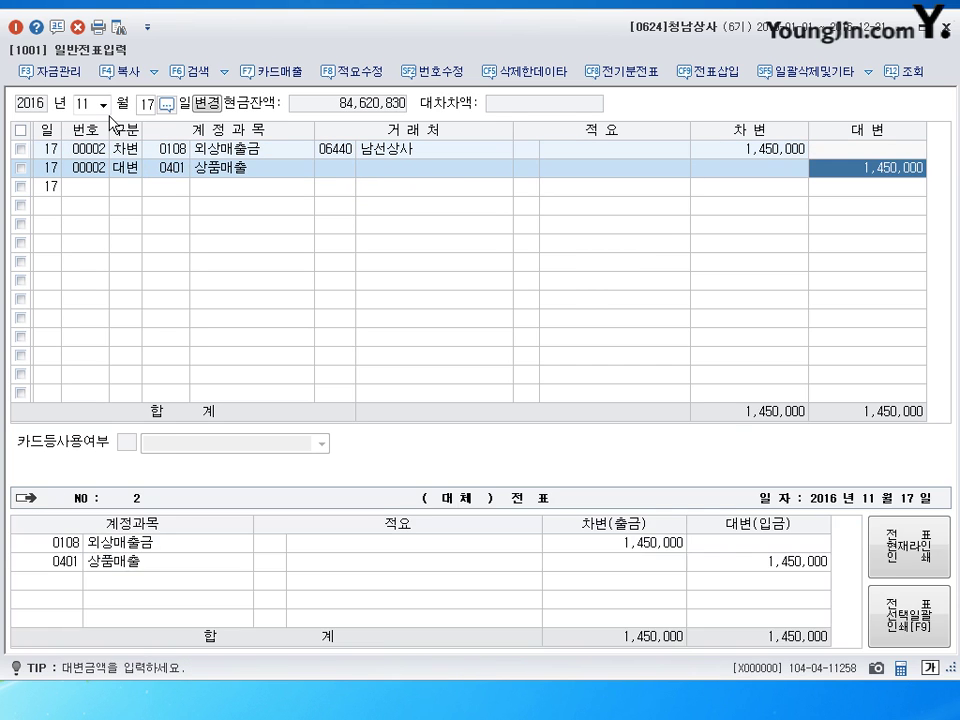
key("Return")
key("Up")
key("Up")
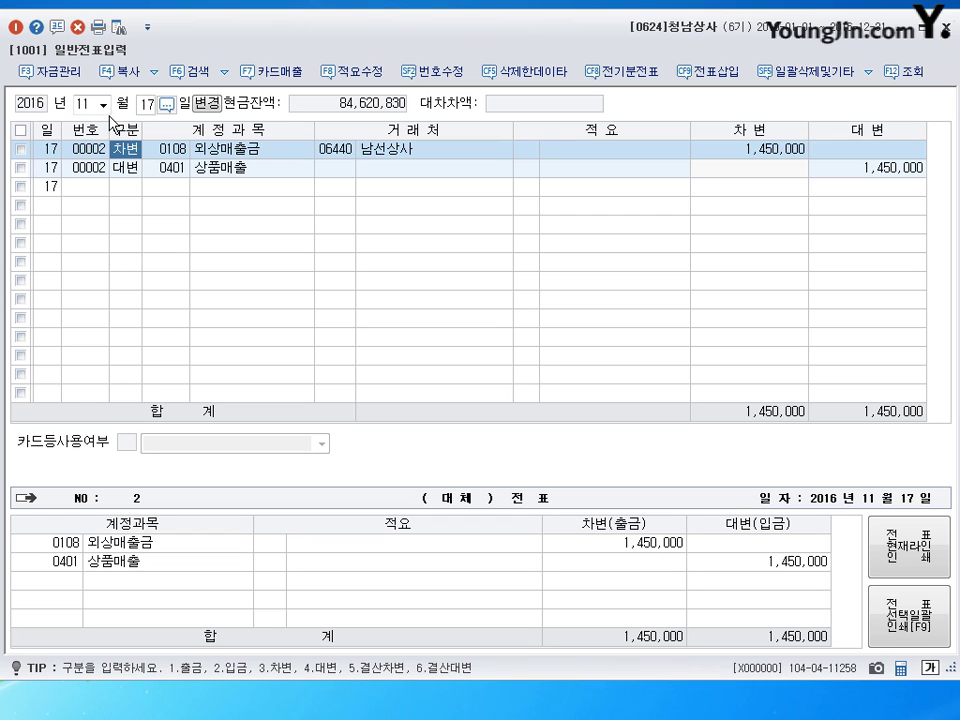
key("Down")
key("Down")
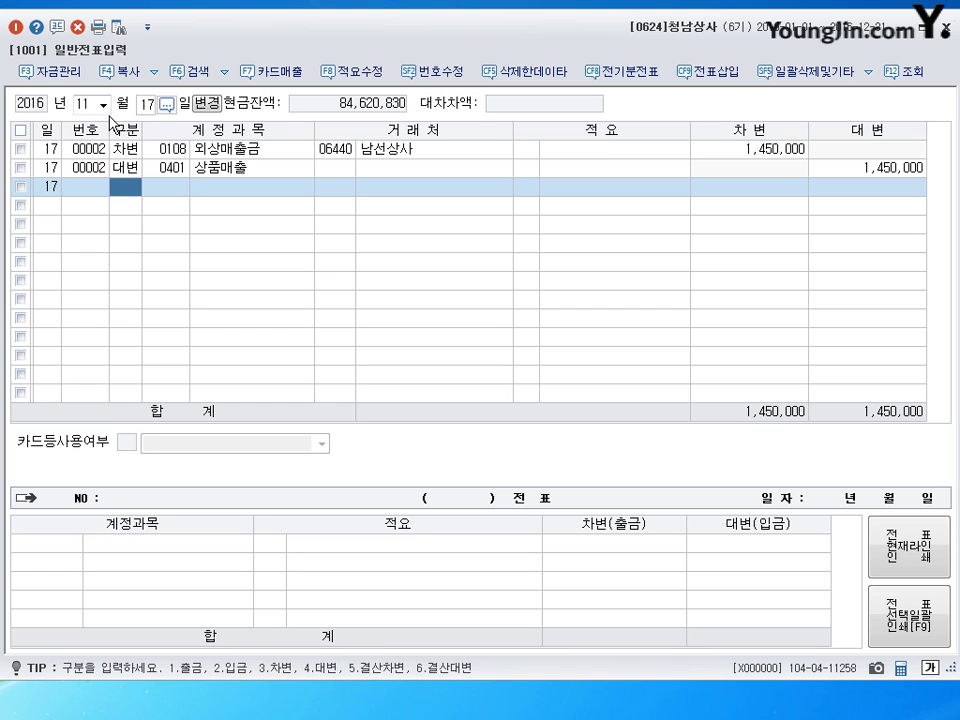
Enter voucher 00003: debit 0824 운반비 30,000, credit 0101 현금.
type("30824")
key("Return")
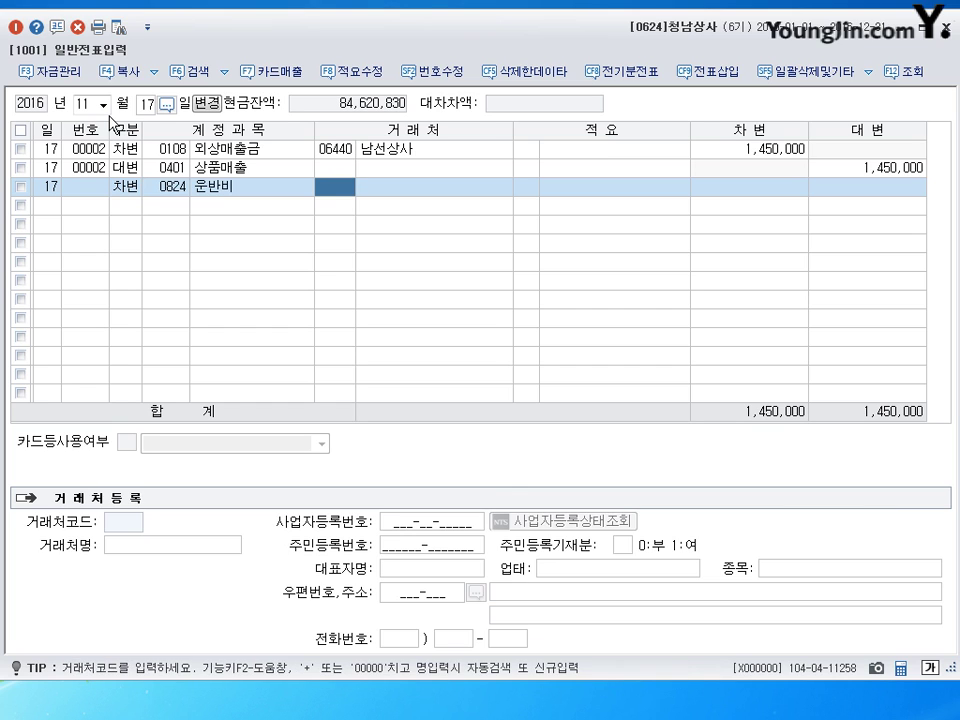
key("Return")
key("Return")
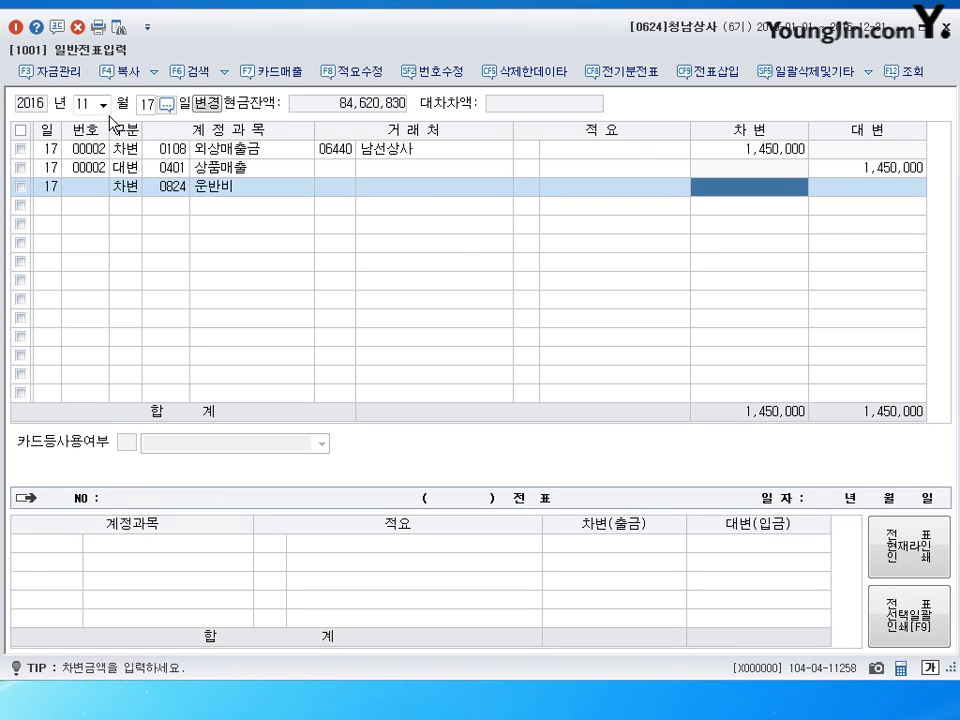
type("300000")
key("Return")
type("4")
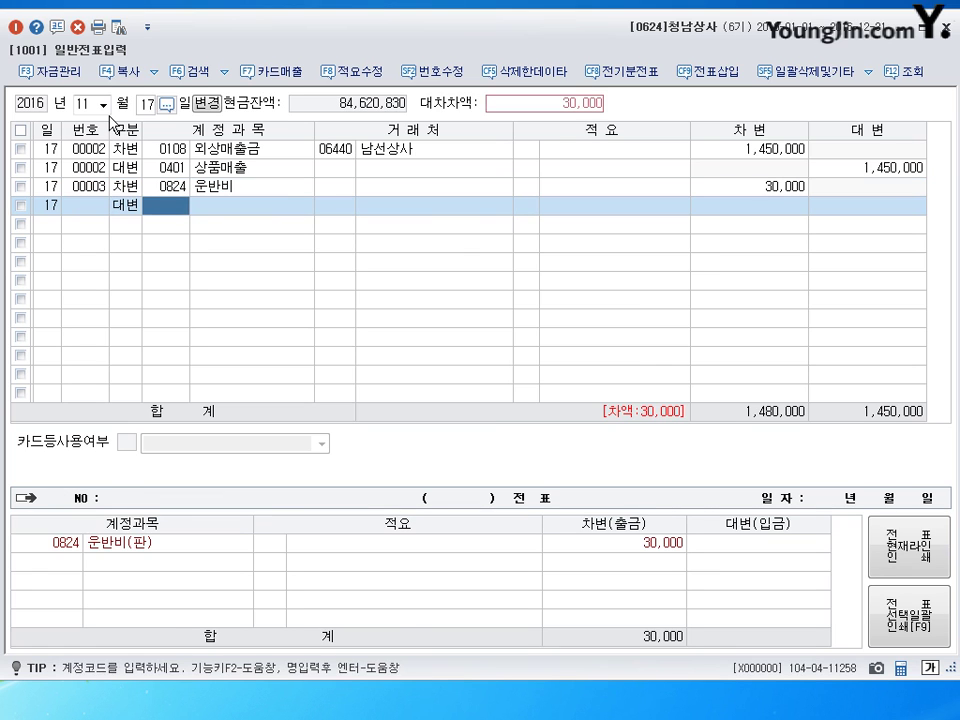
type("0101")
key("Return")
key("Return")
key("Return")
key("Return")
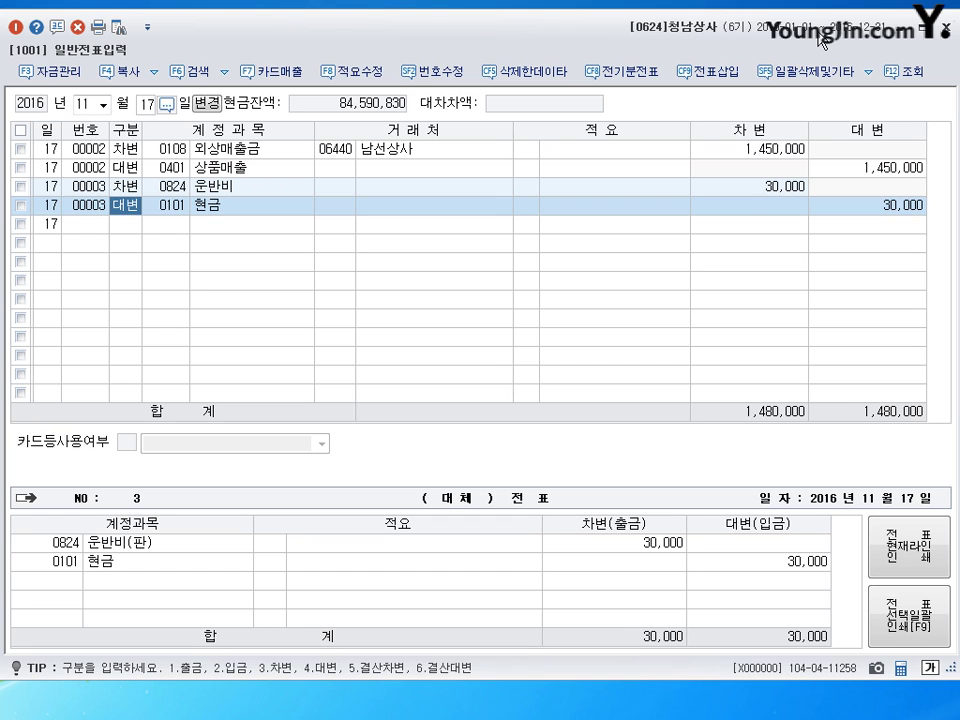
Set the date to 12/31, reopening 일반전표입력 from the main menu to reach December 31.
left_click(85, 104)
type("1")
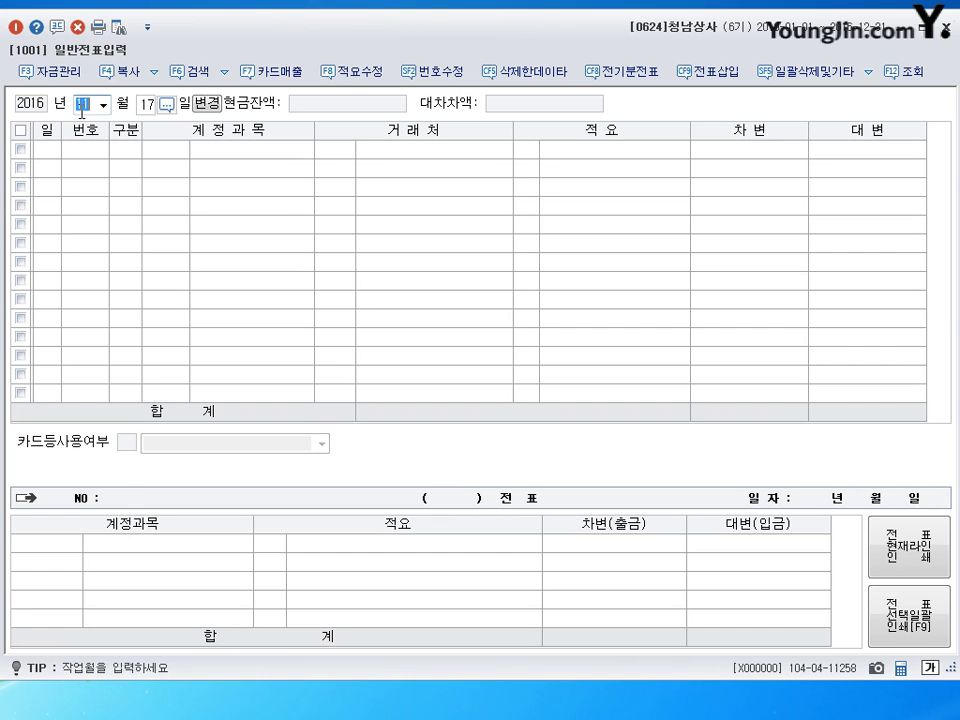
type("2")
key("Return")
type("31")
key("Return")
type("2")
key("Return")
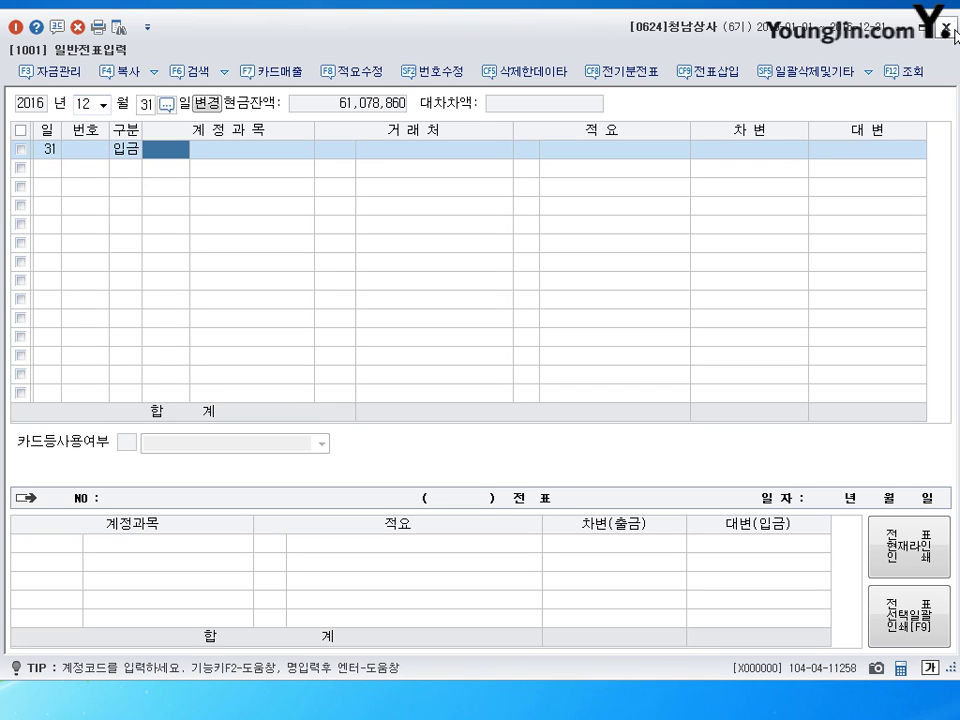
key("Escape")
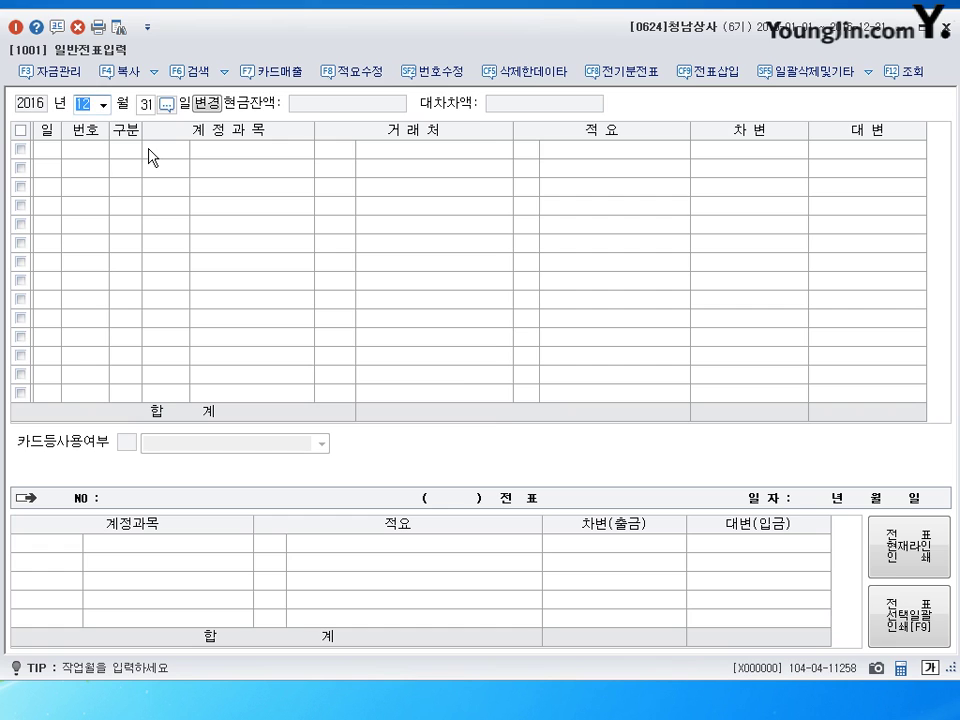
key("Escape")
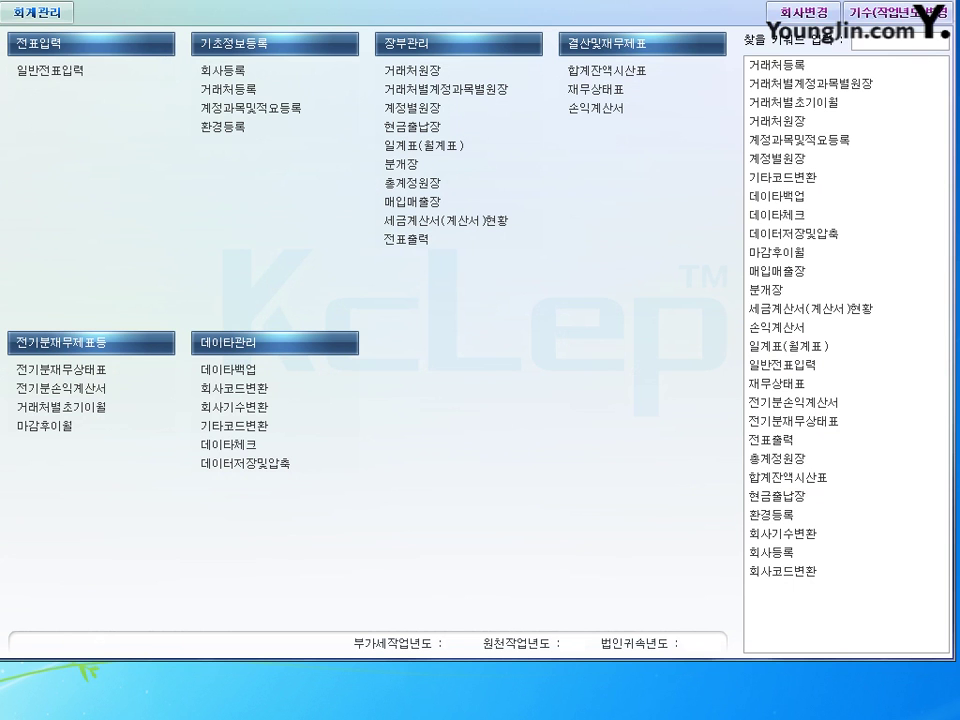
left_click(50, 70)
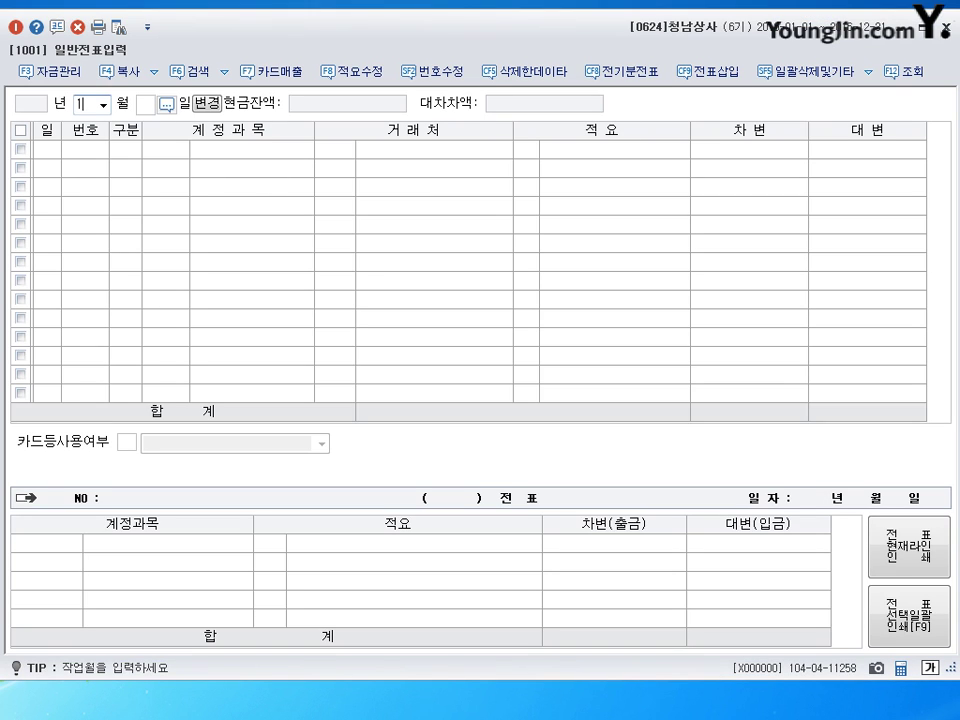
type("31")
key("Return")
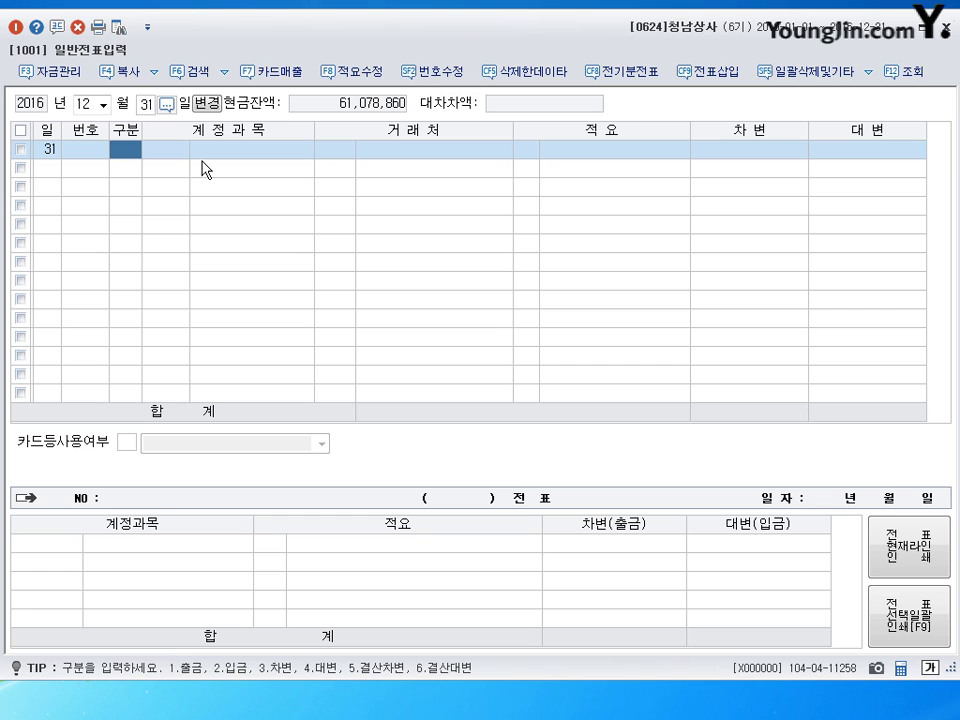
Debit 0901 이자수익 150,000 and credit 0263 선수수익 150,000 on voucher 00013.
type("3901")
key("Return")
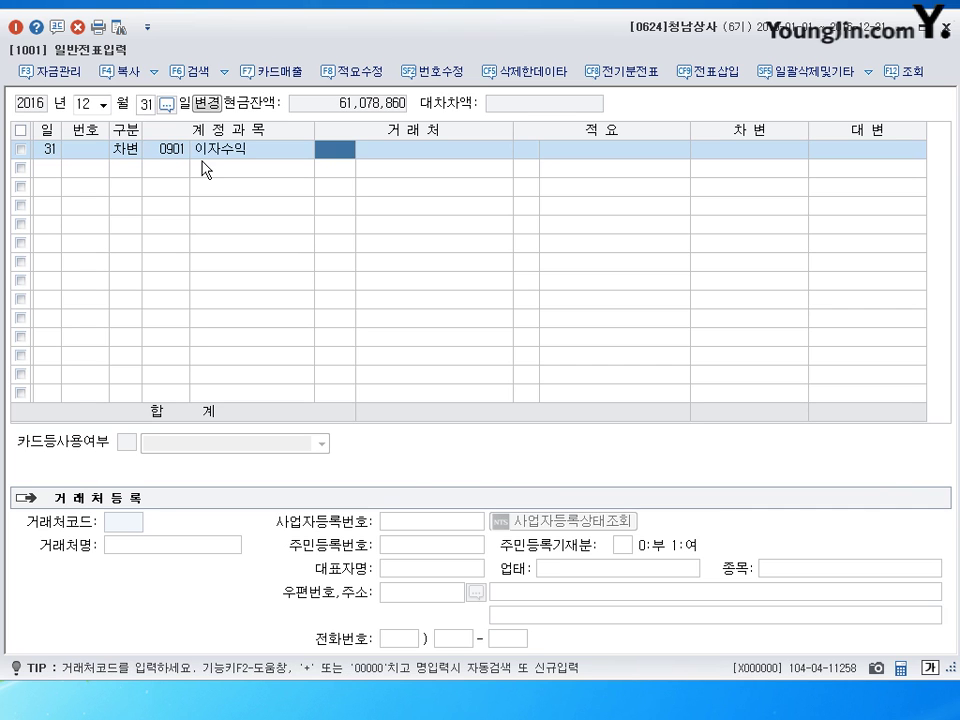
key("Return")
key("Return")
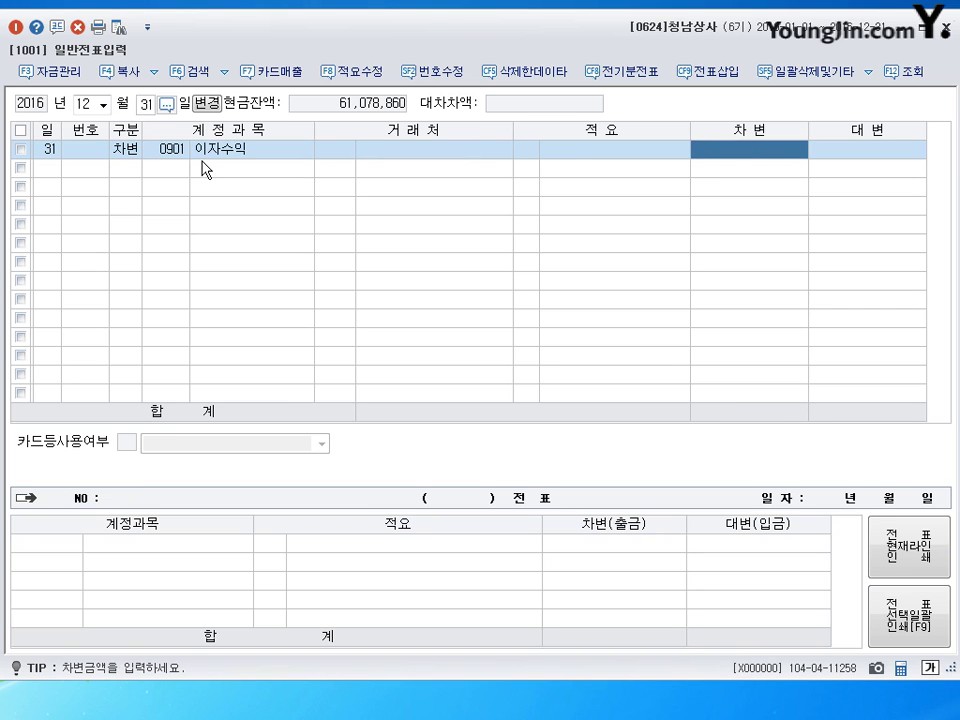
type("1500000")
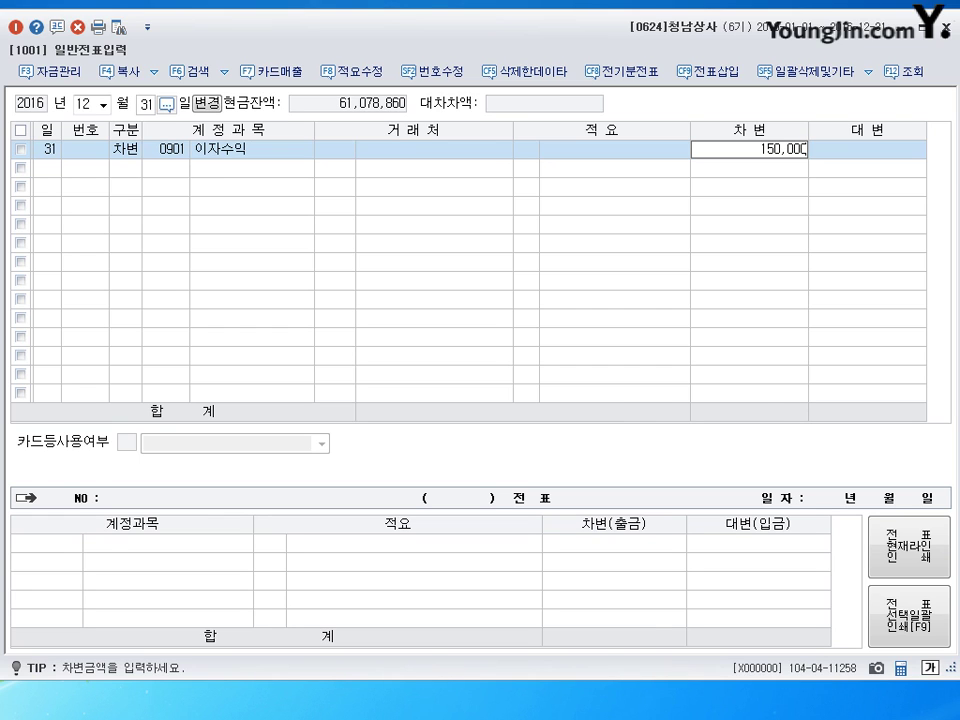
key("Return")
type("4")
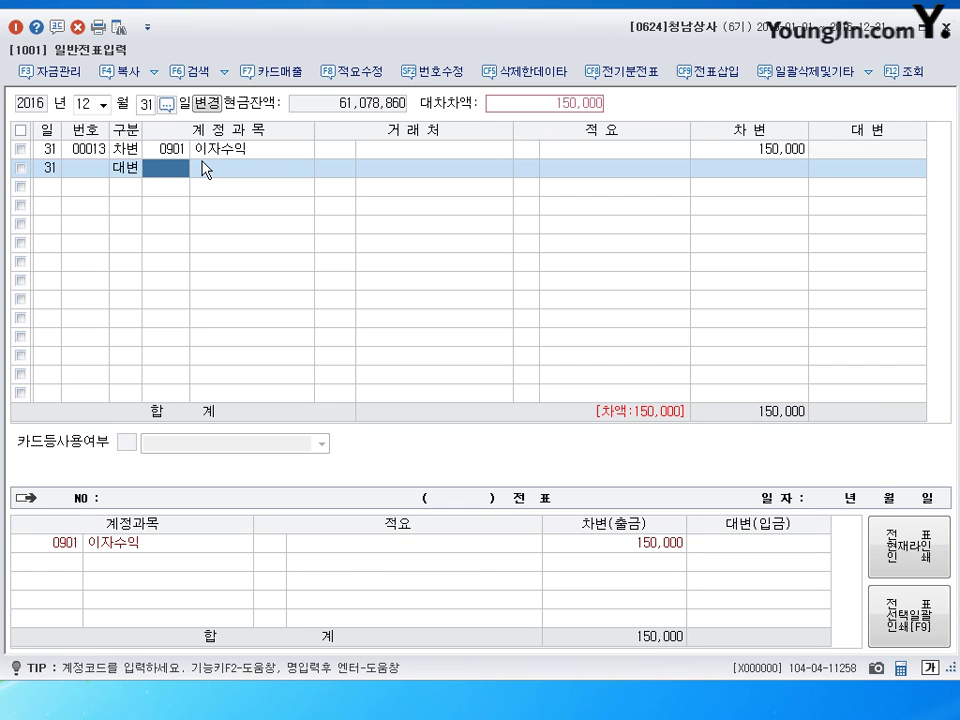
type("263")
key("Return")
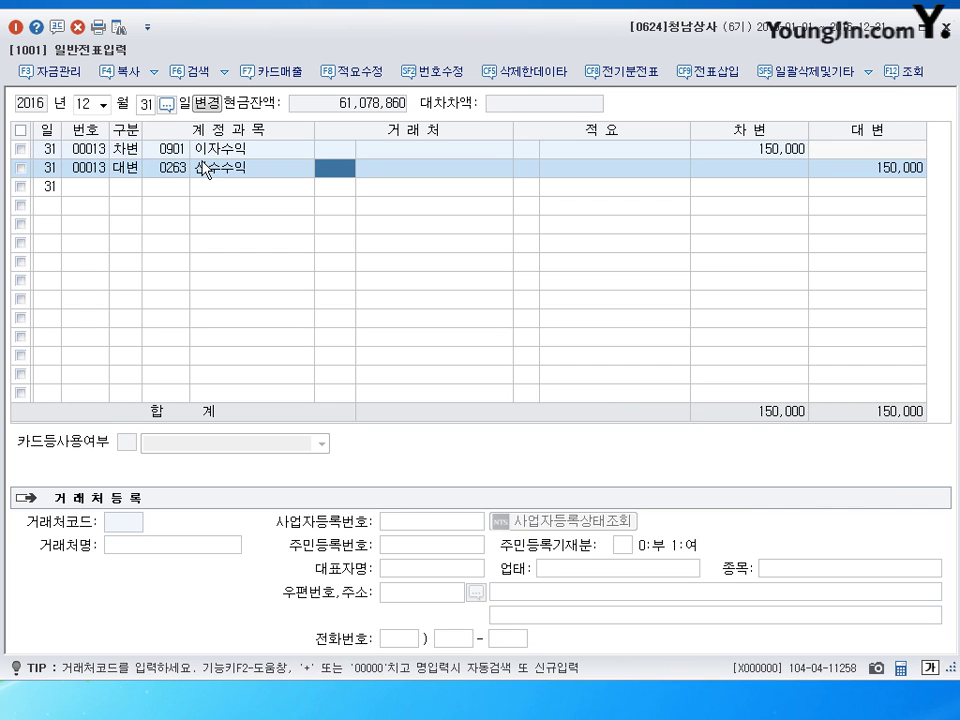
key("Return")
key("Return")
key("Return")
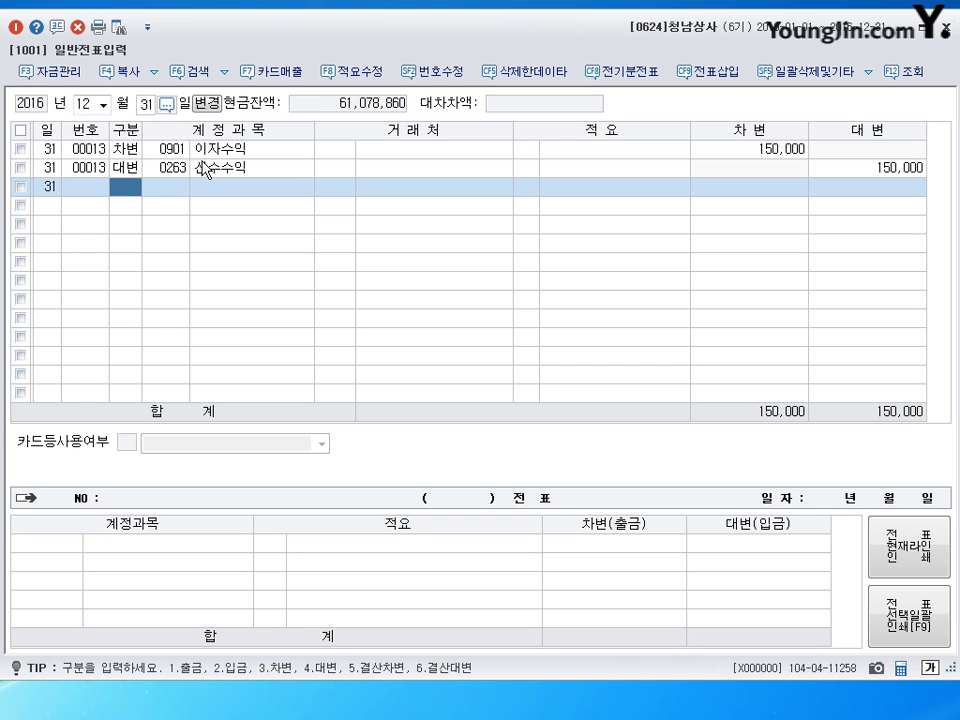
Debit 0801 급여 2,500,000 and set the credit line to 0262 미지급비용 on voucher 00014.
key("3")
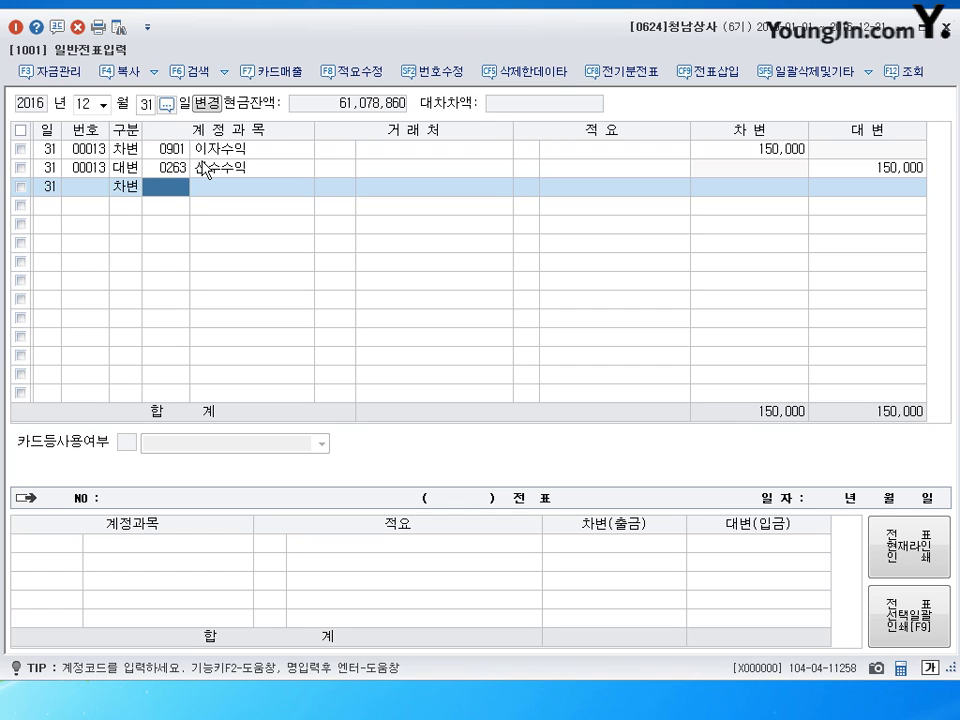
type("0801")
key("Return")
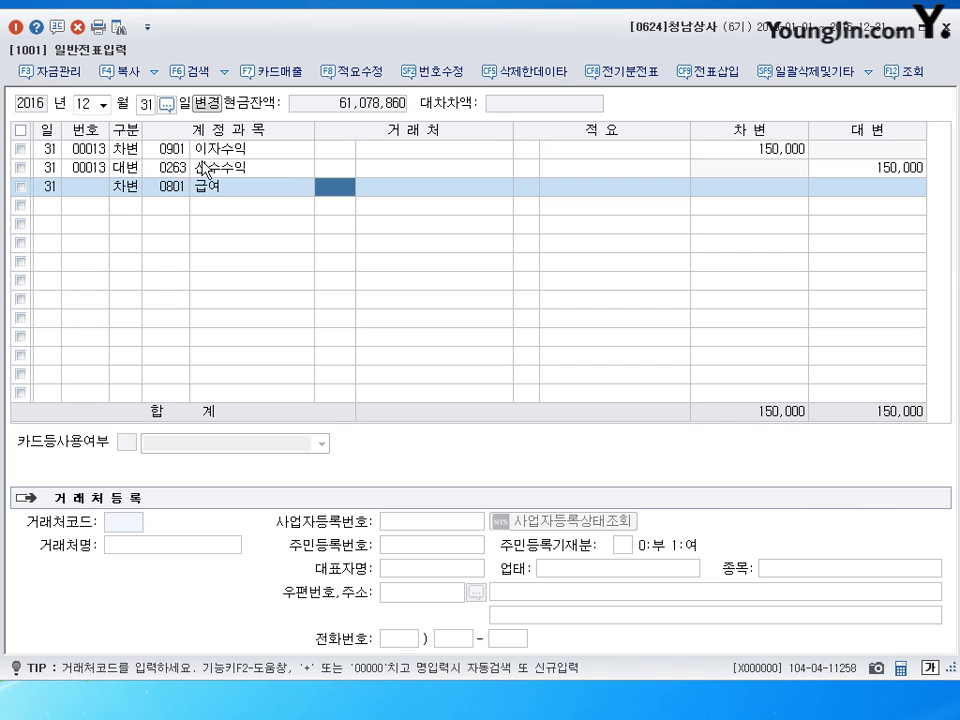
key("Return")
key("Return")
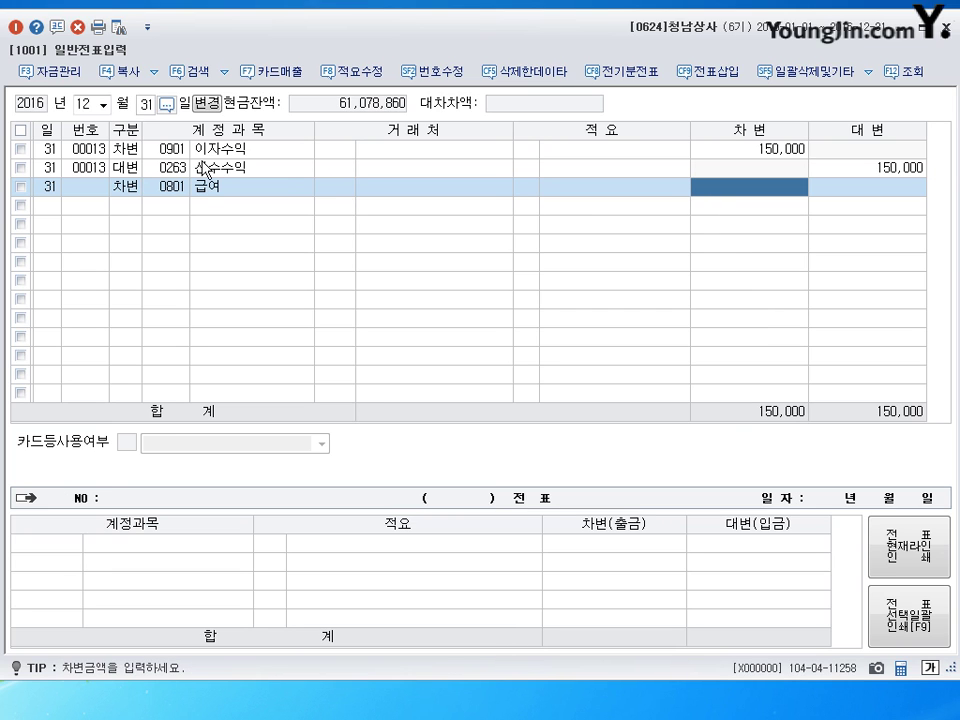
type("2500000")
key("Return")
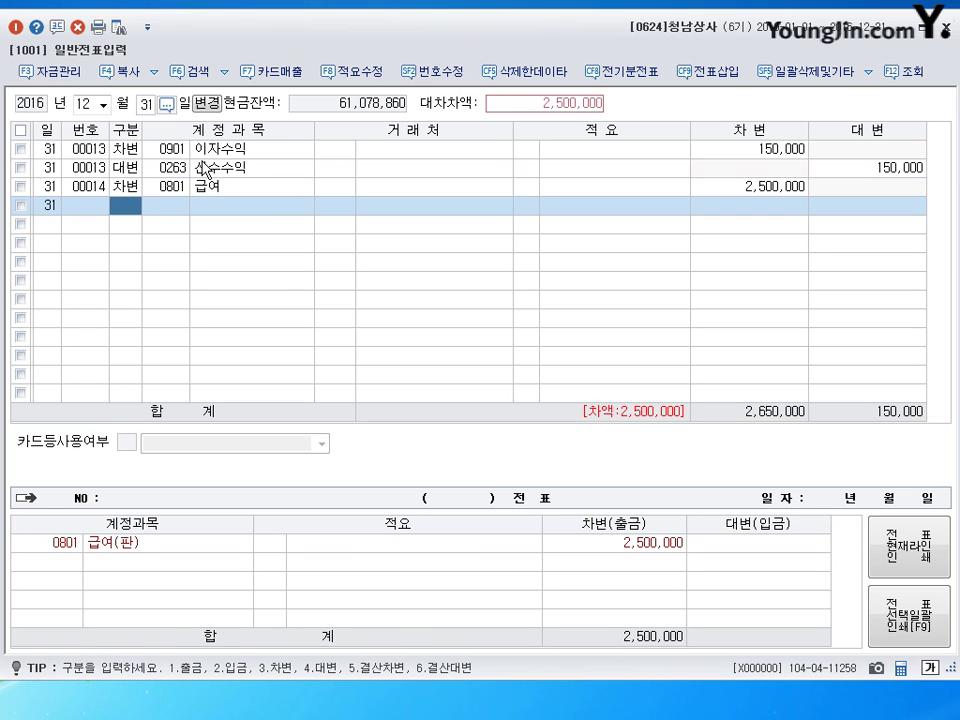
type("4262")
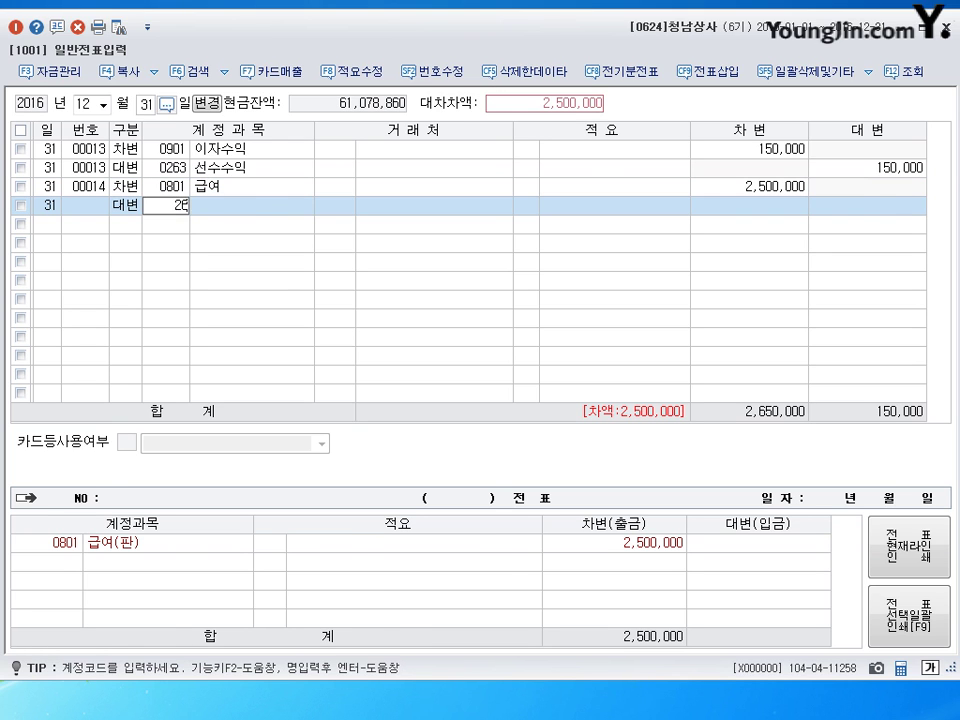
key("Return")
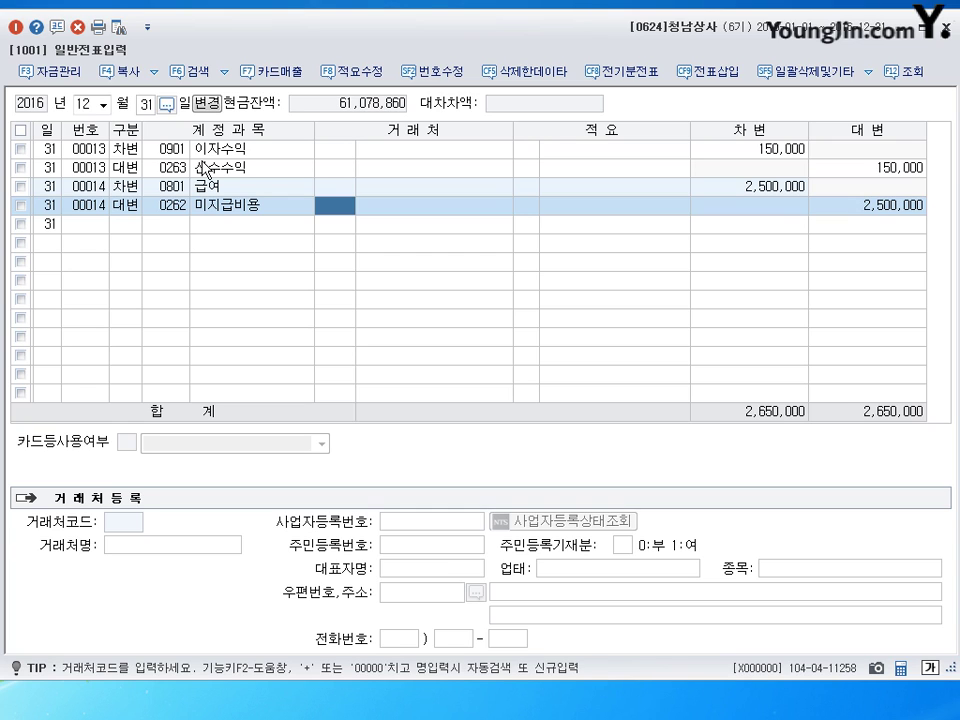
Enter voucher 00015: debit 0951 이자비용 100,000, credit 0262 미지급비용, then close 일반전표입력.
key("Return")
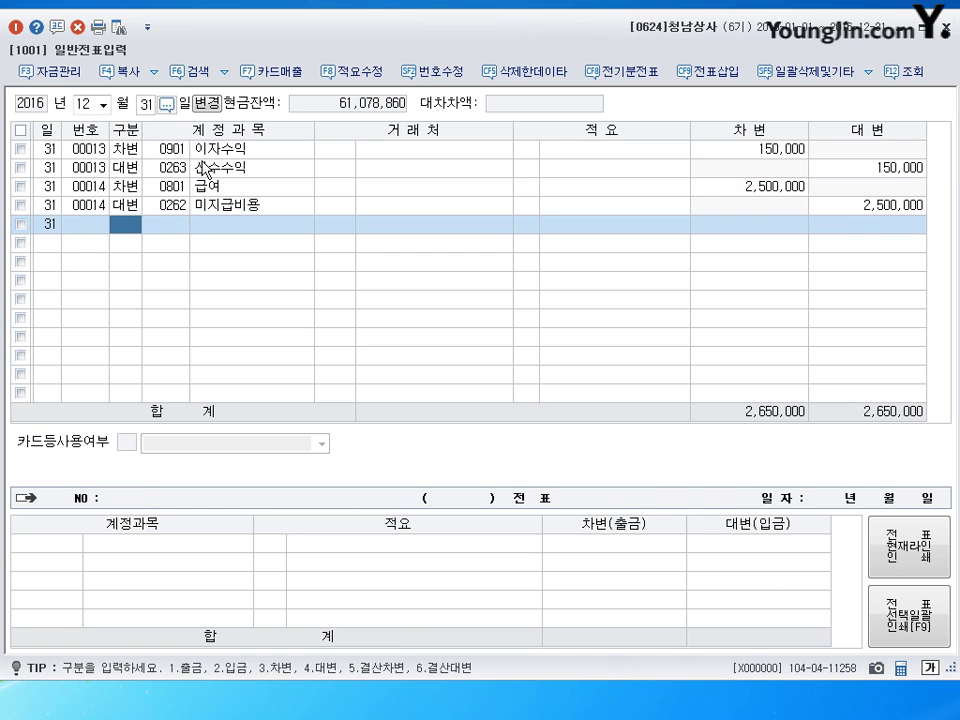
type("3")
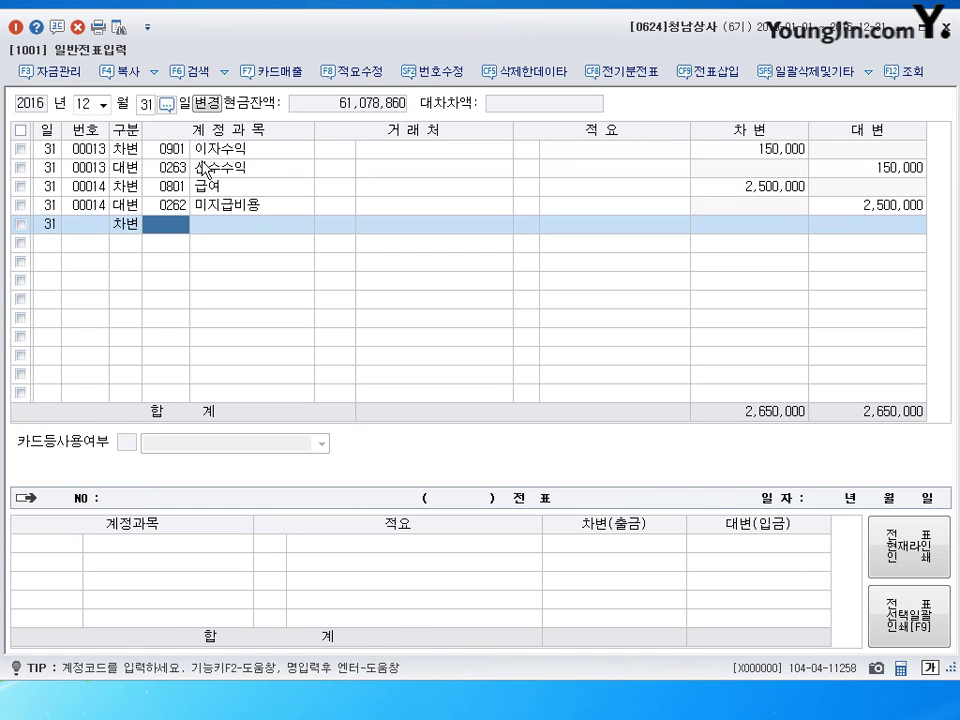
type("951")
key("Return")
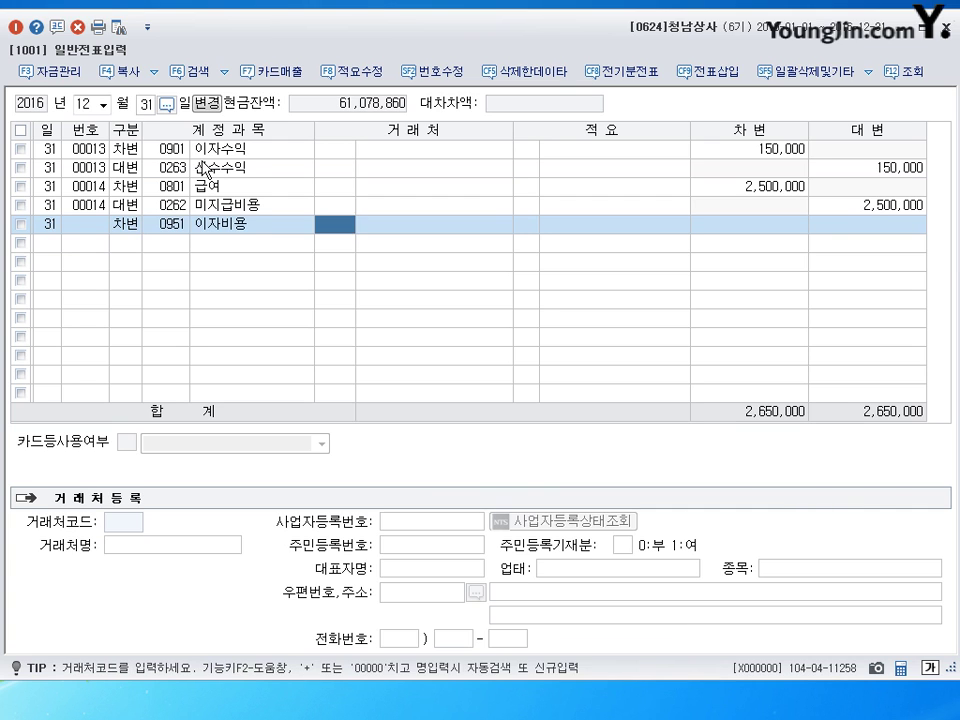
key("Return")
key("Return")
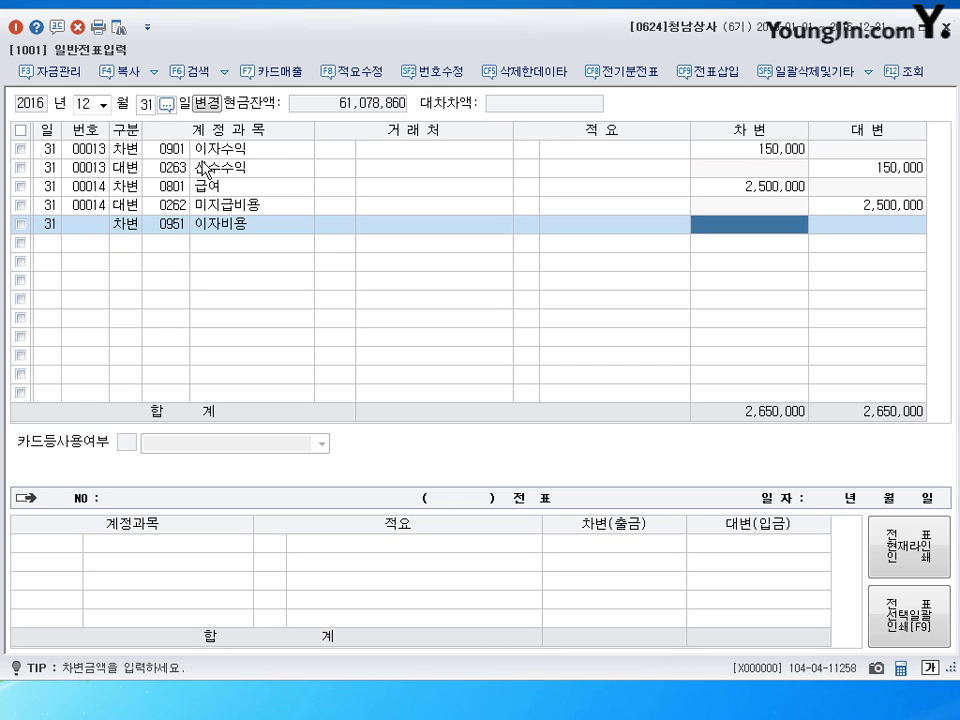
type("100000")
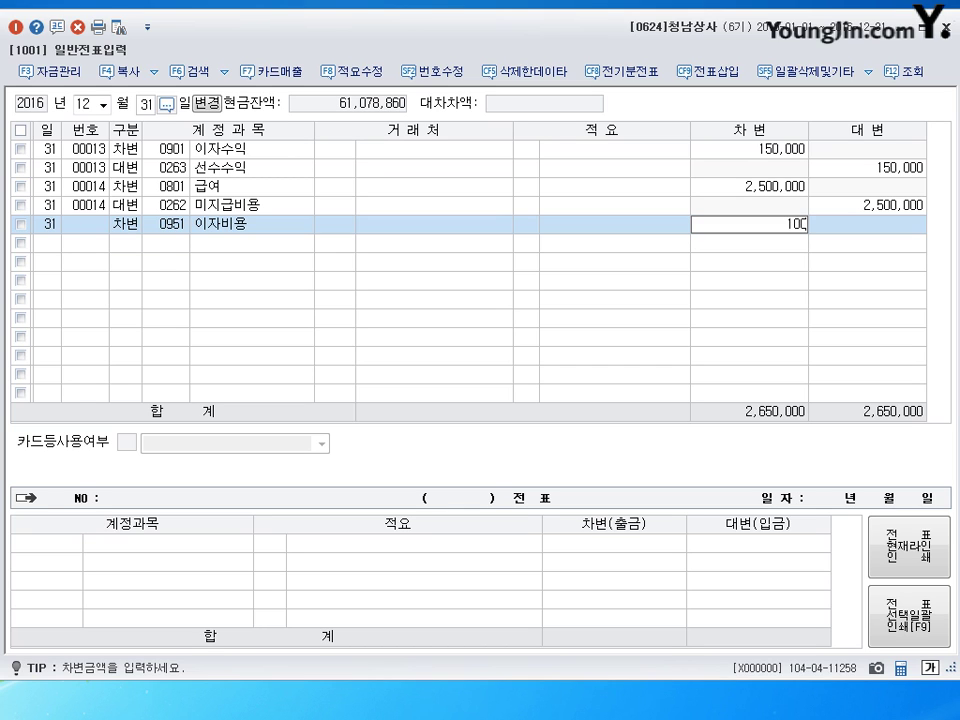
key("Return")
type("4")
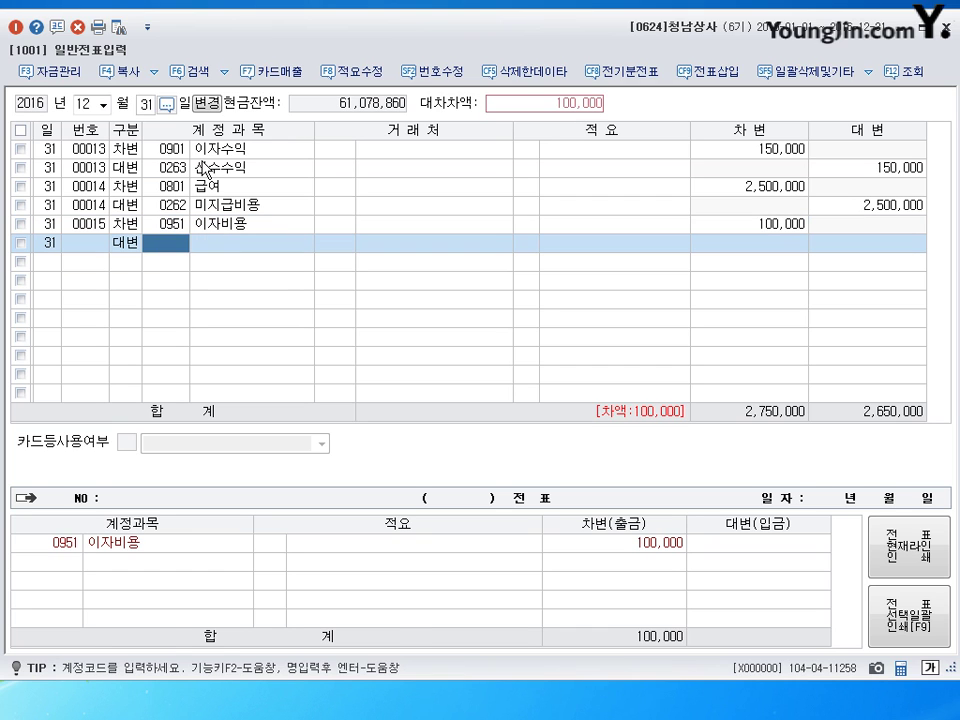
type("262")
key("Return")
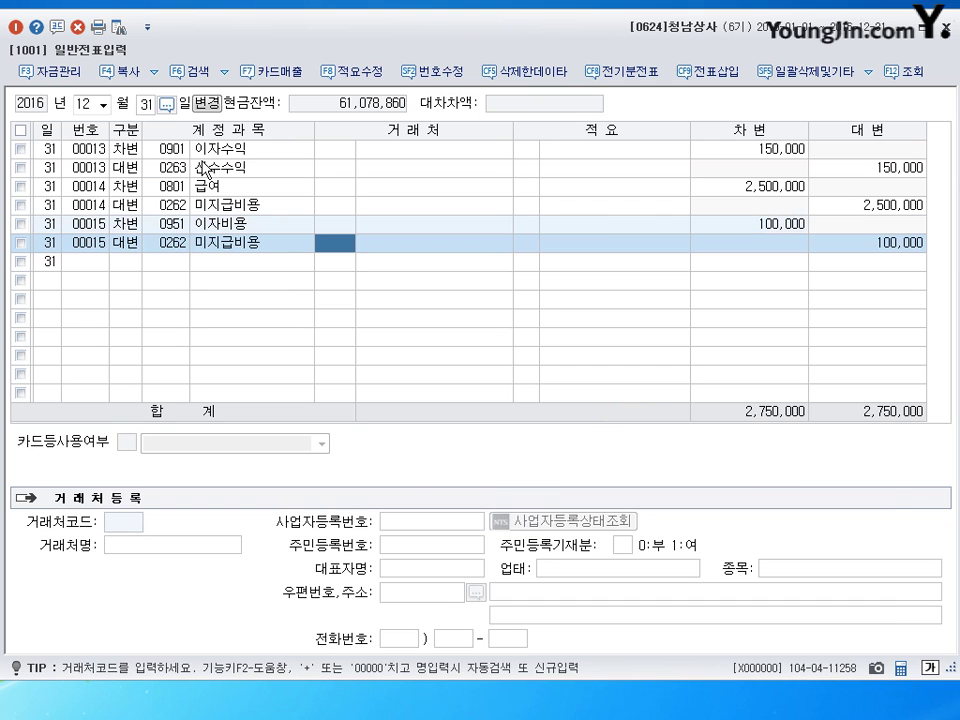
key("Return")
key("Return")
key("Return")
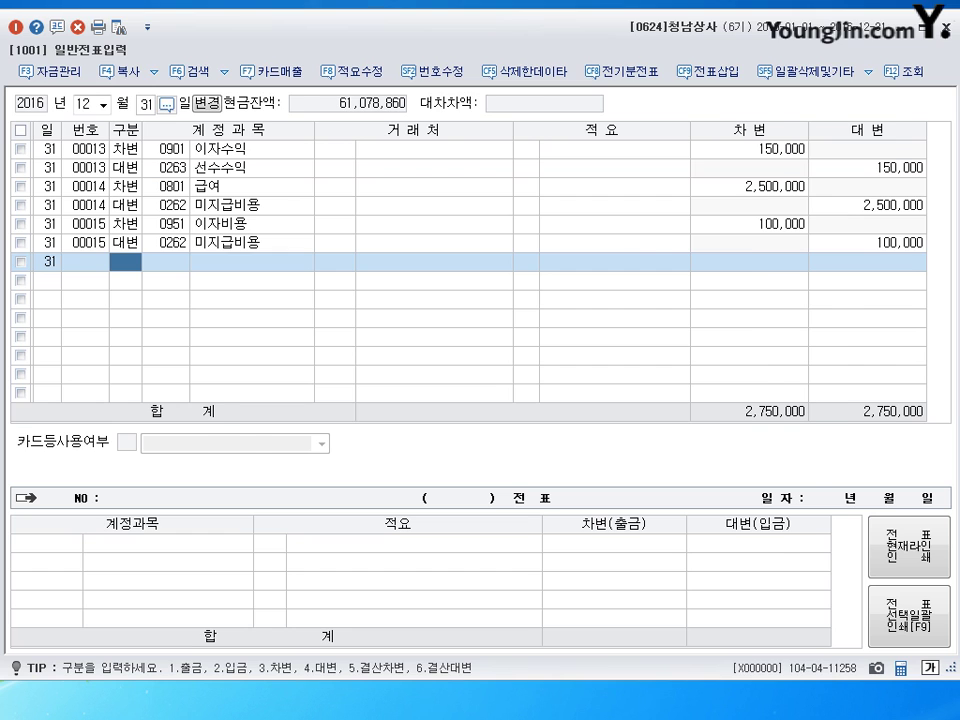
key("Escape")
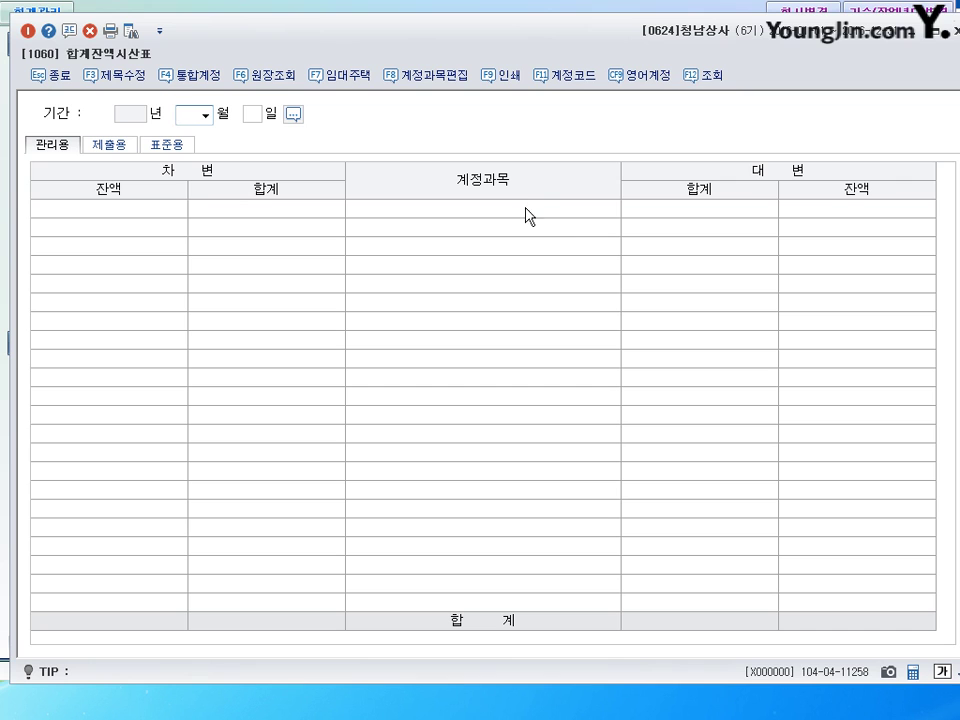
Load the trial balance for month 12 and compare the 상품 line with 매입할인's 120,000 credit.
type("12")
key("Return")
key("Return")
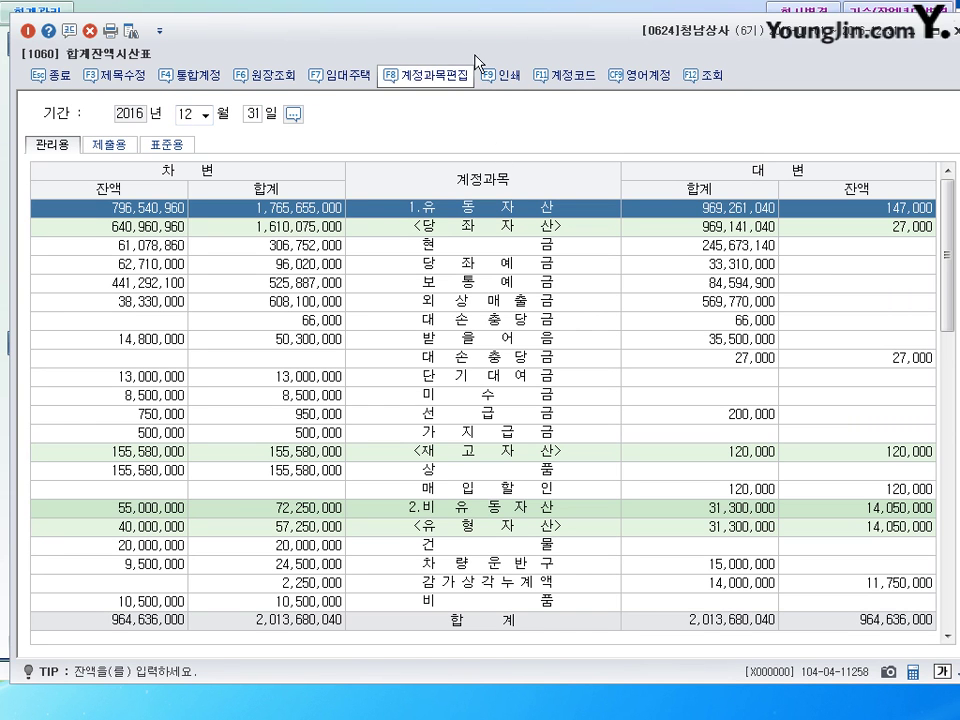
left_click(139, 472)
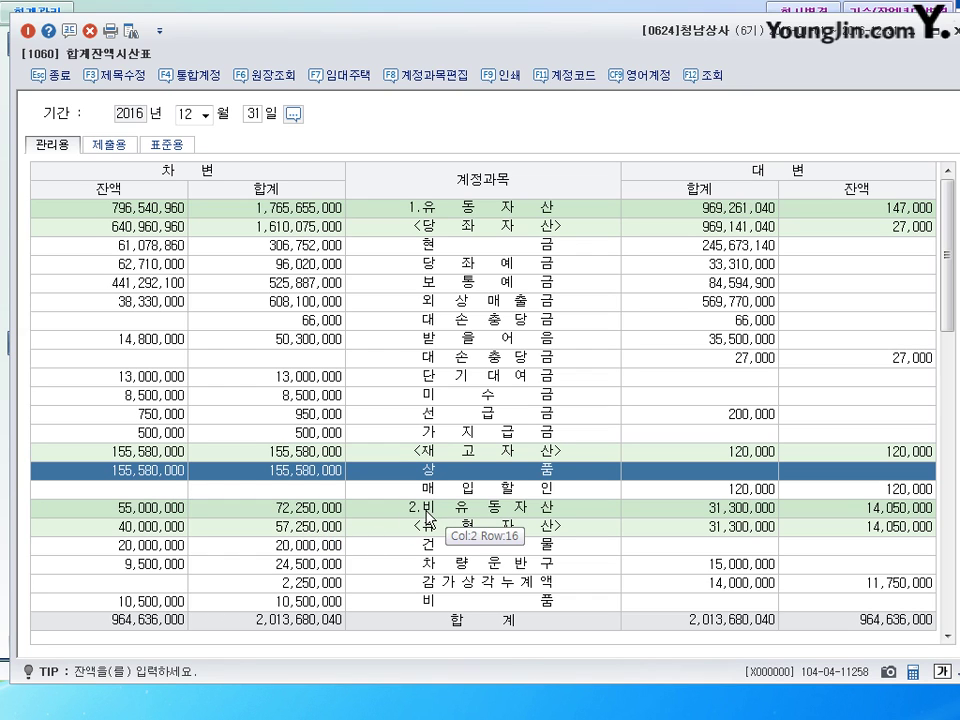
left_click(495, 490)
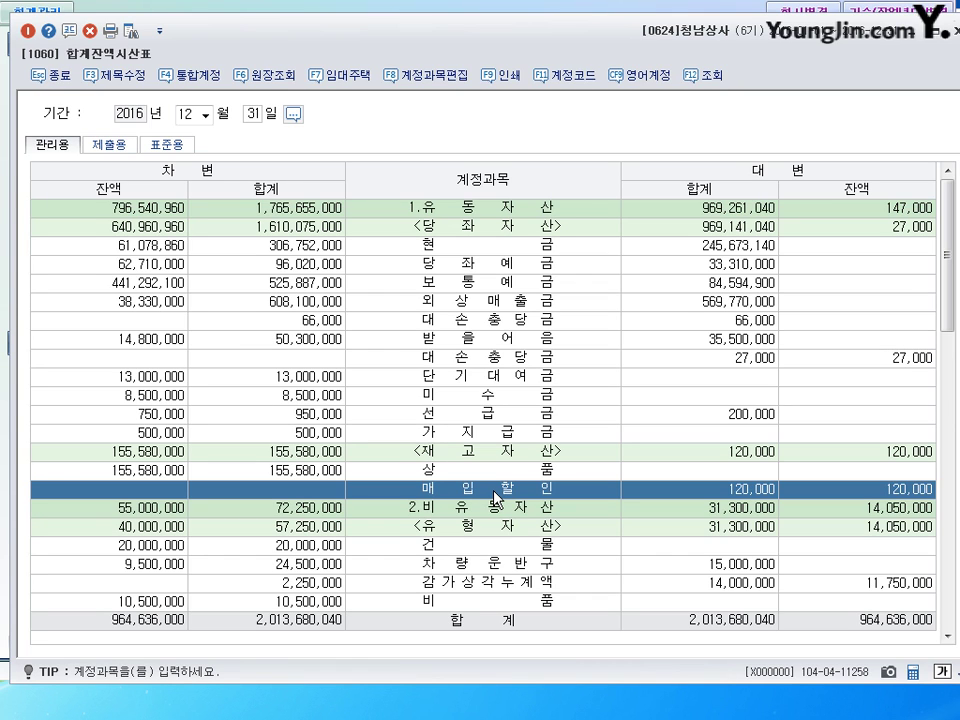
left_click(895, 490)
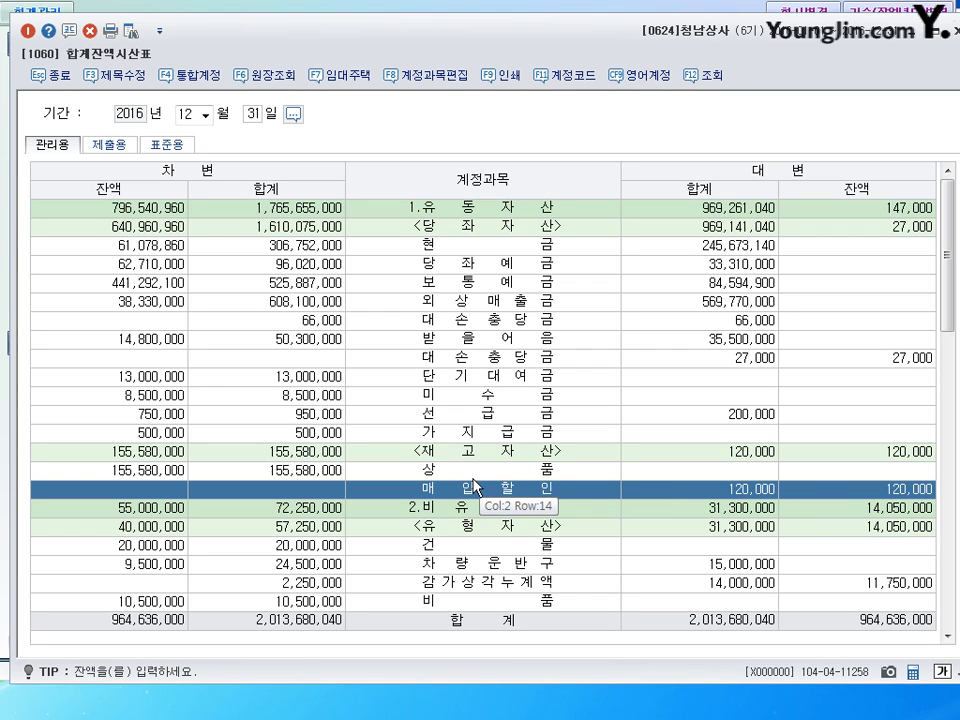
left_click(147, 471)
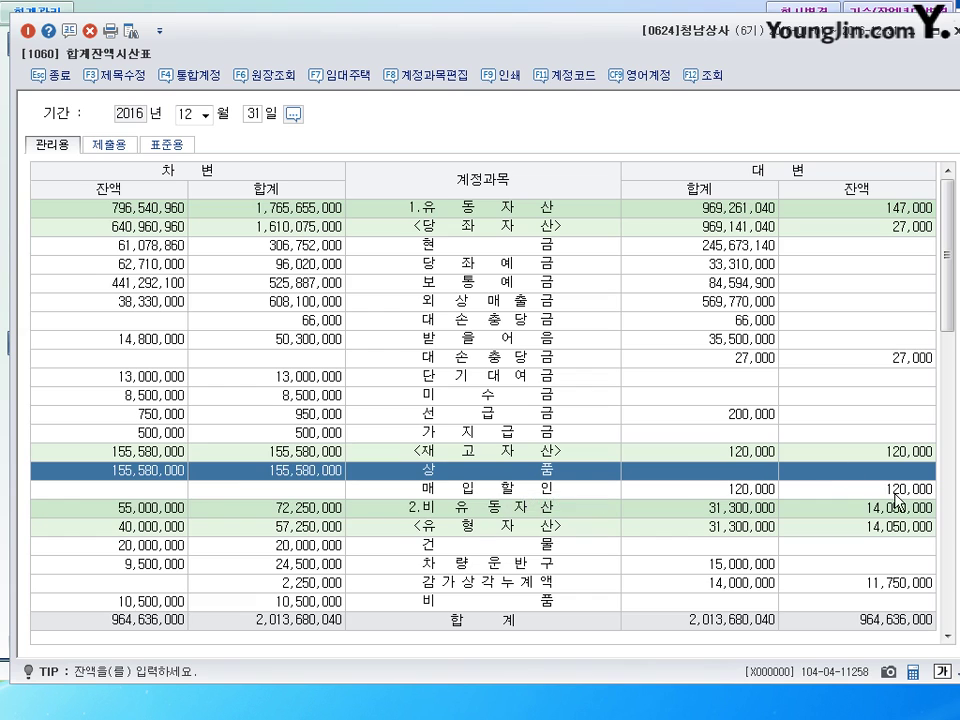
left_click(832, 493)
key("Up")
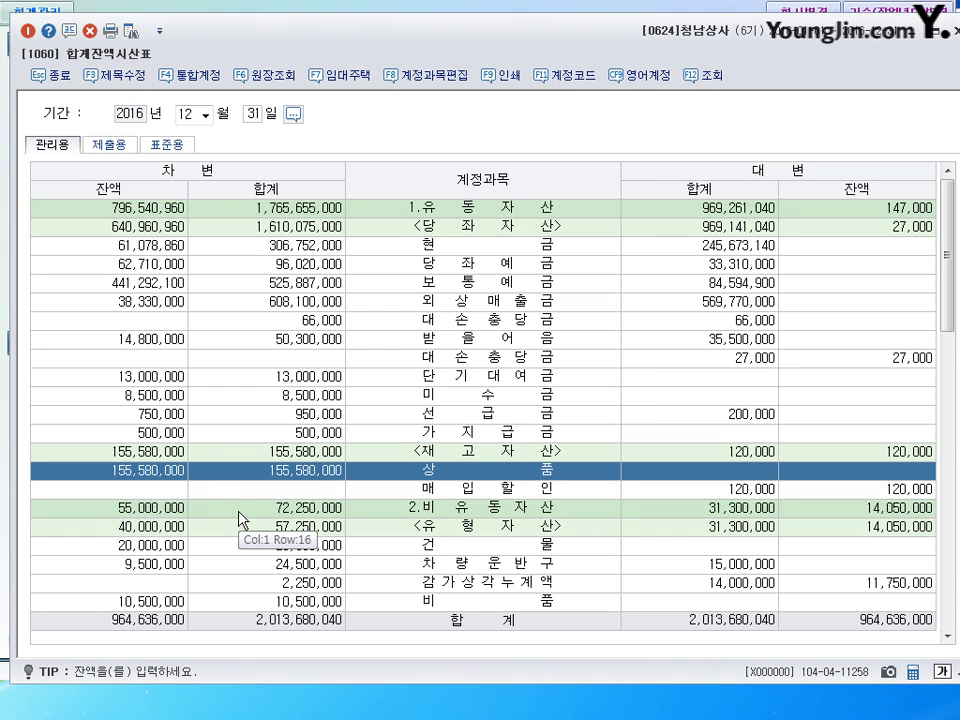